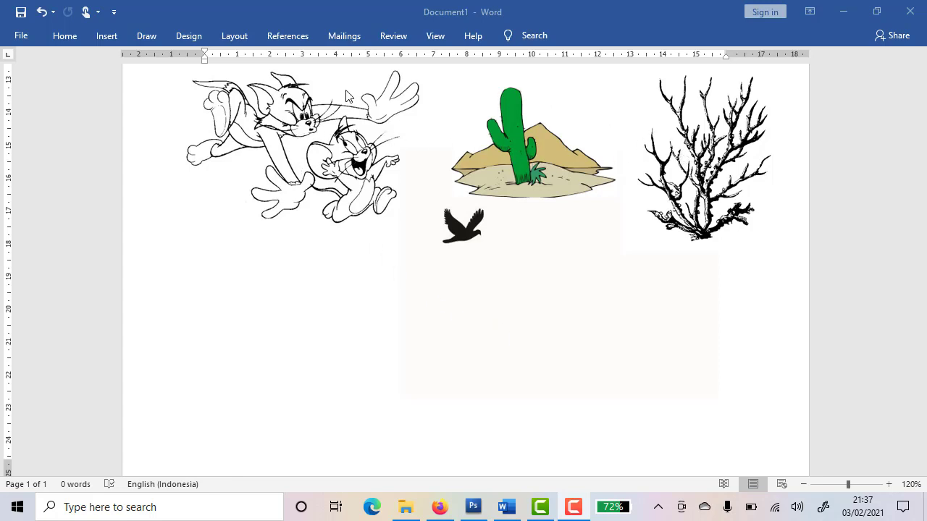
- Switch to Photoshop and start a new document named Tom And Heri
{"action": "scroll", "coordinate": [532, 261], "scroll_direction": "up", "scroll_amount": 10}
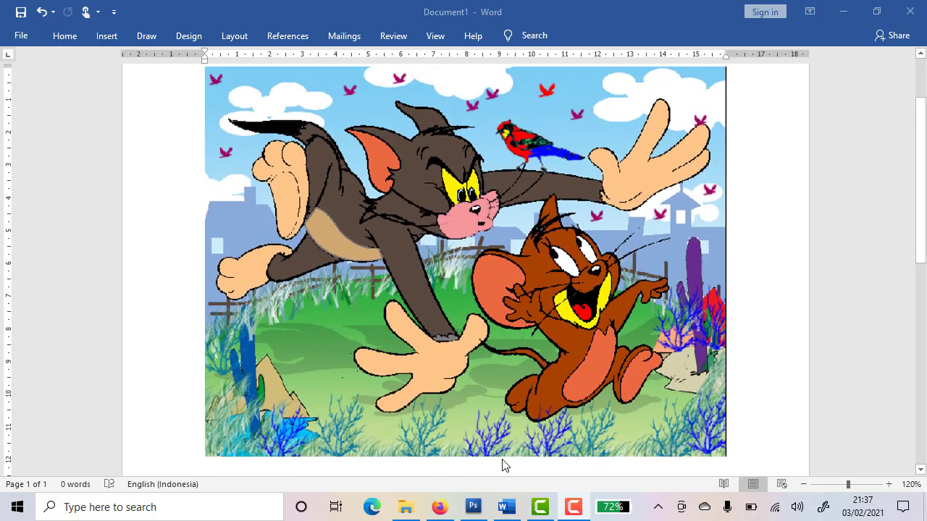
{"action": "left_click", "coordinate": [474, 507]}
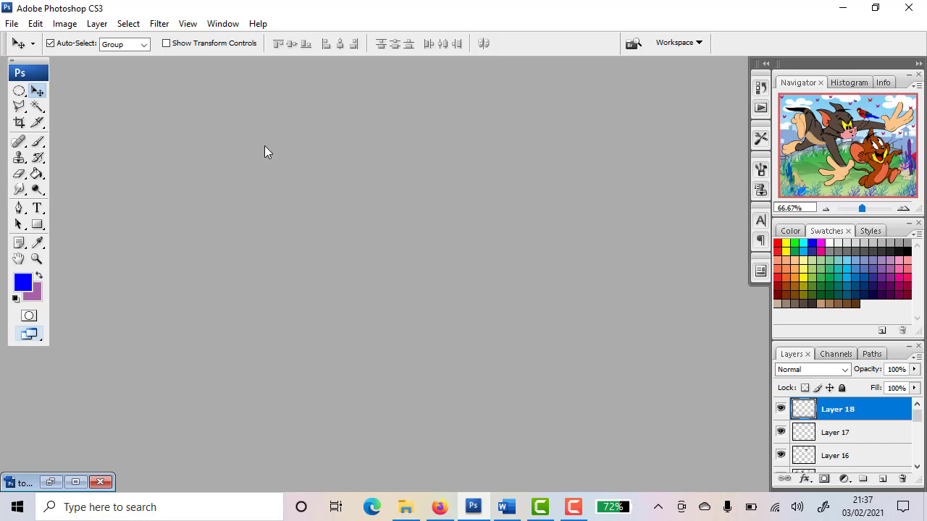
{"action": "left_click", "coordinate": [11, 25]}
{"action": "left_click", "coordinate": [26, 39]}
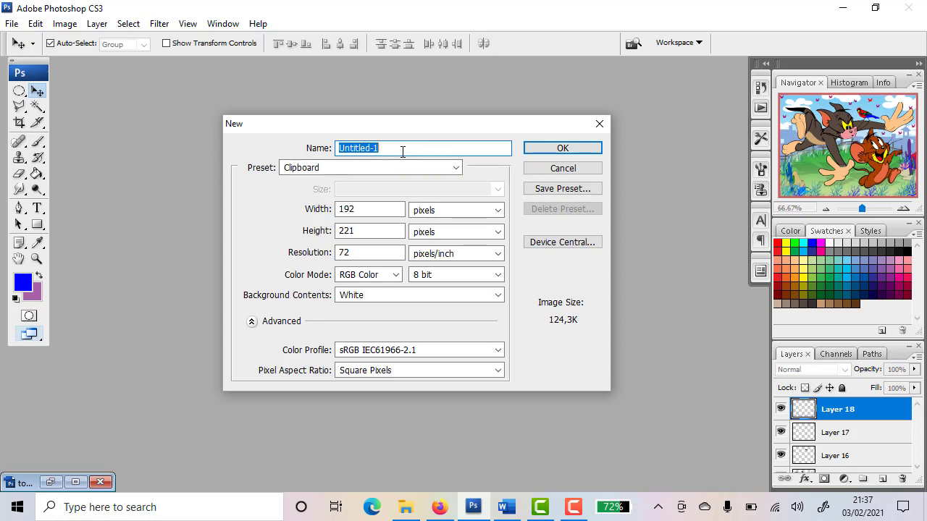
{"action": "type", "text": "Tom And Heri"}
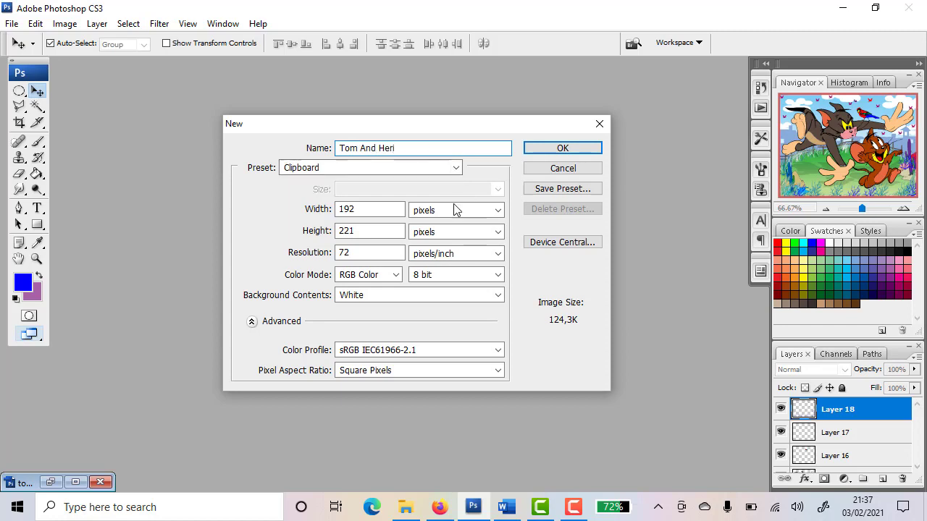
- Set the new document's size to 30 cm wide and 22 cm high, and create it
{"action": "left_click", "coordinate": [434, 210]}
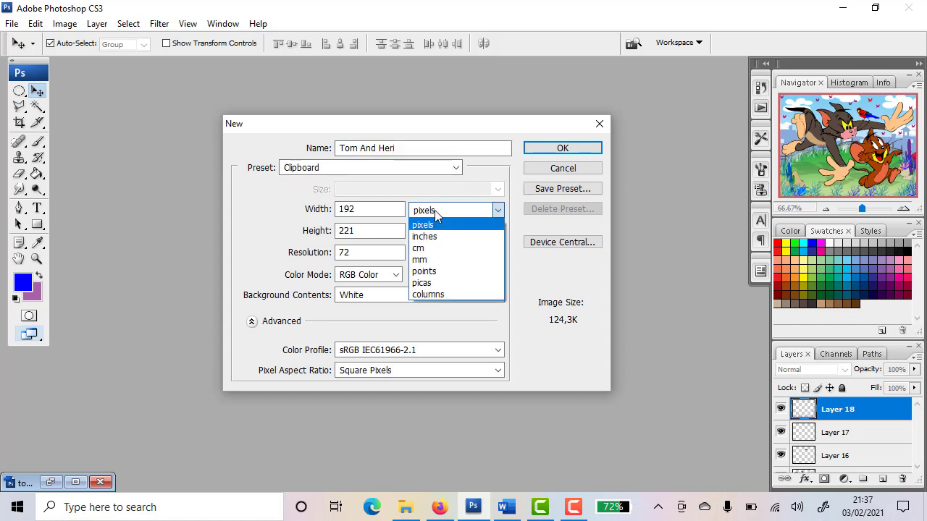
{"action": "left_click", "coordinate": [438, 252]}
{"action": "left_click", "coordinate": [306, 209]}
{"action": "type", "text": "30"}
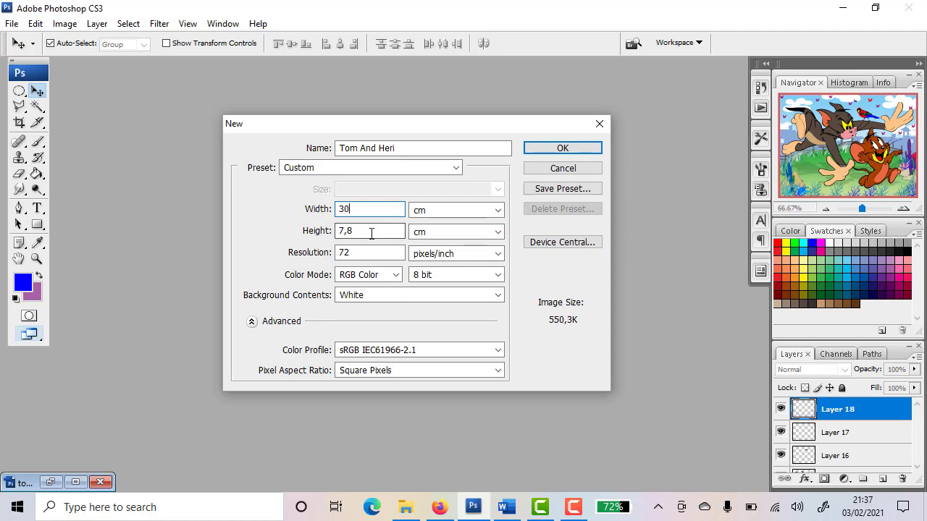
{"action": "left_click", "coordinate": [304, 233]}
{"action": "type", "text": "22"}
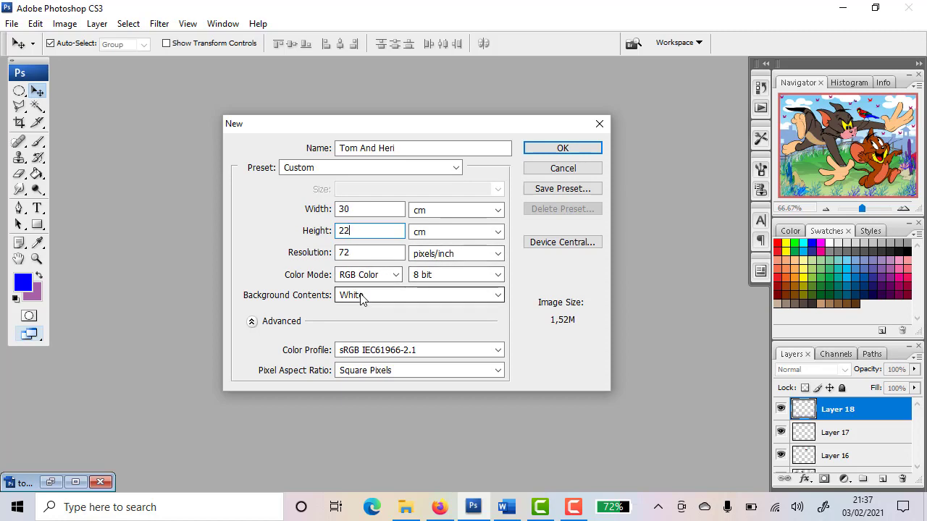
{"action": "left_click", "coordinate": [551, 149]}
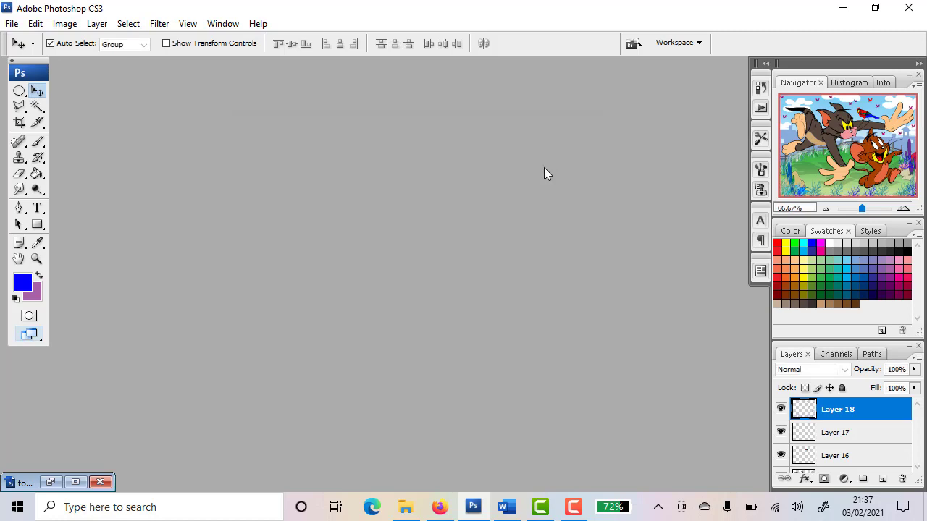
- Enlarge and reposition the blank document's window, and check the reference picture in Word before returning to Photoshop
{"action": "left_click_drag", "start_coordinate": [511, 418], "coordinate": [688, 479]}
{"action": "left_click_drag", "start_coordinate": [428, 95], "coordinate": [431, 79]}
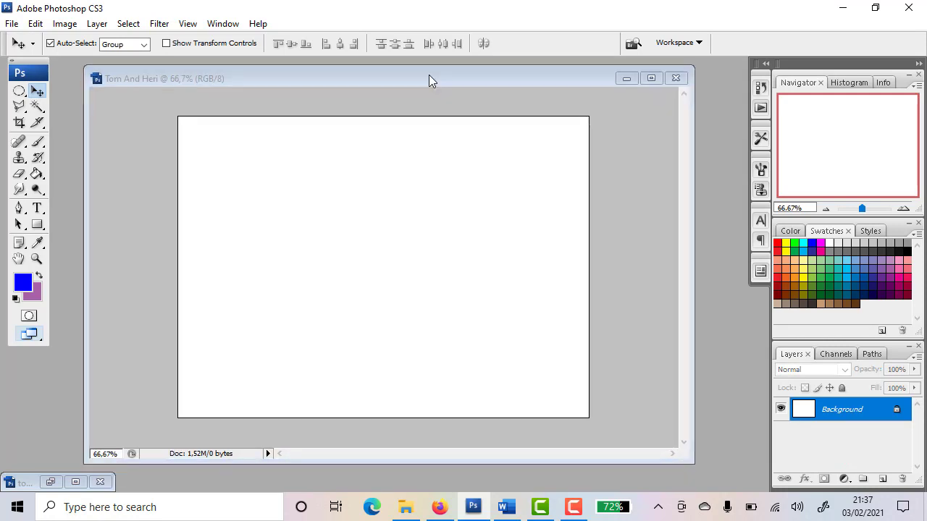
{"action": "left_click", "coordinate": [507, 507]}
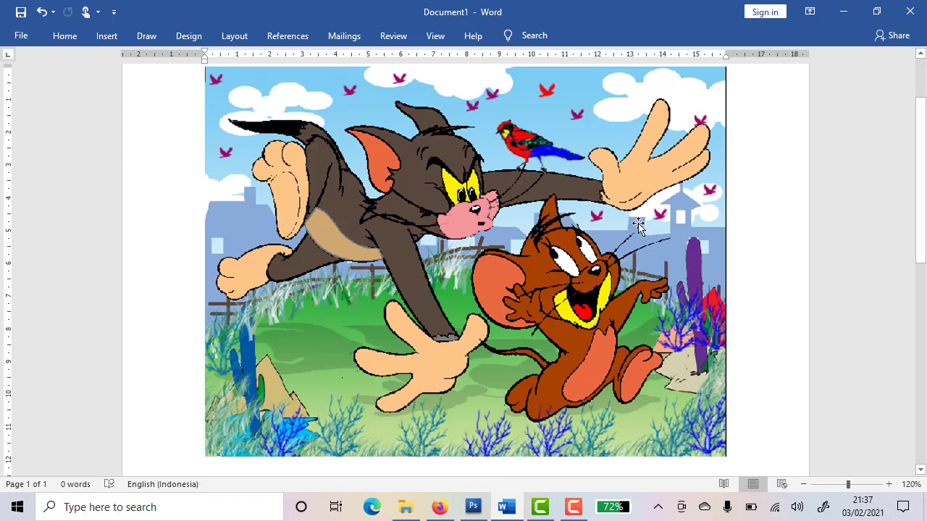
{"action": "left_click", "coordinate": [474, 507]}
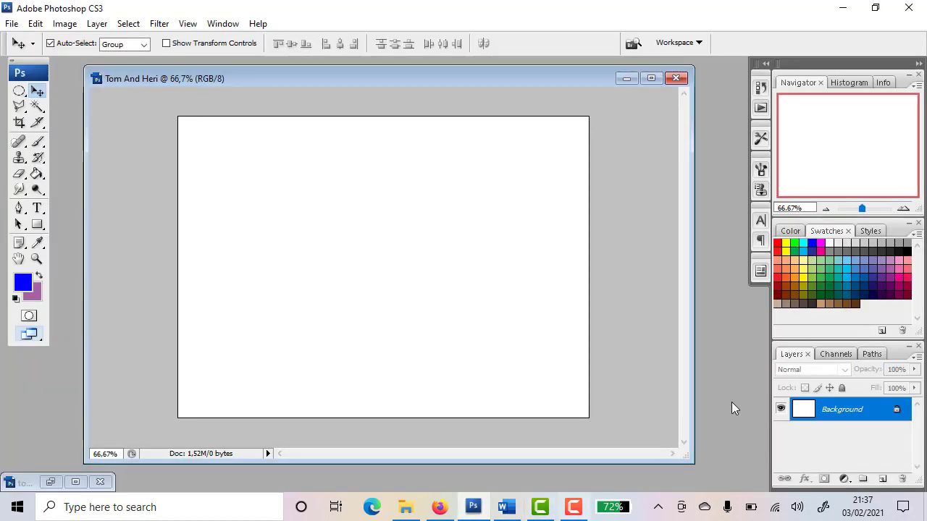
- Add a new layer and outline a skyline-shaped band with stepped dips across the canvas using the Polygonal Lasso tool
{"action": "left_click", "coordinate": [882, 478]}
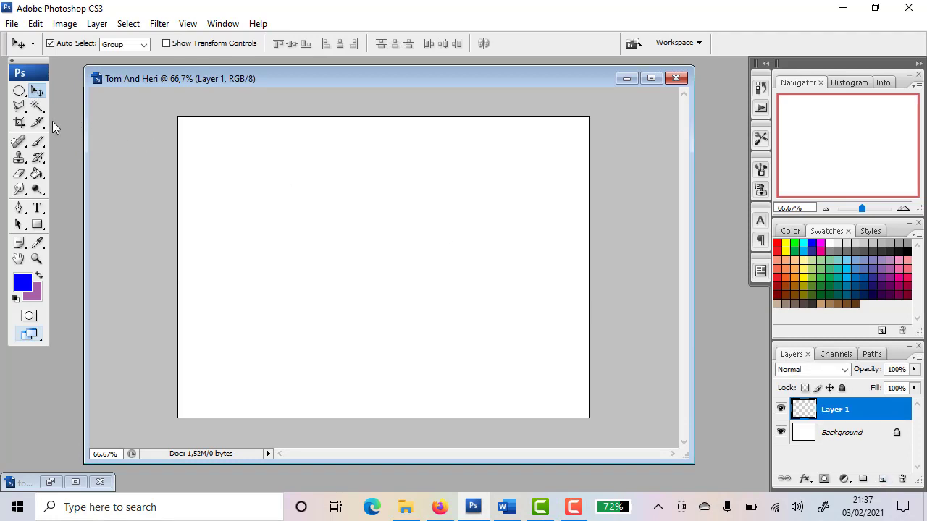
{"action": "right_click", "coordinate": [21, 109]}
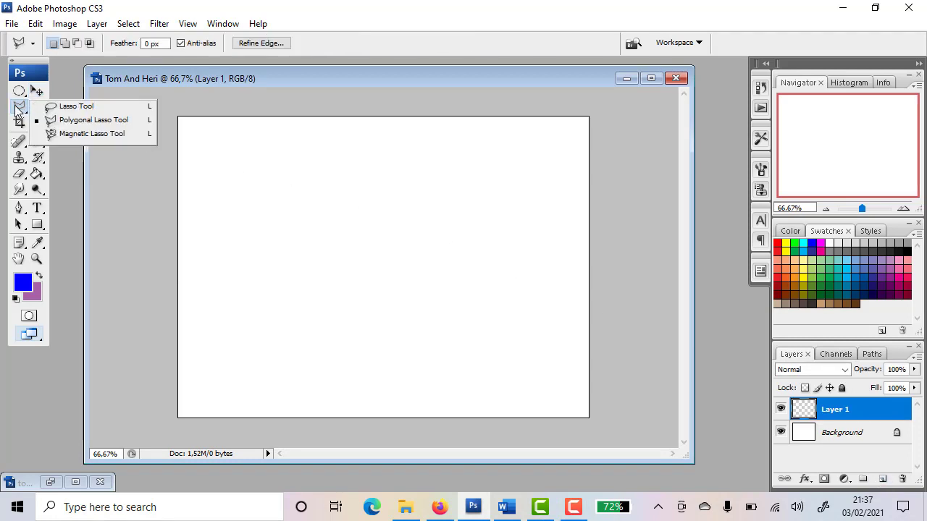
{"action": "left_click", "coordinate": [63, 121]}
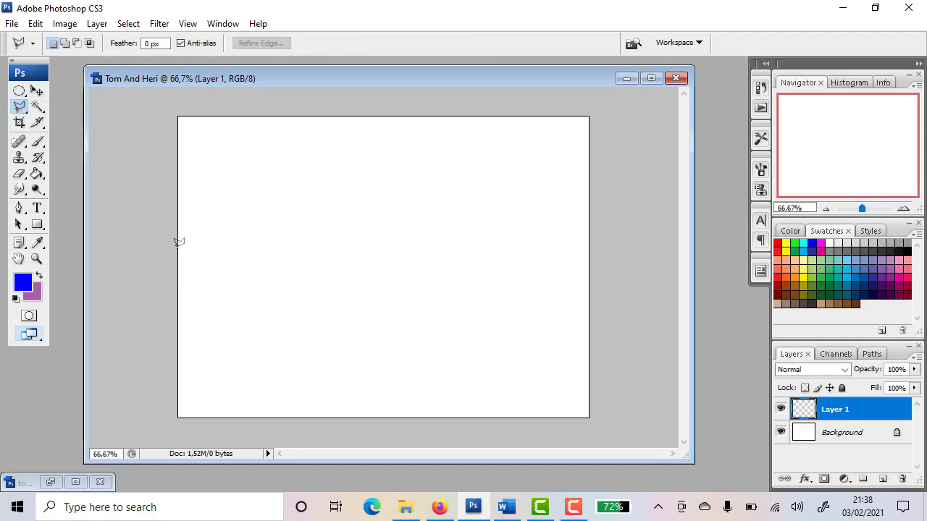
{"action": "left_click", "coordinate": [179, 297]}
{"action": "left_click", "coordinate": [183, 246]}
{"action": "left_click", "coordinate": [255, 244]}
{"action": "left_click", "coordinate": [262, 261]}
{"action": "left_click", "coordinate": [285, 261]}
{"action": "left_click", "coordinate": [292, 244]}
{"action": "left_click", "coordinate": [370, 244]}
{"action": "left_click", "coordinate": [382, 265]}
{"action": "left_click", "coordinate": [413, 269]}
{"action": "left_click", "coordinate": [417, 245]}
{"action": "left_click", "coordinate": [480, 243]}
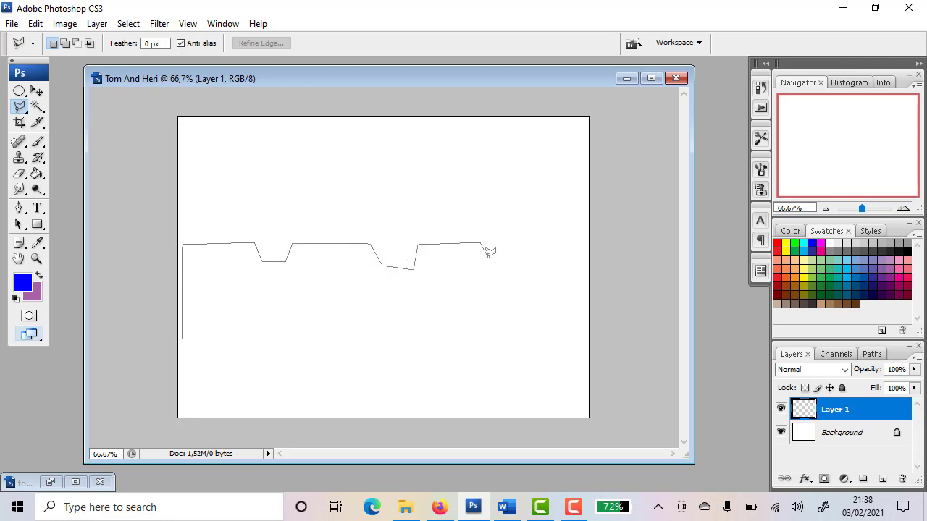
{"action": "left_click", "coordinate": [488, 258]}
{"action": "left_click", "coordinate": [520, 258]}
{"action": "left_click", "coordinate": [527, 238]}
{"action": "left_click", "coordinate": [585, 239]}
{"action": "left_click", "coordinate": [588, 335]}
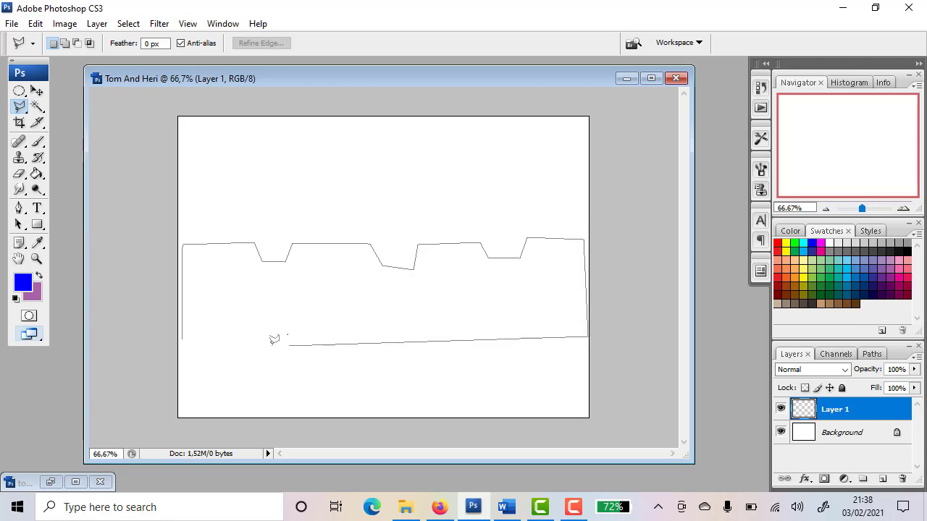
{"action": "left_click", "coordinate": [183, 328]}
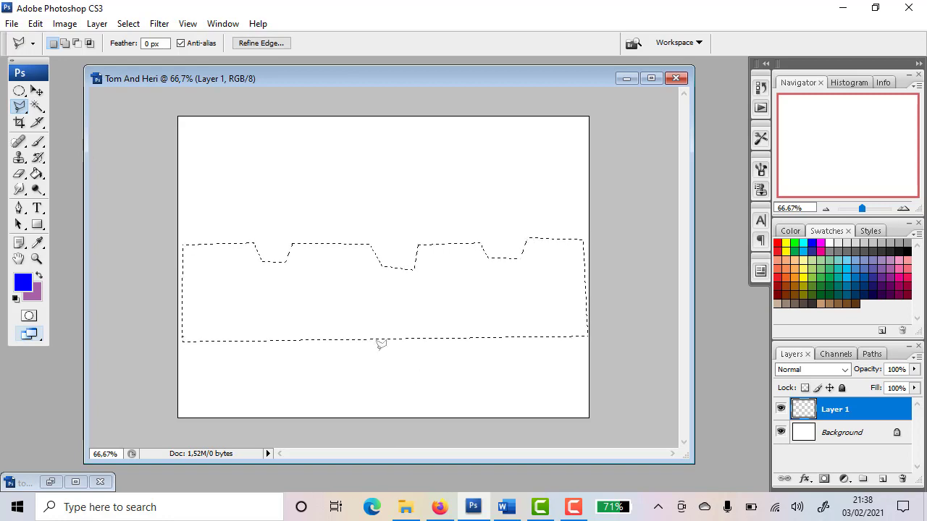
- Try painting blue strokes inside the selection with a size 19 hard round brush, and clear them from the layer
{"action": "left_click", "coordinate": [37, 143]}
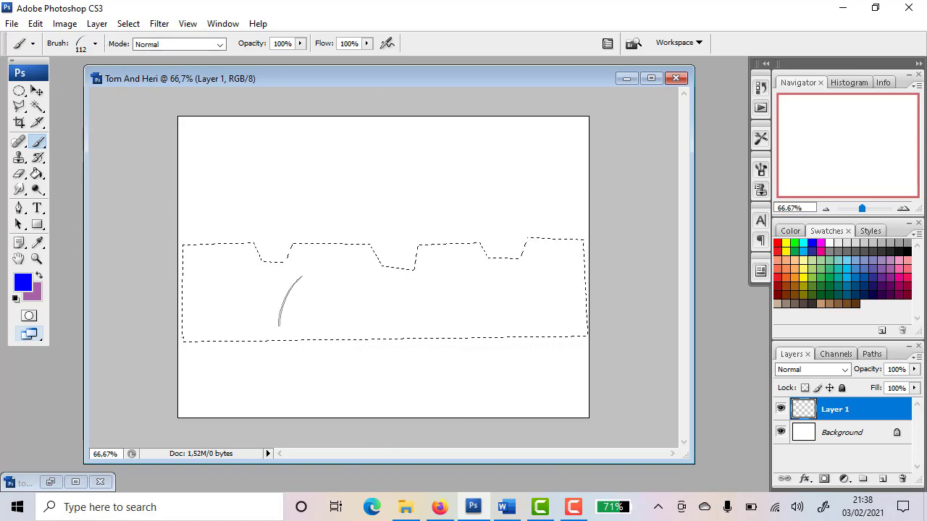
{"action": "key", "text": "ctrl+z"}
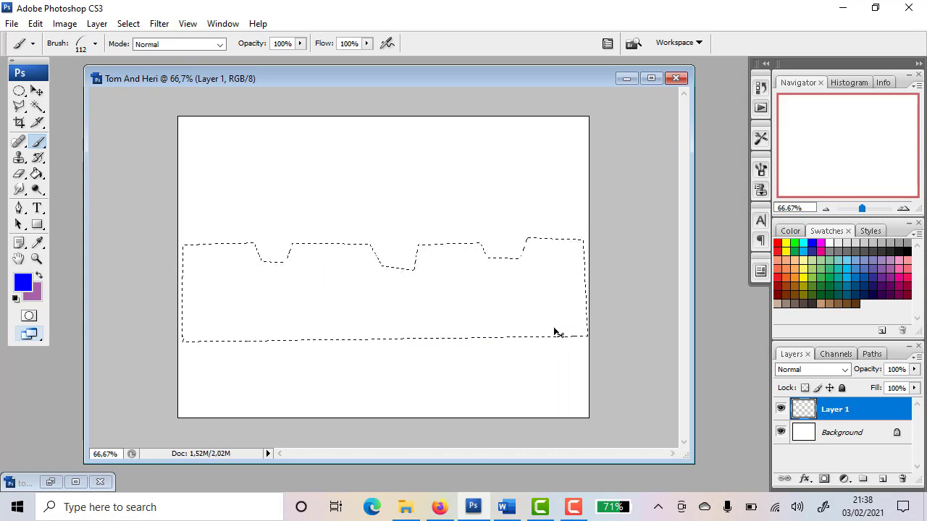
{"action": "left_click", "coordinate": [96, 45]}
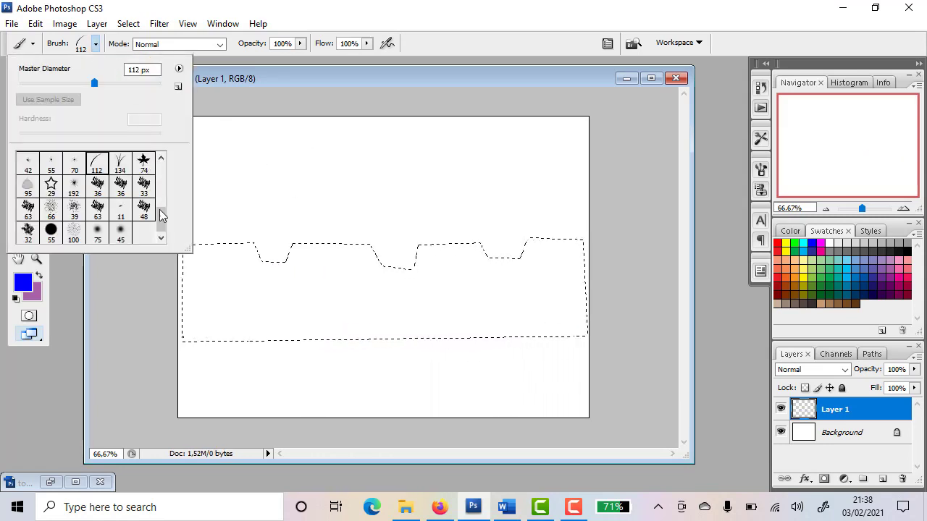
{"action": "left_click_drag", "start_coordinate": [161, 212], "coordinate": [169, 167]}
{"action": "left_click", "coordinate": [152, 162]}
{"action": "left_click_drag", "start_coordinate": [202, 280], "coordinate": [573, 335]}
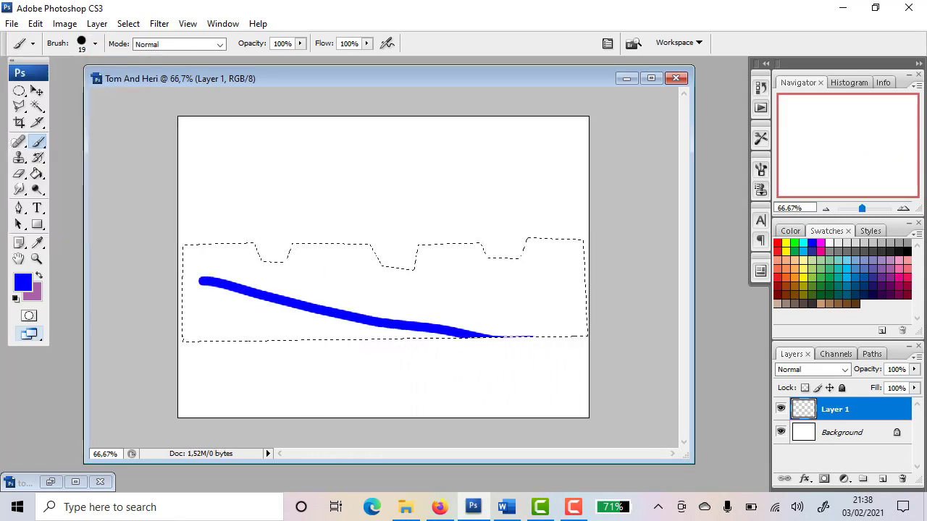
{"action": "left_click_drag", "start_coordinate": [449, 299], "coordinate": [290, 284]}
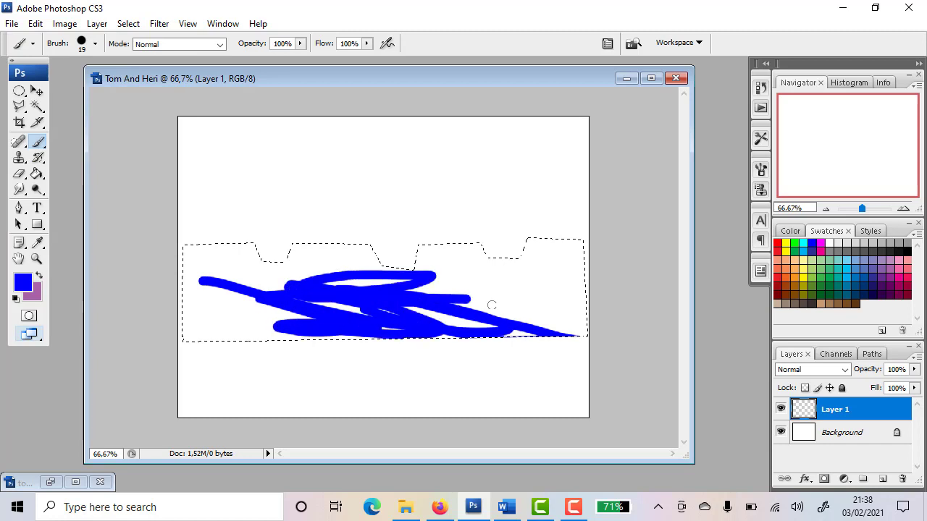
{"action": "mouse_move", "coordinate": [492, 305]}
{"action": "left_mouse_down"}
{"action": "mouse_move", "coordinate": [444, 283]}
{"action": "mouse_move", "coordinate": [416, 287]}
{"action": "left_mouse_up"}
{"action": "key", "text": "Delete"}
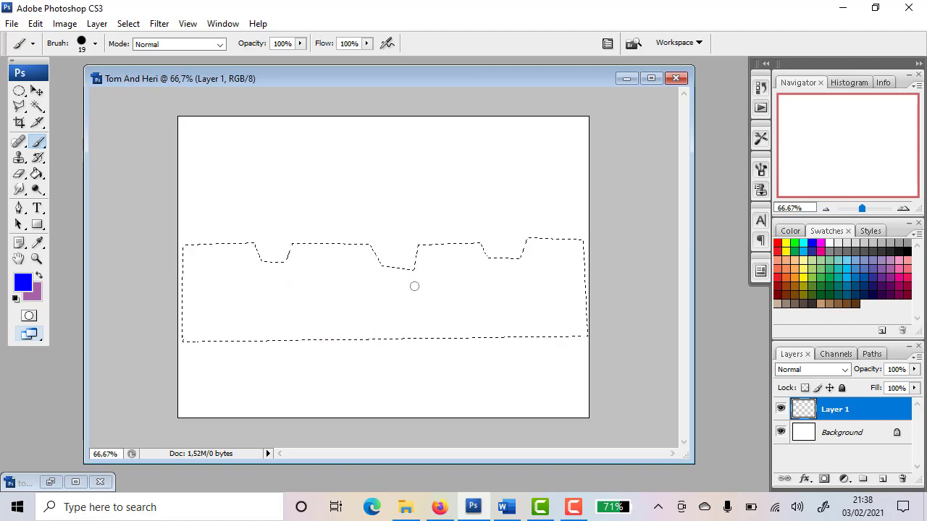
- Fill the skyline selection with the blue foreground color using the Paint Bucket tool, and deselect it
{"action": "right_click", "coordinate": [36, 176]}
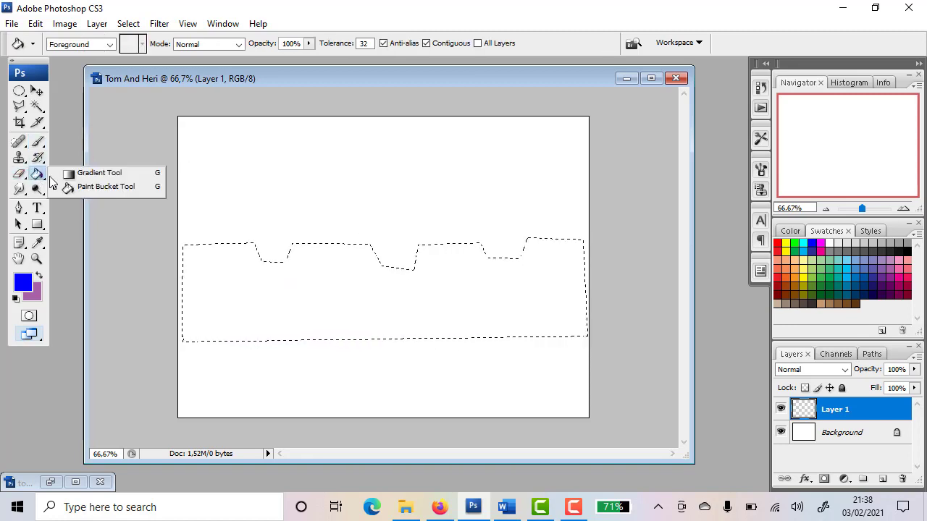
{"action": "left_click", "coordinate": [74, 186]}
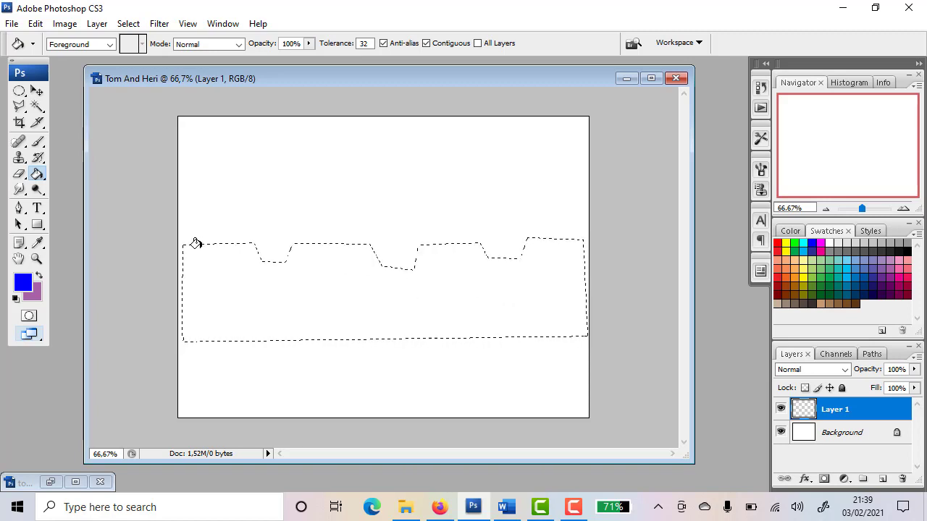
{"action": "left_click", "coordinate": [467, 292]}
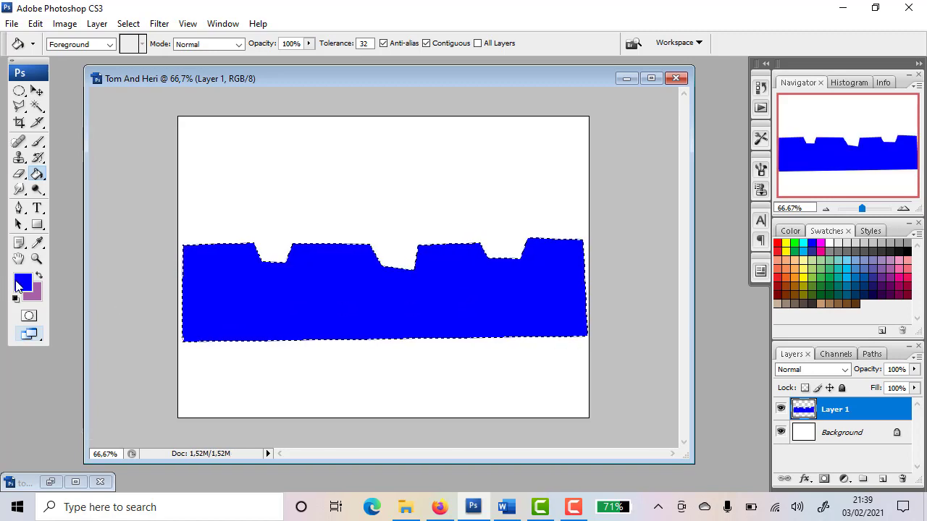
{"action": "key", "text": "ctrl+d"}
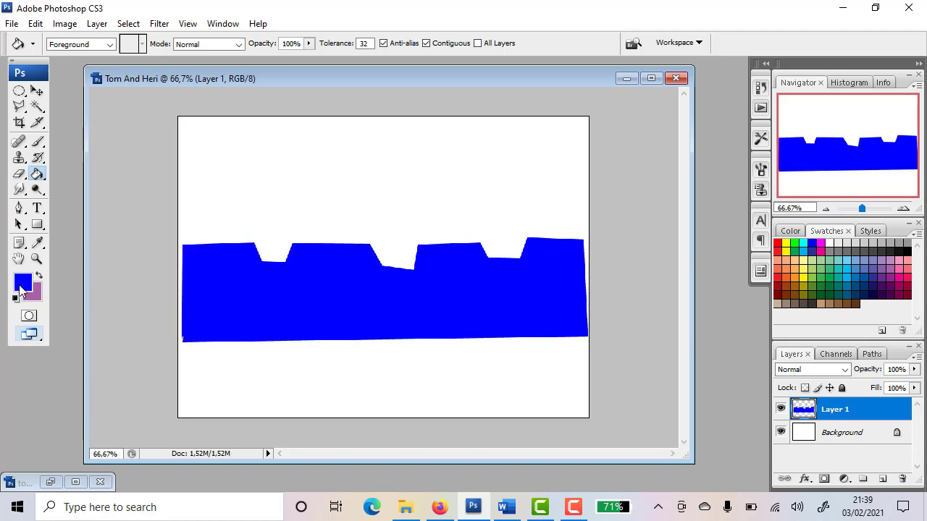
- Cut two narrow notches into the left half of the blue shape's upper edge using the Rectangular Marquee tool
{"action": "left_click", "coordinate": [19, 92]}
{"action": "left_click", "coordinate": [101, 90]}
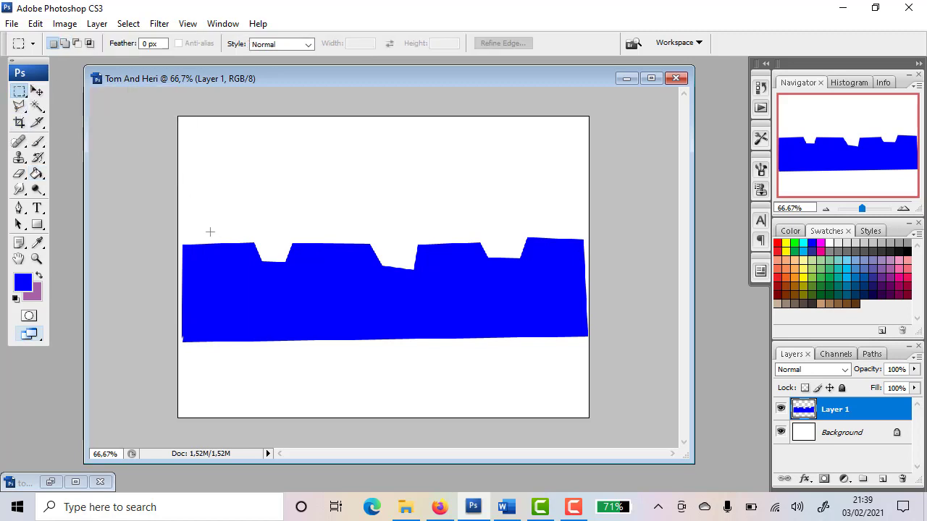
{"action": "left_click_drag", "start_coordinate": [203, 224], "coordinate": [218, 283]}
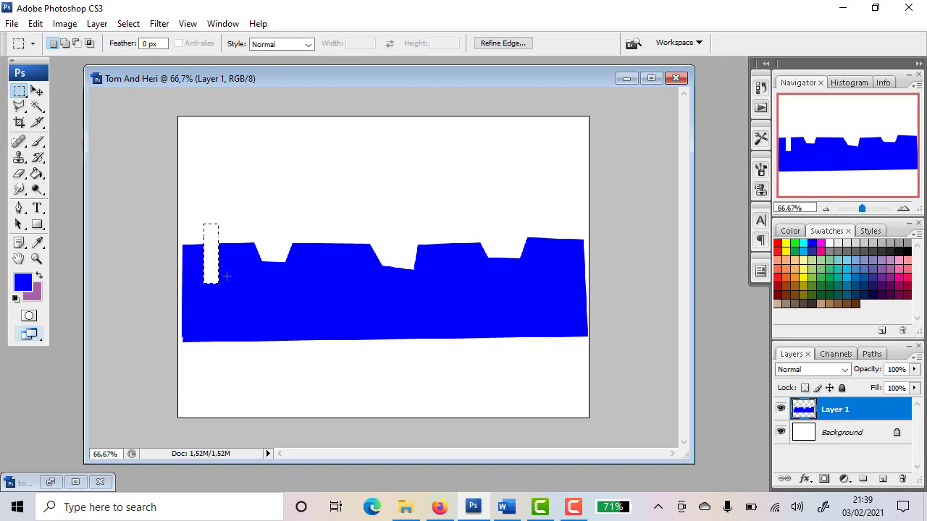
{"action": "left_click_drag", "start_coordinate": [321, 276], "coordinate": [325, 288]}
{"action": "key", "text": "Delete"}
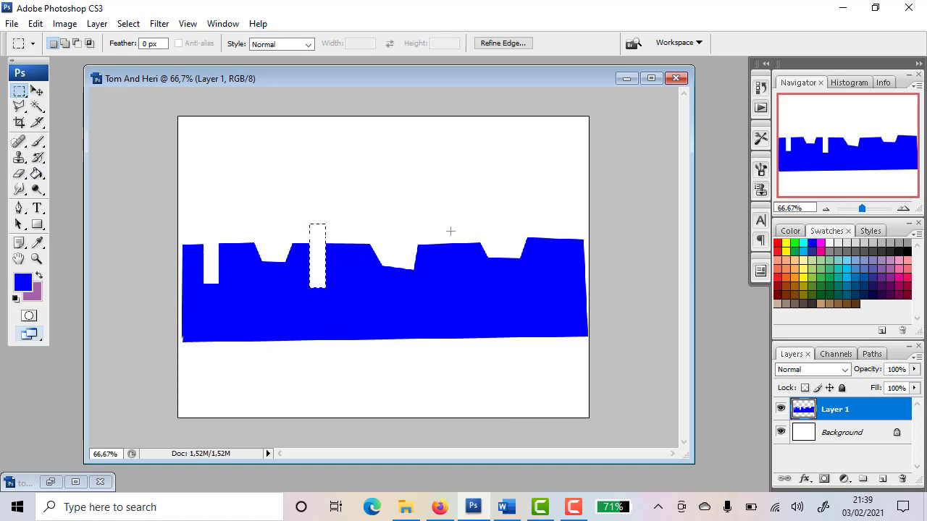
{"action": "key", "text": "Delete"}
- Cut more rectangular gaps into the upper edge, at the shape's right end, near it and around the middle
{"action": "left_click_drag", "start_coordinate": [566, 219], "coordinate": [588, 294]}
{"action": "left_click_drag", "start_coordinate": [542, 229], "coordinate": [547, 271]}
{"action": "left_click_drag", "start_coordinate": [536, 219], "coordinate": [552, 278]}
{"action": "left_click_drag", "start_coordinate": [338, 220], "coordinate": [360, 292]}
{"action": "key", "text": "Delete"}
{"action": "left_click_drag", "start_coordinate": [425, 226], "coordinate": [437, 281]}
{"action": "key", "text": "Delete"}
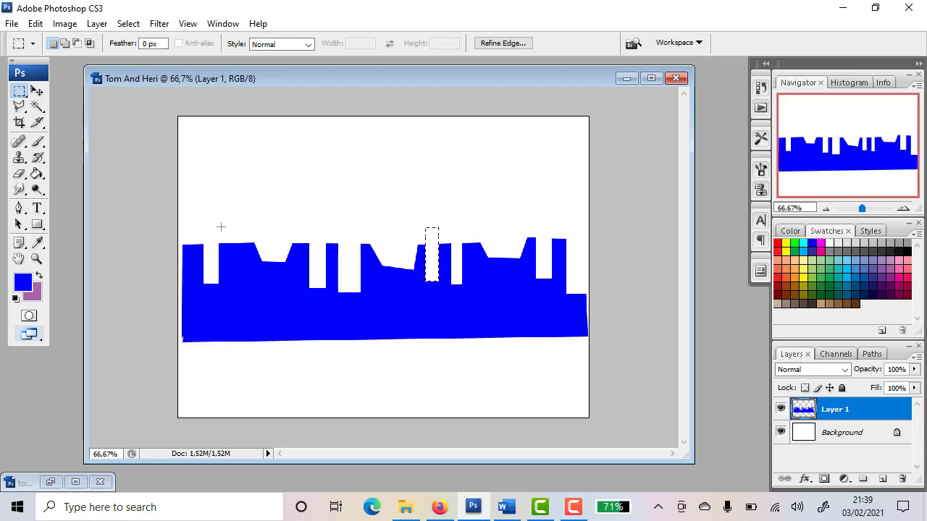
- Cut a wider rectangular gap beside the leftmost notch of the blue skyline, and deselect it
{"action": "left_click", "coordinate": [239, 232]}
{"action": "left_click_drag", "start_coordinate": [239, 232], "coordinate": [264, 287]}
{"action": "key", "text": "Delete"}
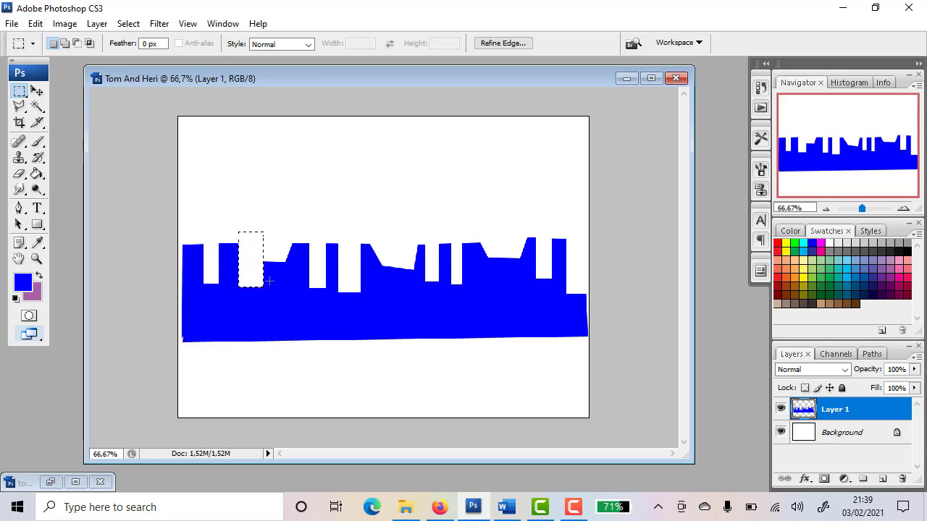
{"action": "left_click", "coordinate": [268, 281]}
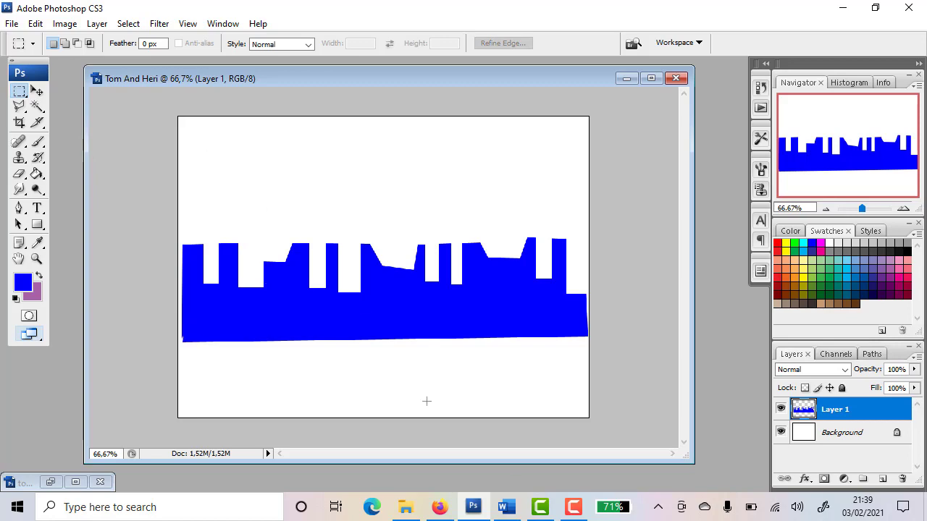
- Switch to Word to examine the finished Tom and Jerry reference picture
{"action": "left_click", "coordinate": [507, 507]}
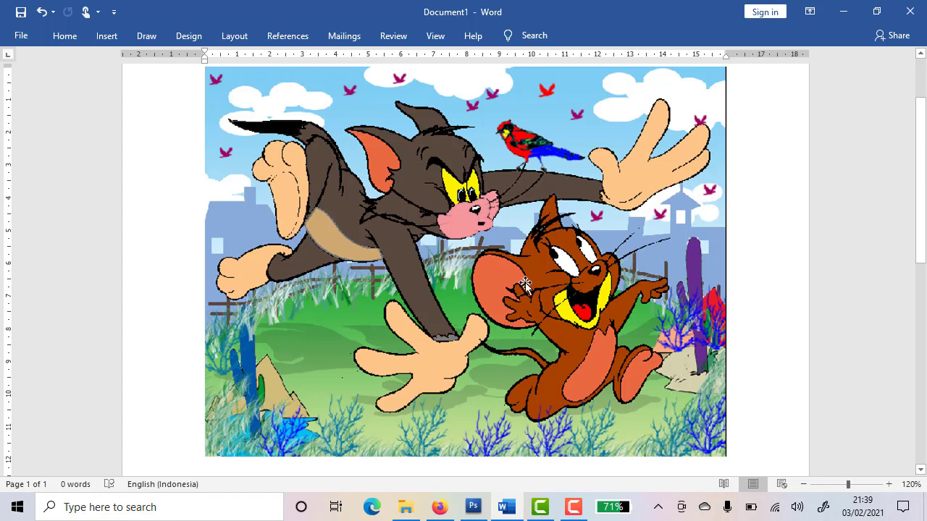
{"action": "left_click", "coordinate": [574, 508]}
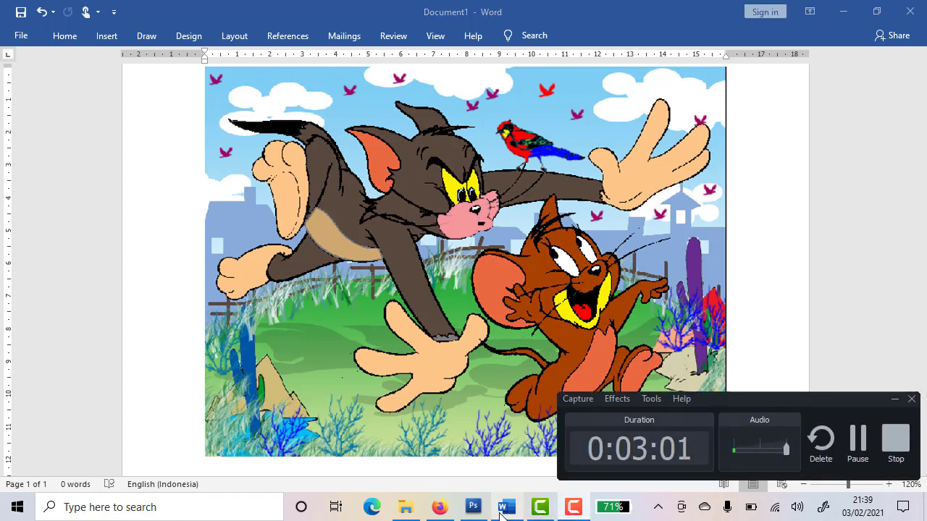
- Return to the Tom And Heri drawing in Photoshop and add a new layer above the blue skyline
{"action": "left_click", "coordinate": [473, 507]}
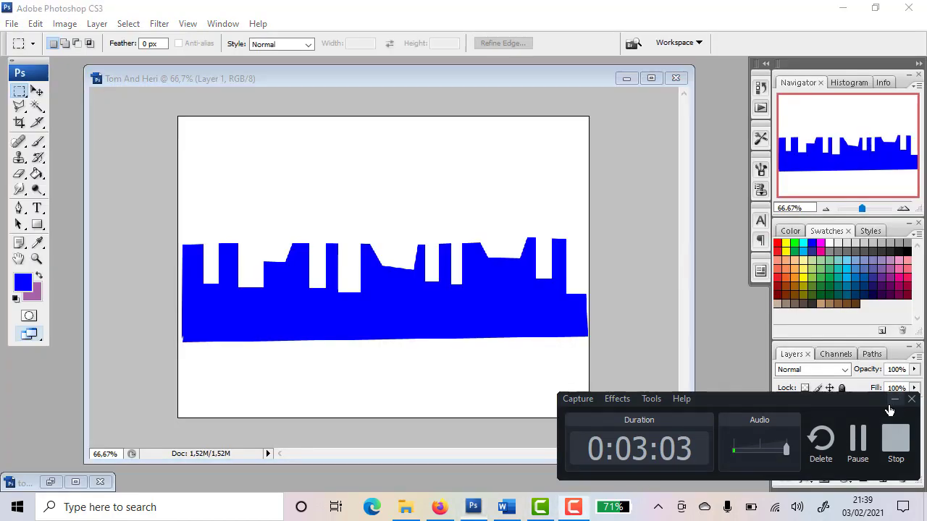
{"action": "left_click", "coordinate": [895, 400]}
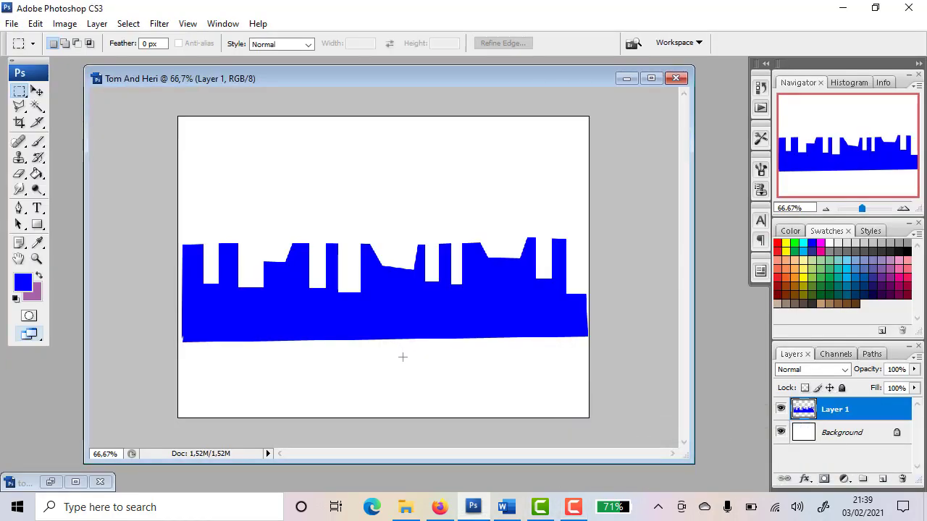
{"action": "left_click", "coordinate": [883, 480]}
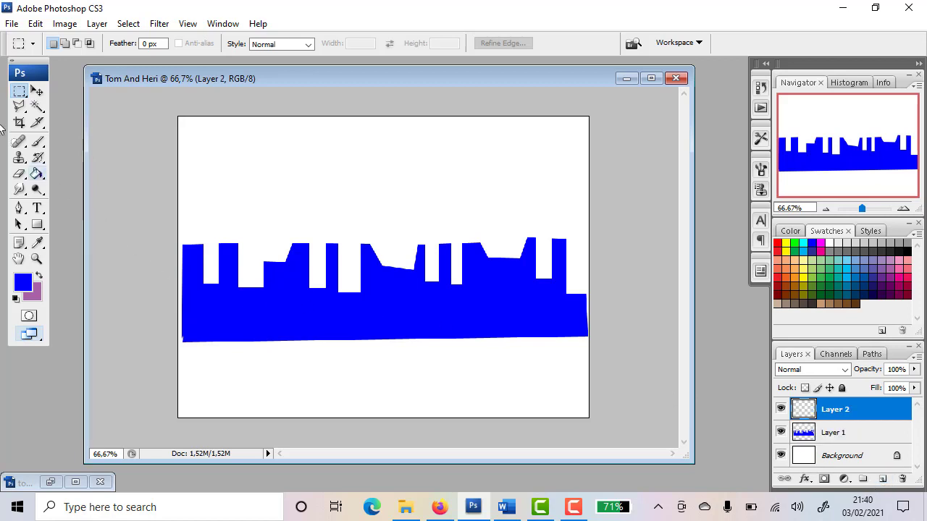
- Draw a wide elliptical selection across the lower half of the canvas, overlapping the base of the skyline
{"action": "right_click", "coordinate": [18, 91]}
{"action": "left_click", "coordinate": [68, 108]}
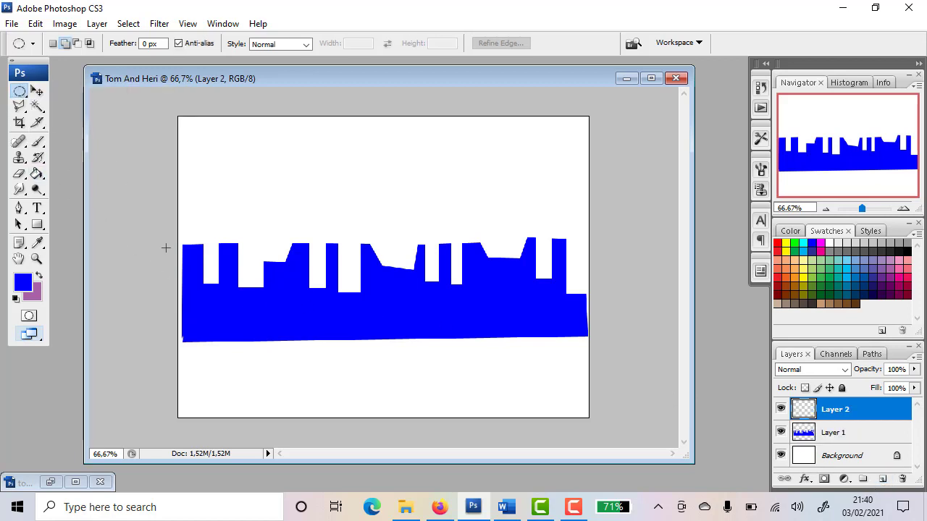
{"action": "left_click_drag", "start_coordinate": [360, 343], "coordinate": [512, 409]}
{"action": "left_click_drag", "start_coordinate": [599, 433], "coordinate": [599, 432]}
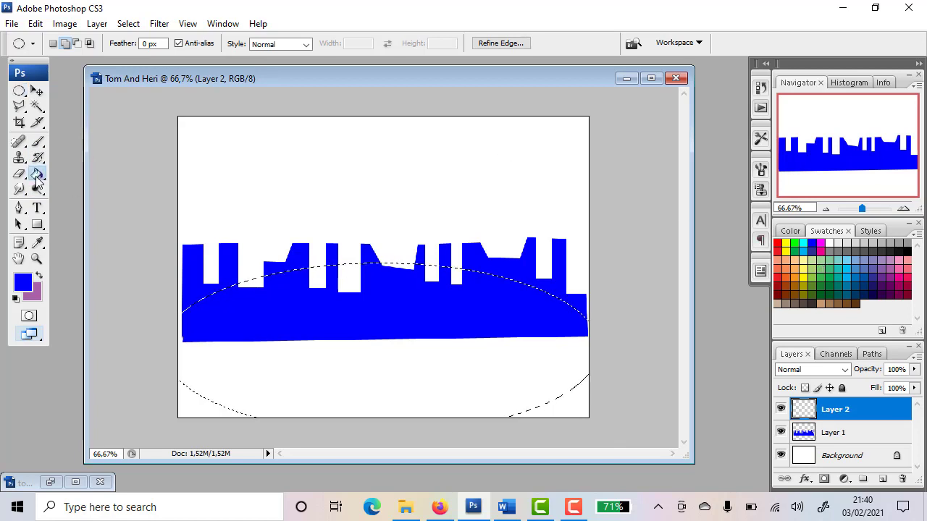
- Try filling the ellipse with the Red, Green linear gradient from top to bottom and from left to right, undoing each attempt, and clear the selection
{"action": "left_click_drag", "start_coordinate": [37, 174], "coordinate": [84, 175]}
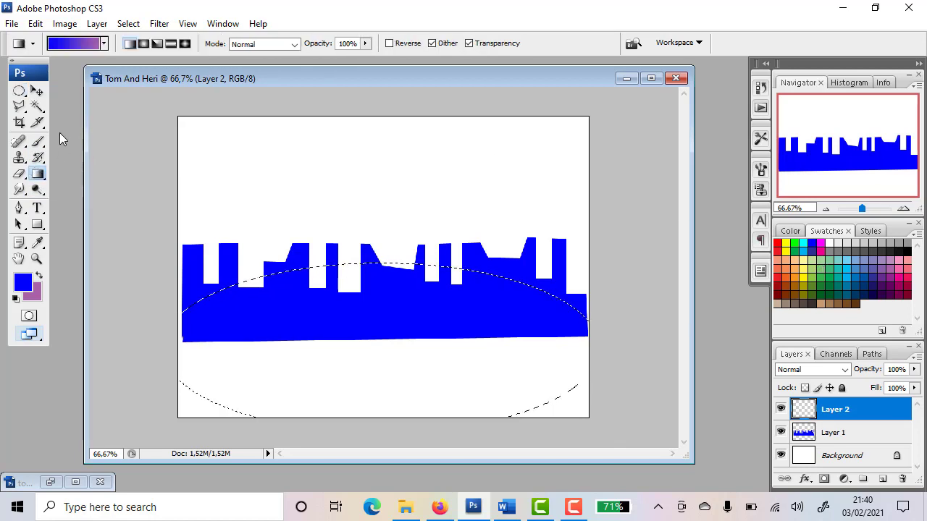
{"action": "left_click", "coordinate": [104, 44]}
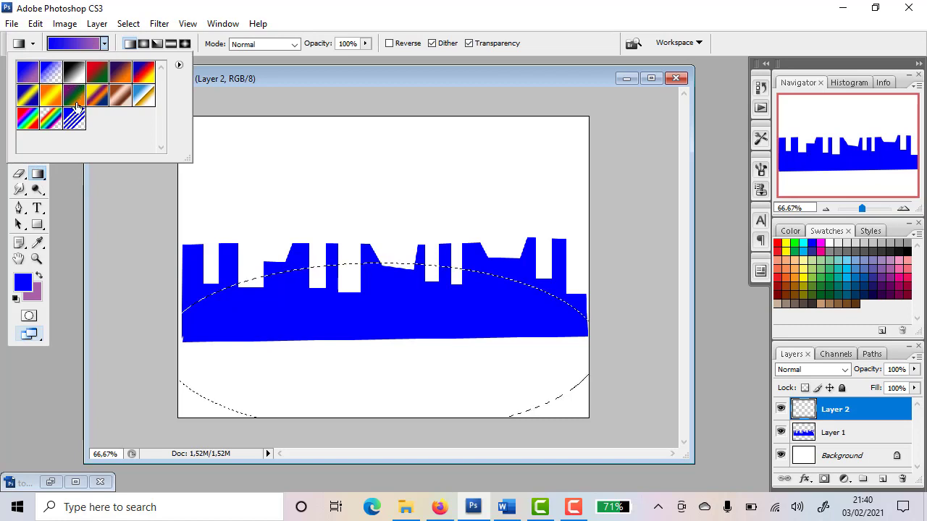
{"action": "left_click", "coordinate": [97, 75]}
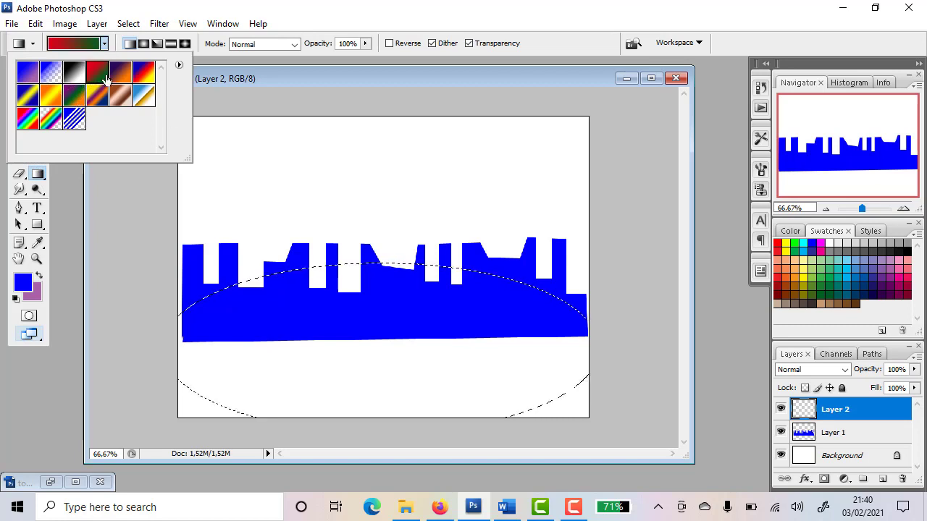
{"action": "left_click", "coordinate": [56, 195]}
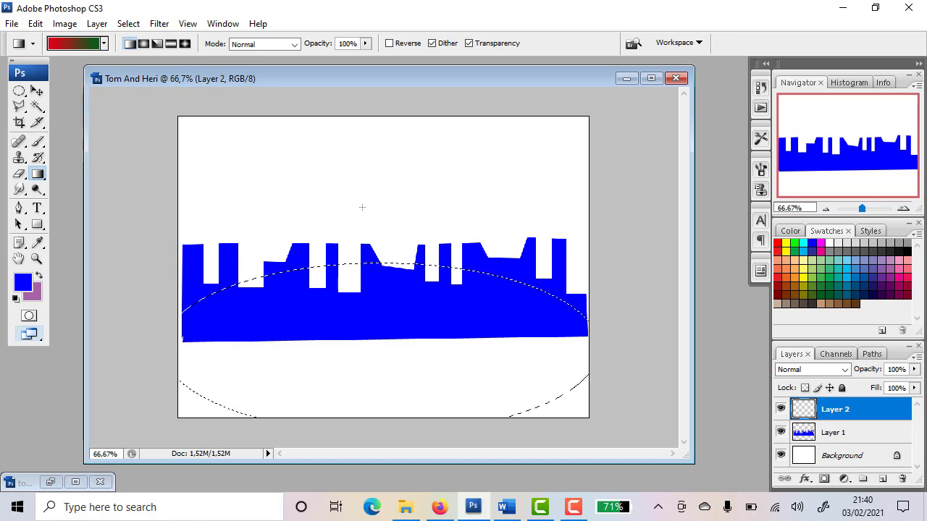
{"action": "left_click_drag", "start_coordinate": [362, 207], "coordinate": [367, 420]}
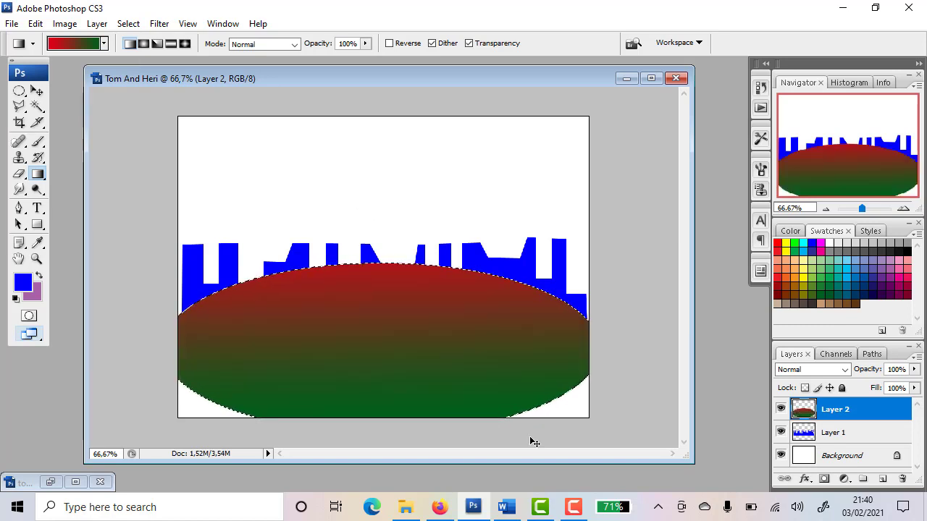
{"action": "key", "text": "ctrl+z"}
{"action": "left_click_drag", "start_coordinate": [196, 325], "coordinate": [521, 339]}
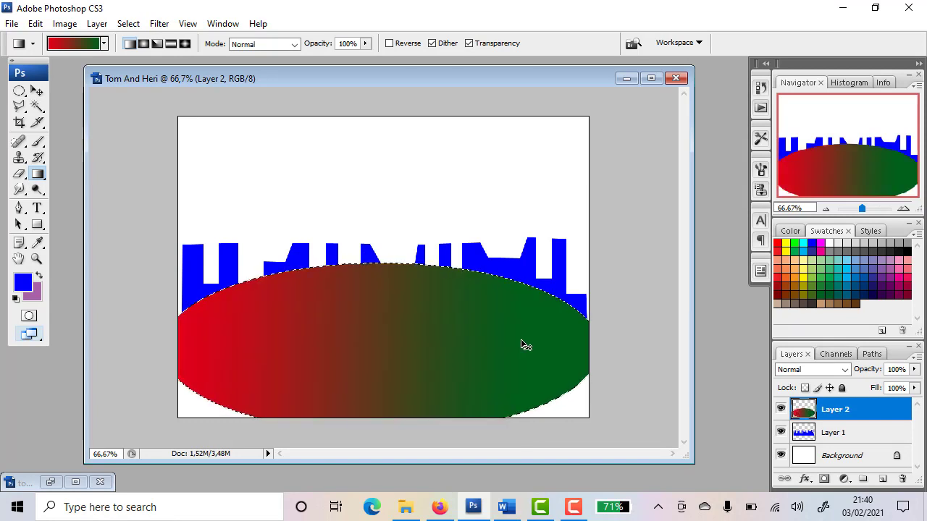
{"action": "key", "text": "ctrl+z"}
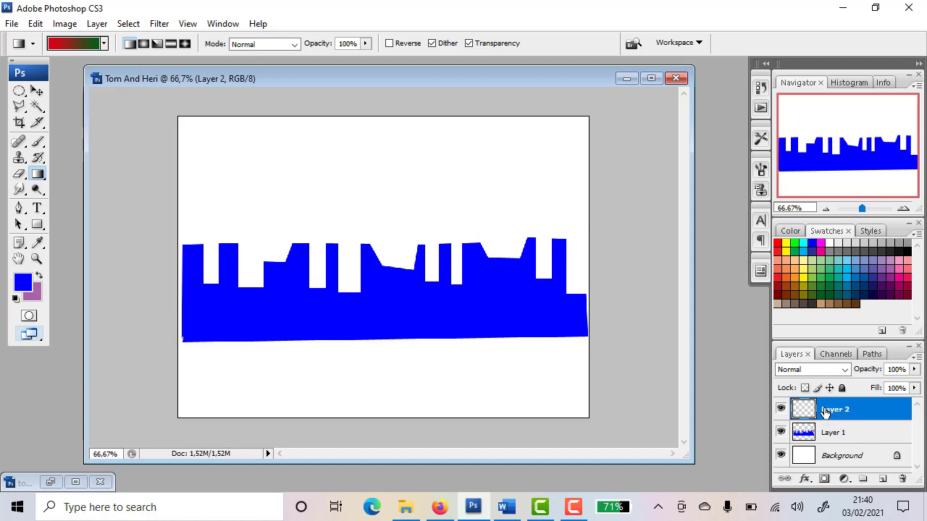
- Draw a new wide elliptical selection over the lower half of the canvas with a 4 px feather
{"action": "left_click", "coordinate": [18, 92]}
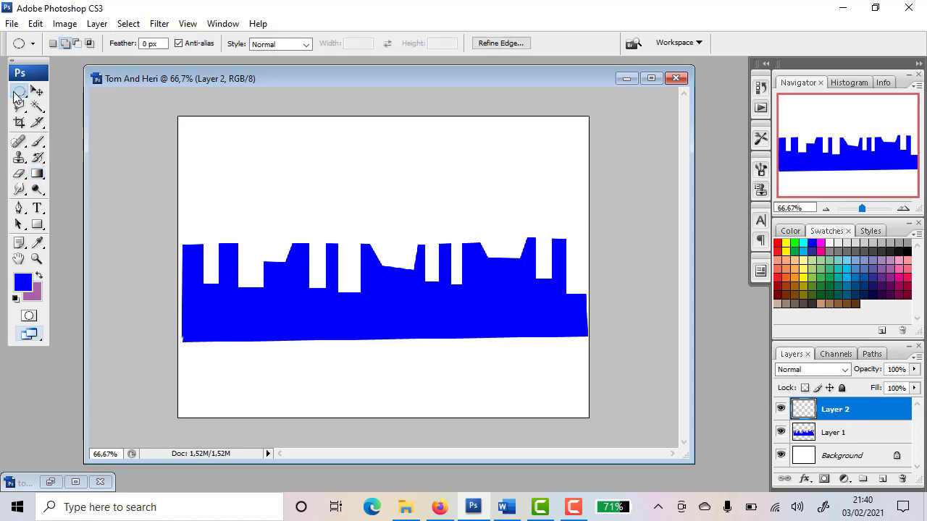
{"action": "left_click", "coordinate": [145, 45]}
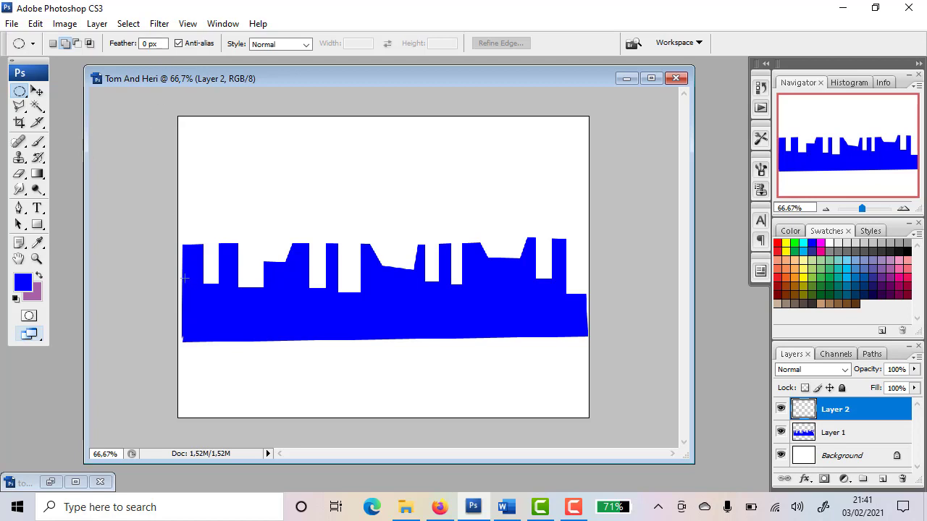
{"action": "left_click", "coordinate": [148, 43]}
{"action": "type", "text": "4"}
{"action": "left_click_drag", "start_coordinate": [426, 355], "coordinate": [588, 425]}
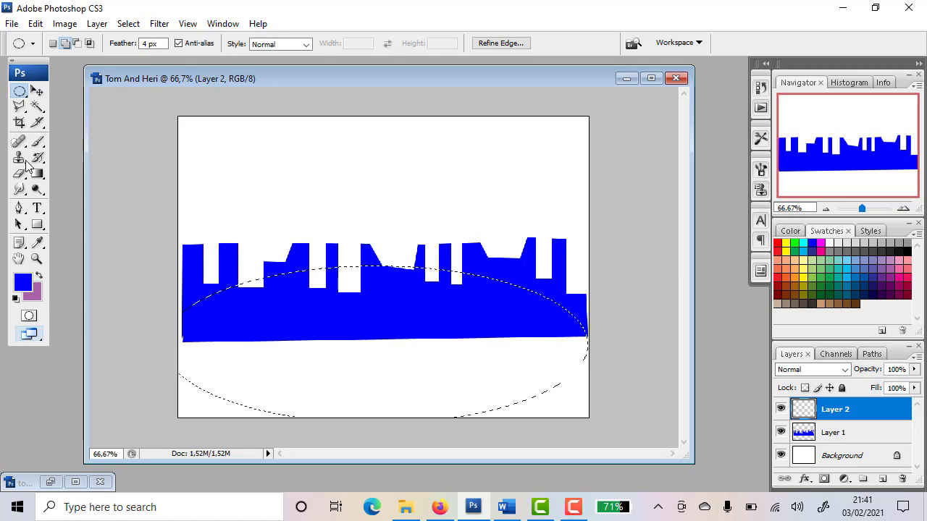
- Try a vertical Red, Green gradient fill in the feathered ellipse and undo it
{"action": "left_click_drag", "start_coordinate": [39, 180], "coordinate": [77, 176]}
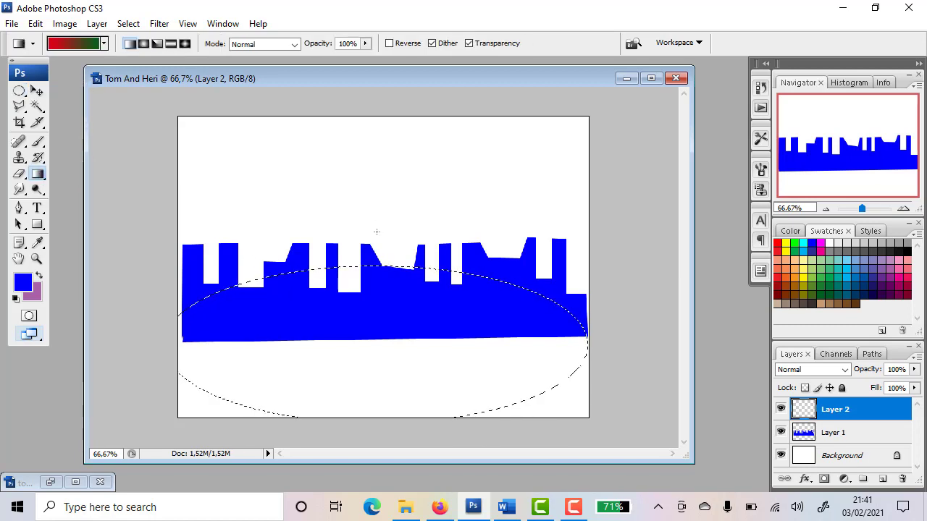
{"action": "left_click_drag", "start_coordinate": [364, 207], "coordinate": [364, 420]}
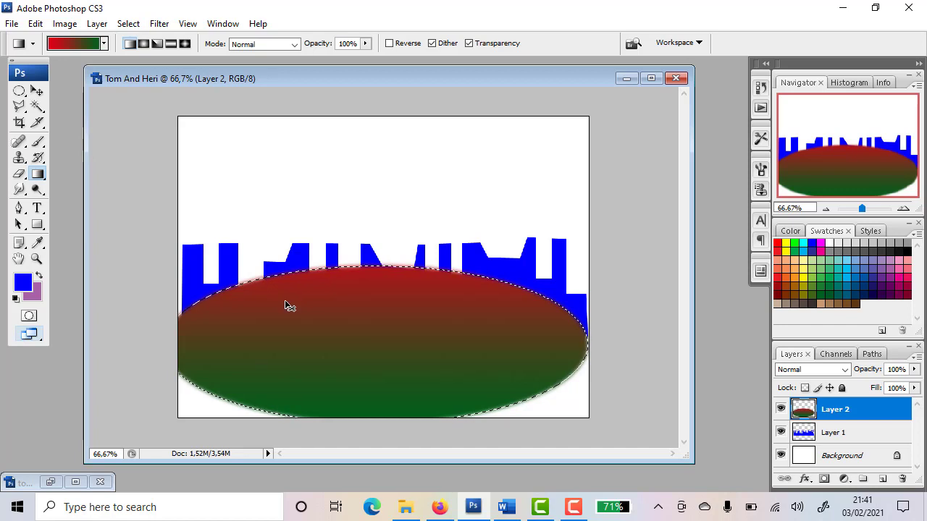
{"action": "key", "text": "ctrl+z"}
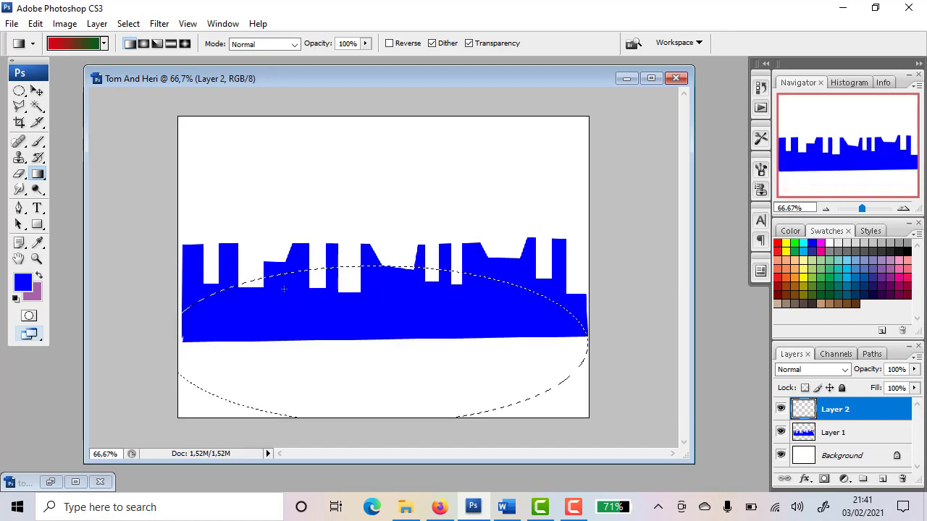
{"action": "left_click", "coordinate": [73, 44]}
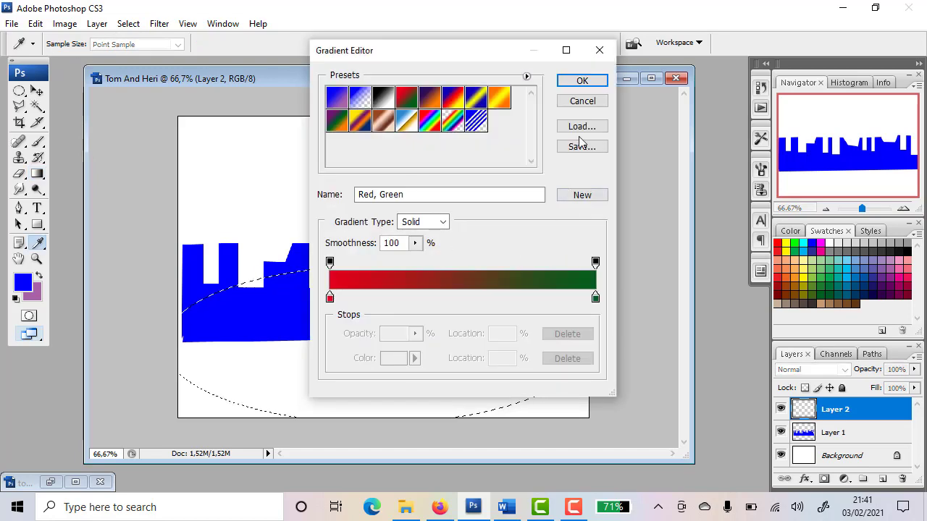
{"action": "left_click", "coordinate": [582, 101]}
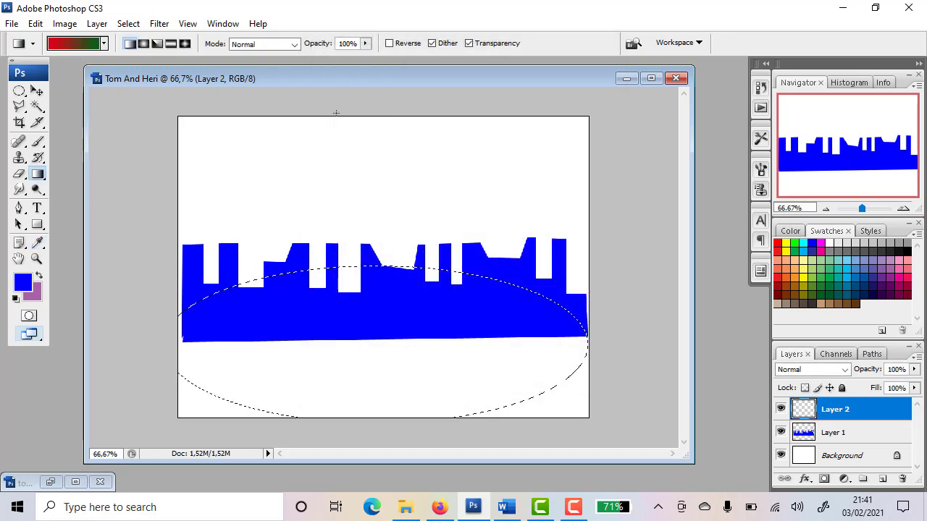
{"action": "left_click", "coordinate": [104, 44]}
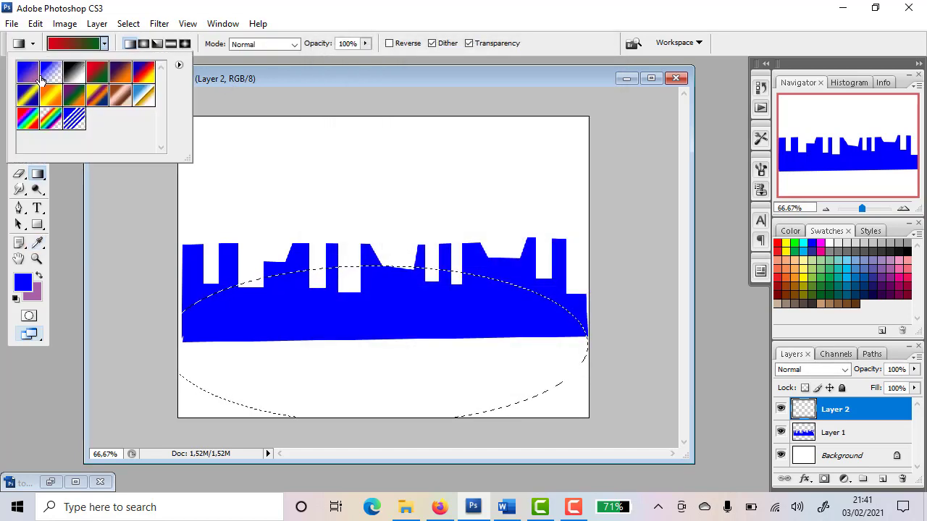
{"action": "left_click", "coordinate": [236, 4]}
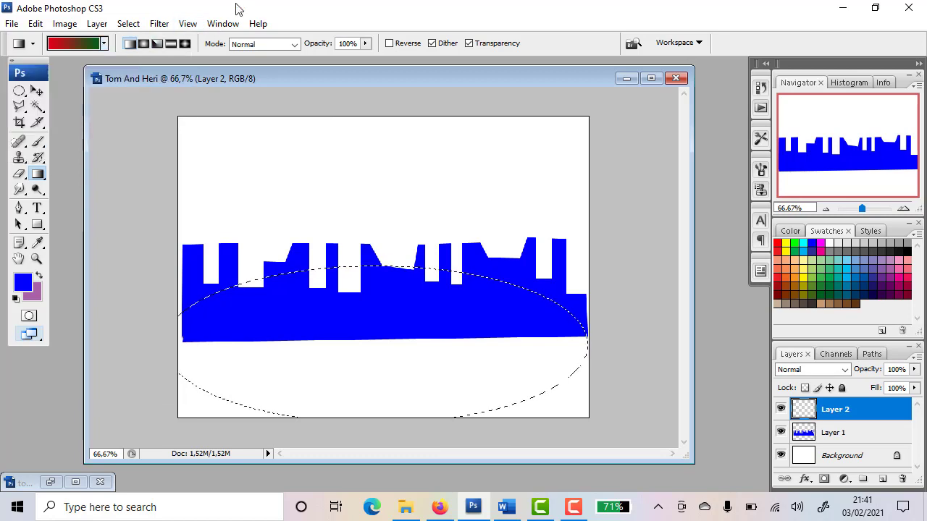
- Edit the Red, Green gradient to run from bright green to yellow, adding a yellow color stop at 56%
{"action": "left_click", "coordinate": [72, 43]}
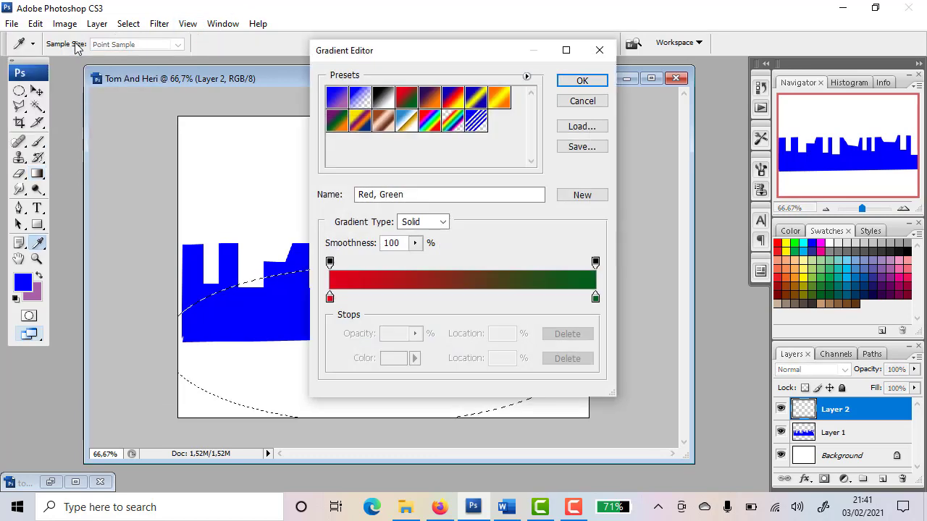
{"action": "left_click", "coordinate": [329, 298]}
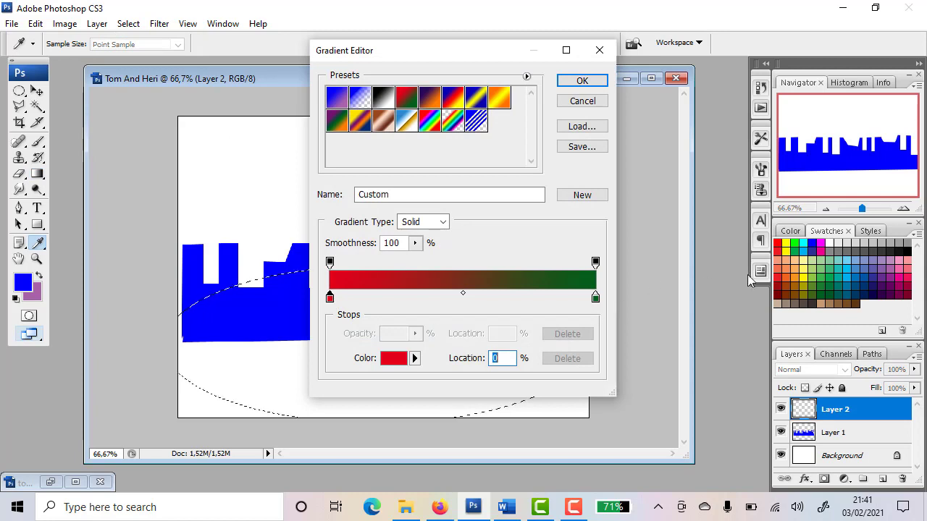
{"action": "left_click", "coordinate": [797, 237]}
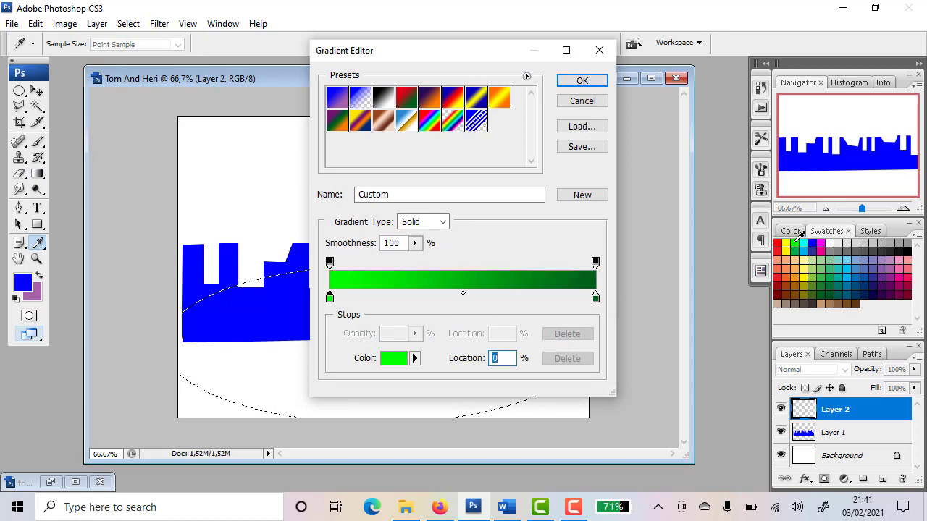
{"action": "left_click", "coordinate": [596, 298]}
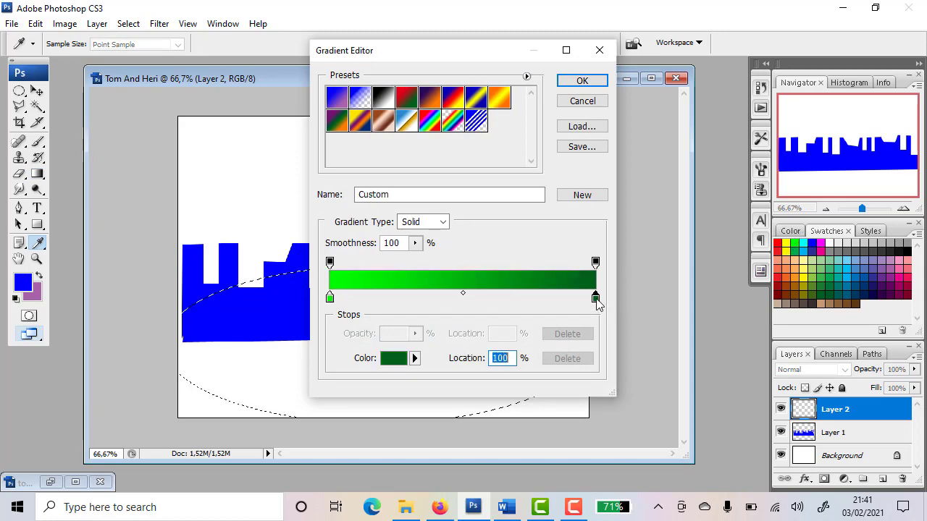
{"action": "left_click", "coordinate": [787, 240]}
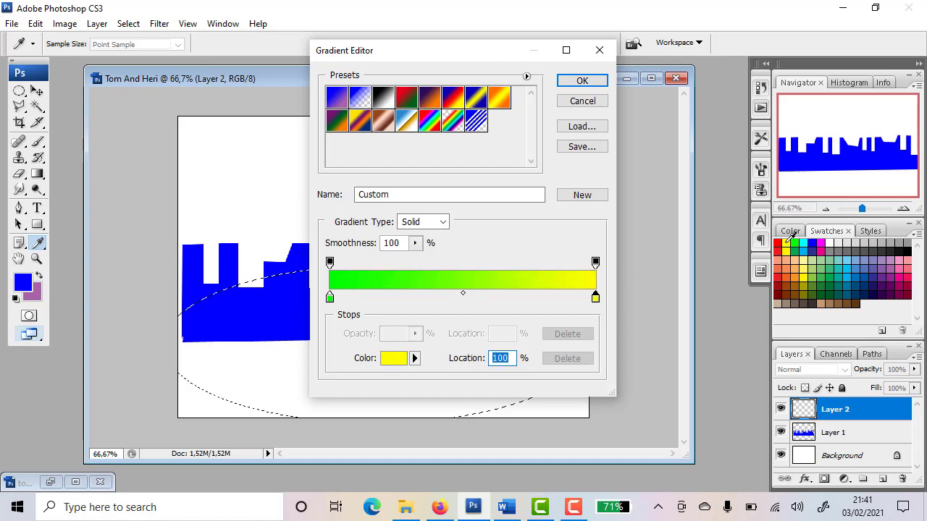
{"action": "left_click", "coordinate": [435, 298]}
{"action": "left_click_drag", "start_coordinate": [434, 298], "coordinate": [478, 300]}
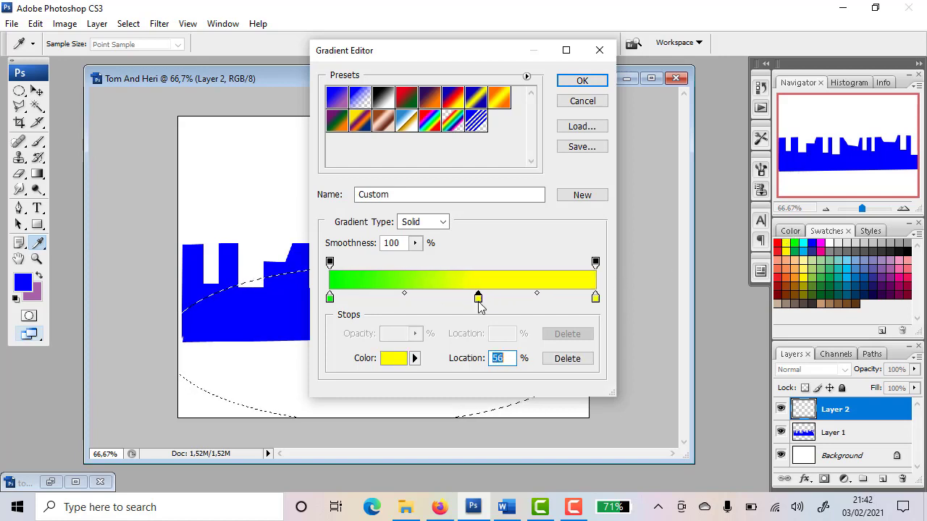
{"action": "left_click", "coordinate": [580, 82]}
- Fill the feathered ellipse on Layer 2 with the green-to-yellow gradient, redrawing it in several directions and ending with green along the upper edge
{"action": "left_click_drag", "start_coordinate": [357, 216], "coordinate": [362, 428]}
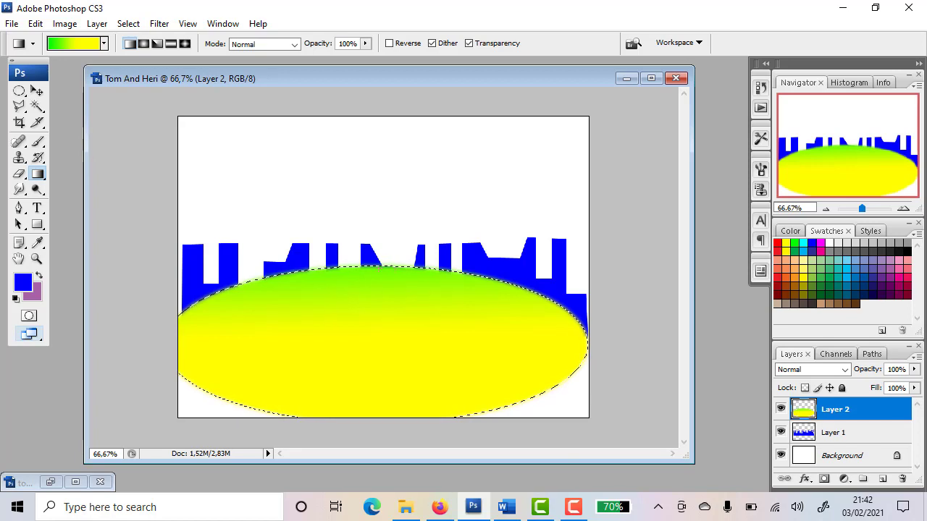
{"action": "left_click_drag", "start_coordinate": [373, 278], "coordinate": [377, 406]}
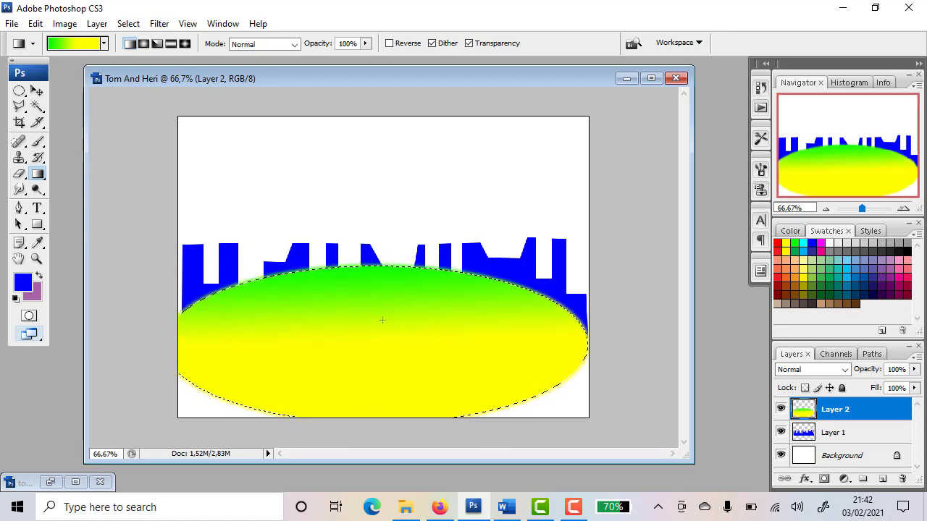
{"action": "left_click_drag", "start_coordinate": [397, 248], "coordinate": [402, 388]}
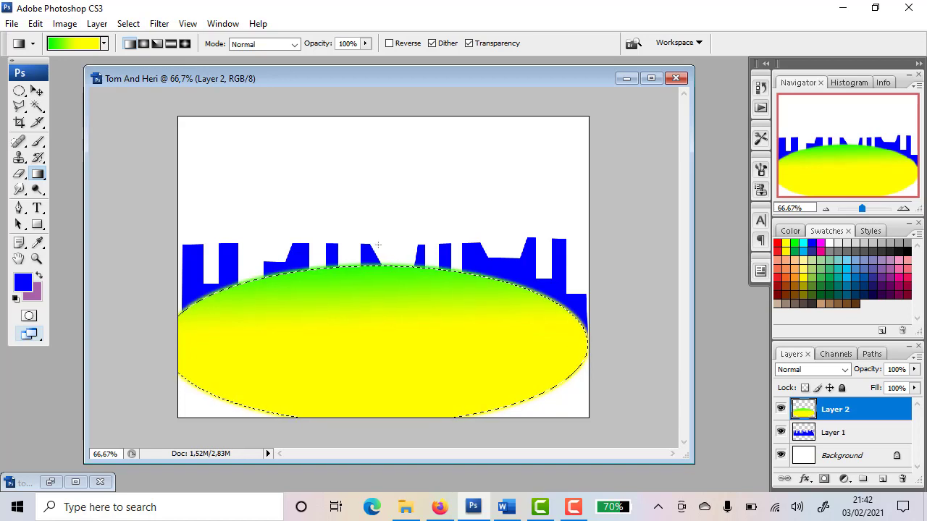
{"action": "left_click_drag", "start_coordinate": [373, 319], "coordinate": [373, 316]}
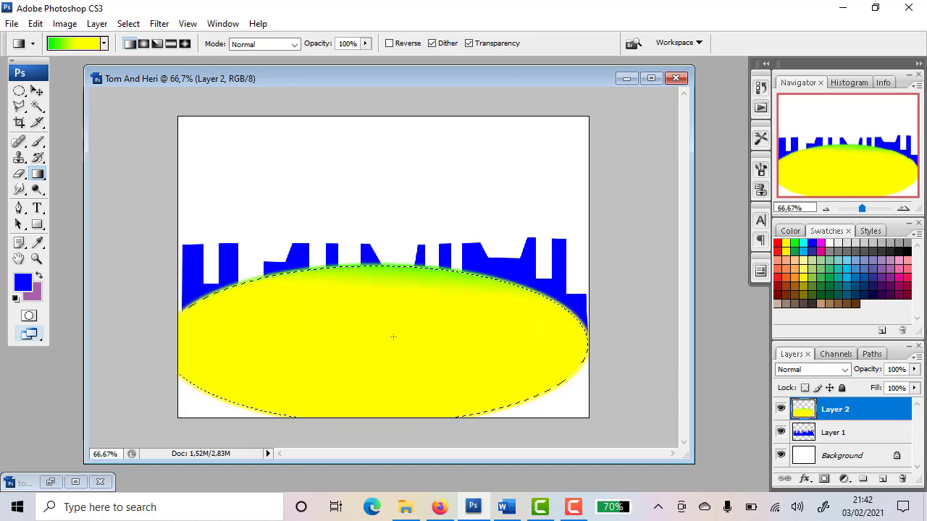
{"action": "left_click_drag", "start_coordinate": [386, 404], "coordinate": [378, 244]}
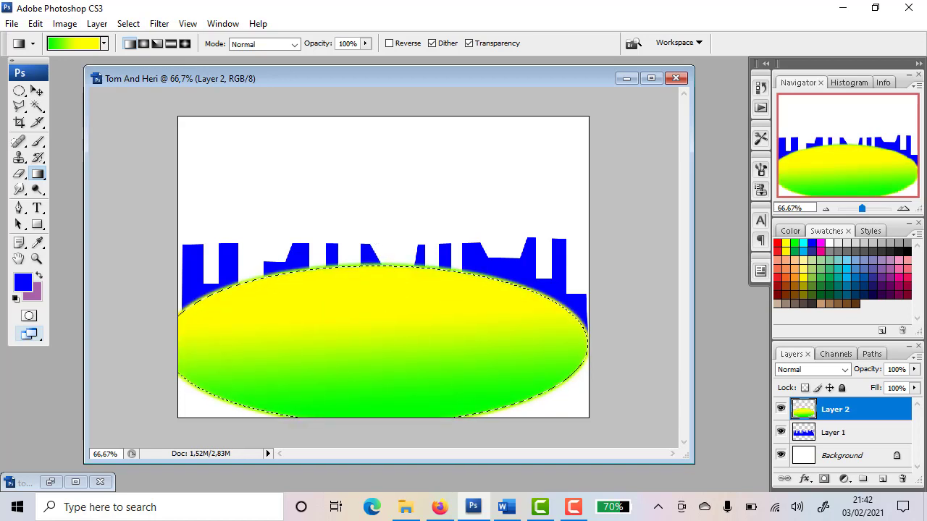
{"action": "left_click_drag", "start_coordinate": [366, 367], "coordinate": [364, 368]}
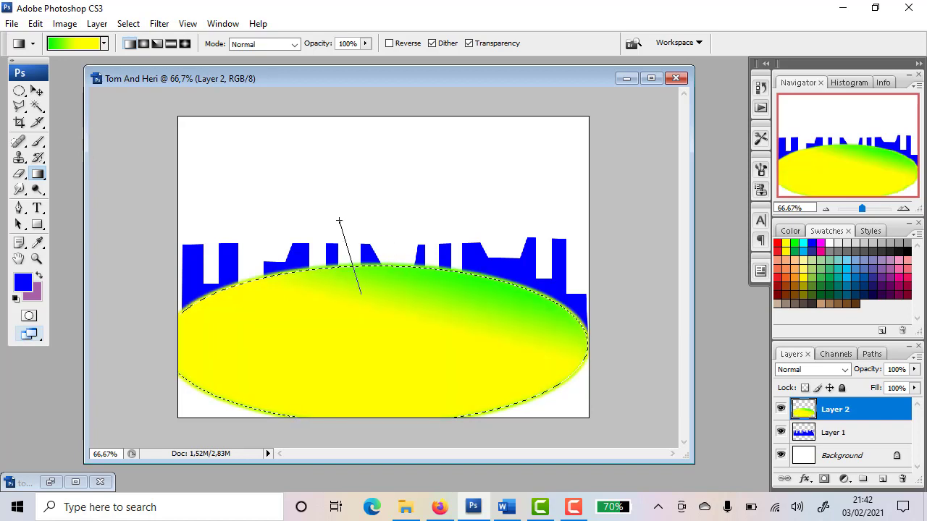
{"action": "left_click_drag", "start_coordinate": [360, 293], "coordinate": [340, 392]}
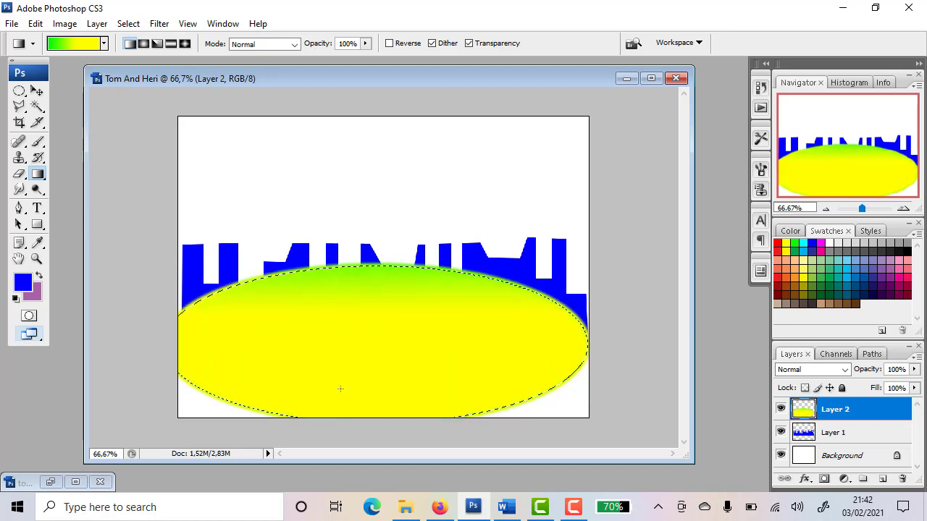
- Refill the elliptical ground with a longer top-to-bottom green-to-yellow gradient and deselect it
{"action": "left_click_drag", "start_coordinate": [387, 253], "coordinate": [385, 427]}
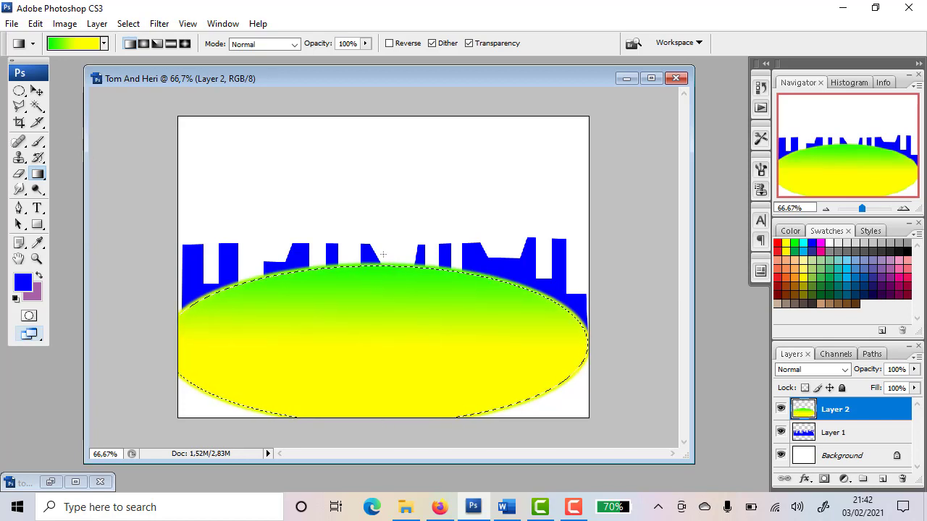
{"action": "left_click_drag", "start_coordinate": [383, 254], "coordinate": [380, 440]}
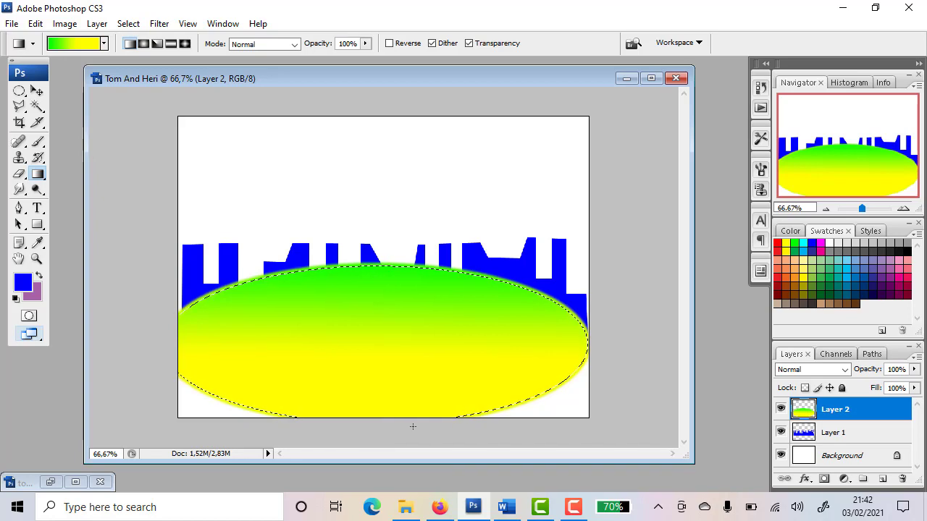
{"action": "key", "text": "ctrl+d"}
- Check the Word reference, return to Photoshop, add a new layer, set a hard 13 px dark brown brush and hide Layer 1
{"action": "left_click", "coordinate": [508, 509]}
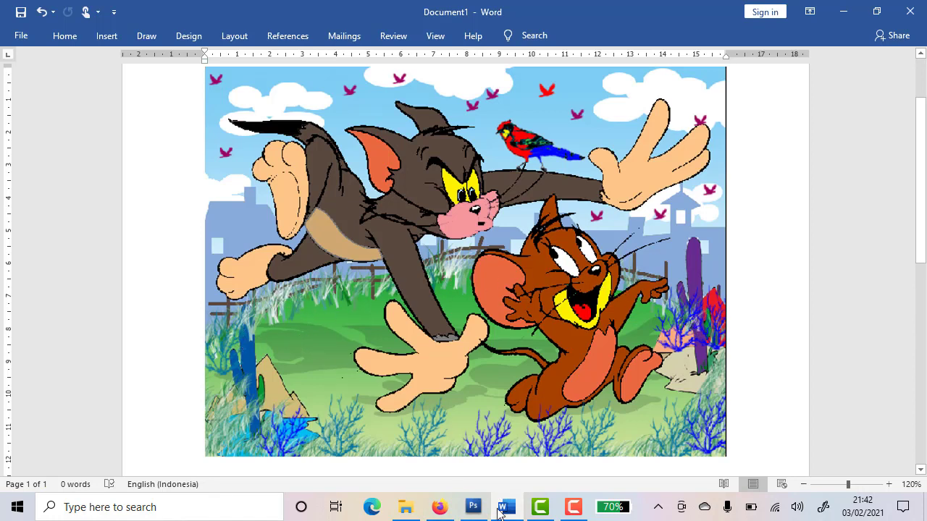
{"action": "left_click", "coordinate": [483, 510]}
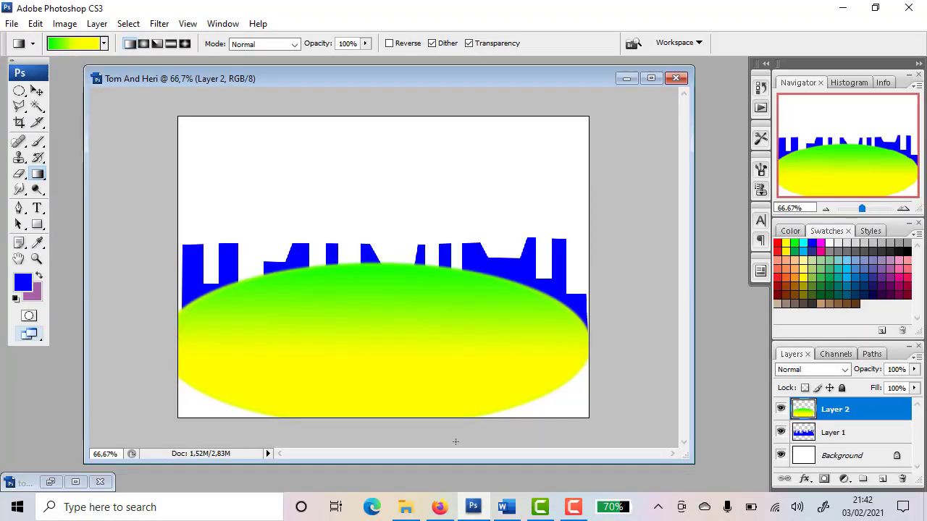
{"action": "left_click", "coordinate": [882, 478]}
{"action": "left_click", "coordinate": [37, 141]}
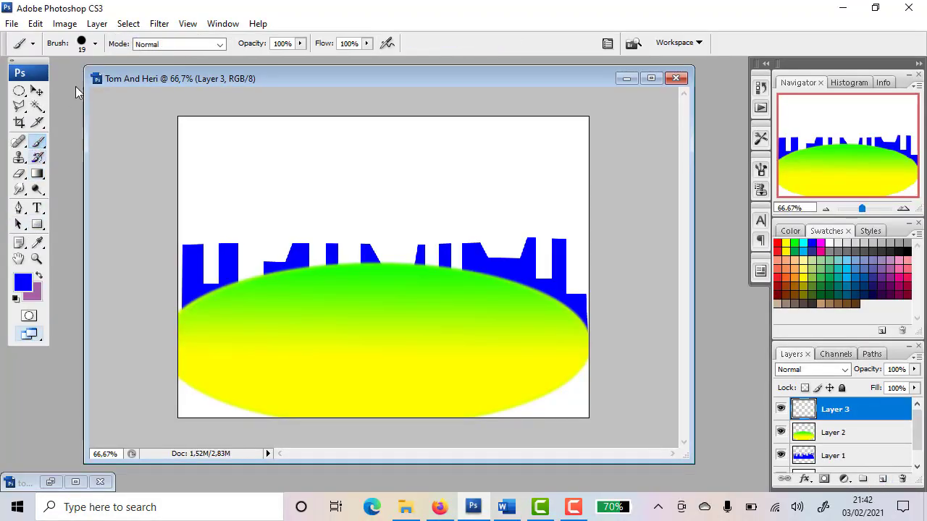
{"action": "left_click", "coordinate": [95, 44]}
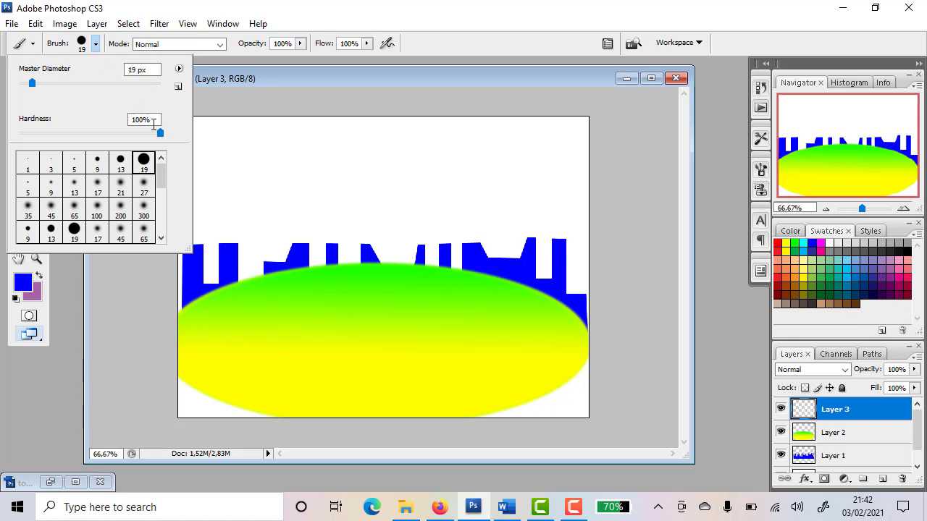
{"action": "left_click", "coordinate": [120, 162]}
{"action": "left_click", "coordinate": [247, 6]}
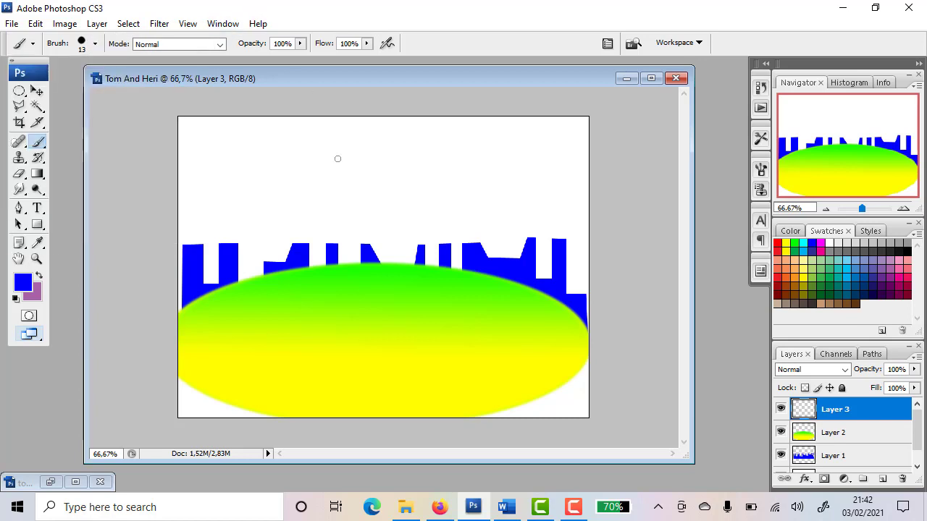
{"action": "left_click", "coordinate": [857, 304]}
{"action": "left_click", "coordinate": [781, 455]}
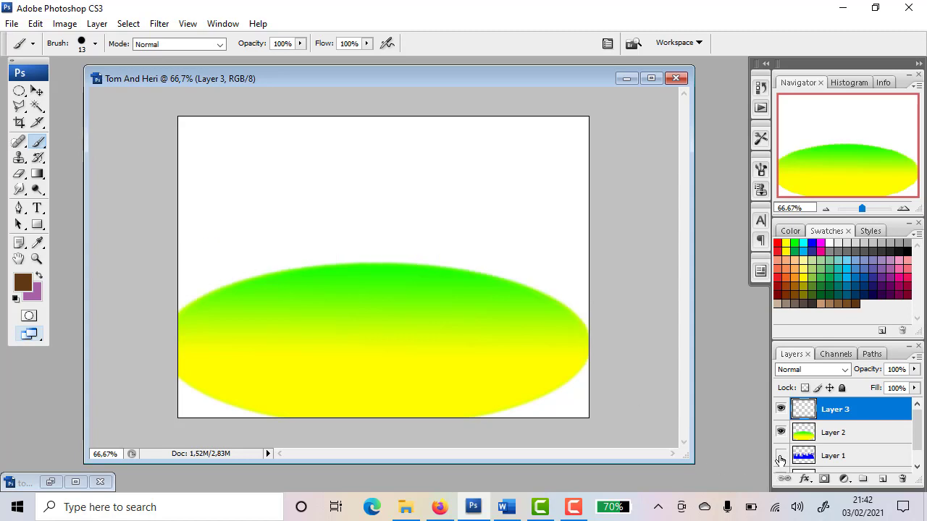
- Paint twelve short upright brown fence posts on Layer 3, spaced along the curved upper edge of the green ground
{"action": "left_click_drag", "start_coordinate": [187, 267], "coordinate": [195, 313]}
{"action": "left_click_drag", "start_coordinate": [214, 256], "coordinate": [221, 296]}
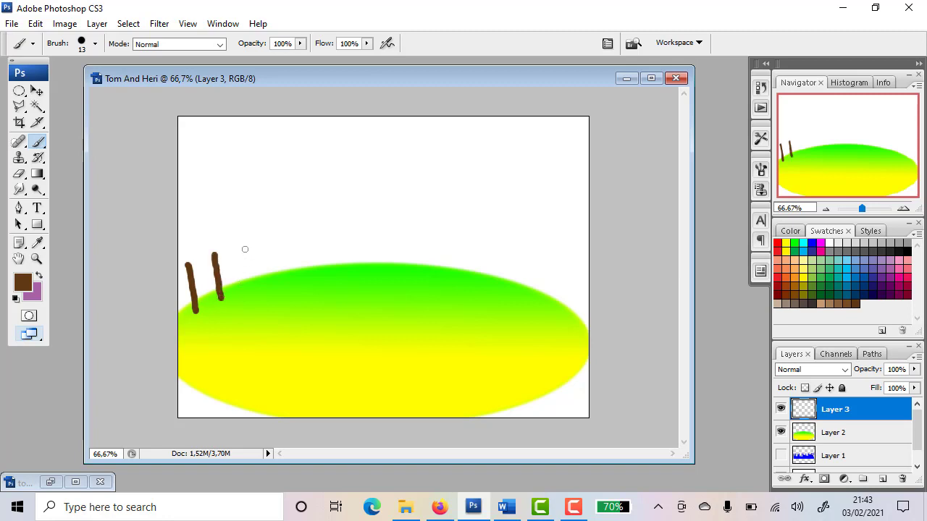
{"action": "left_click_drag", "start_coordinate": [245, 249], "coordinate": [248, 279]}
{"action": "left_click_drag", "start_coordinate": [278, 238], "coordinate": [286, 277]}
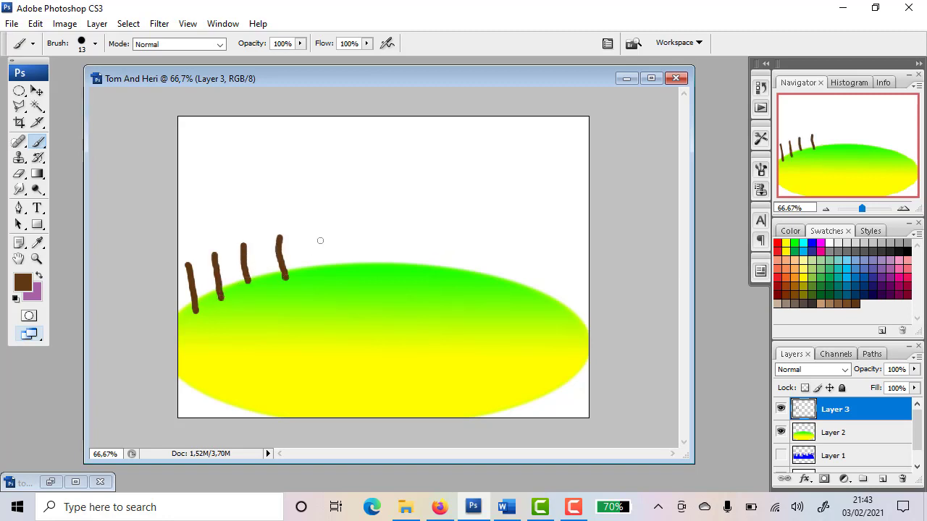
{"action": "left_click_drag", "start_coordinate": [322, 234], "coordinate": [322, 270]}
{"action": "left_click_drag", "start_coordinate": [367, 234], "coordinate": [368, 274]}
{"action": "left_click_drag", "start_coordinate": [407, 233], "coordinate": [407, 275]}
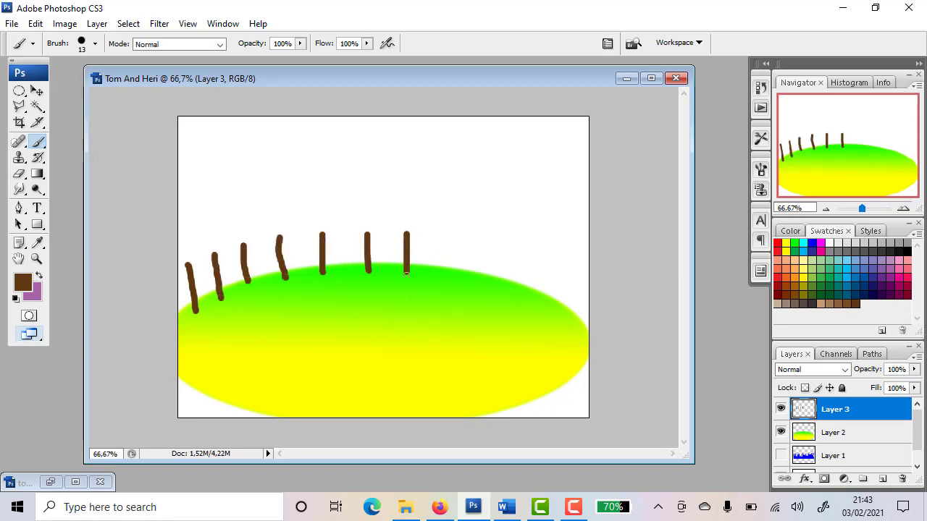
{"action": "left_click_drag", "start_coordinate": [449, 236], "coordinate": [451, 279]}
{"action": "left_click_drag", "start_coordinate": [474, 242], "coordinate": [477, 287]}
{"action": "left_click_drag", "start_coordinate": [508, 251], "coordinate": [510, 305]}
{"action": "left_click_drag", "start_coordinate": [542, 256], "coordinate": [539, 298]}
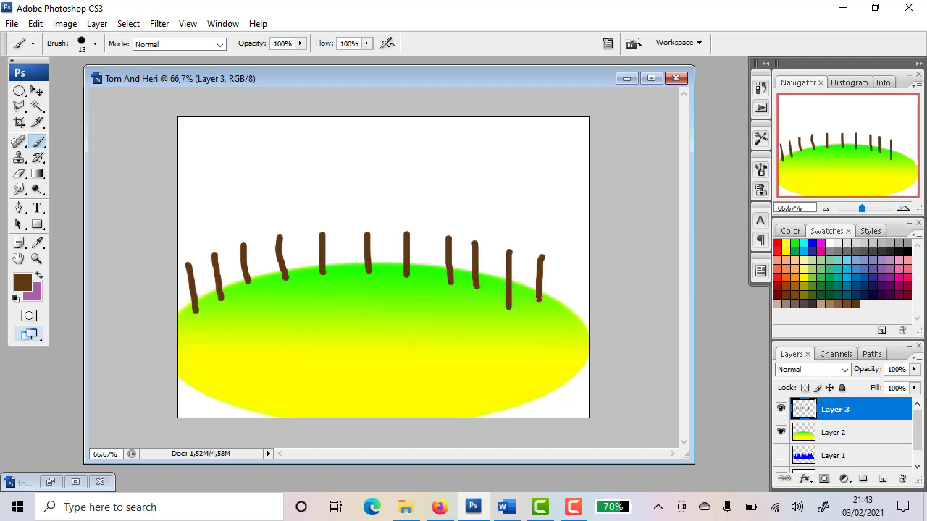
{"action": "left_click_drag", "start_coordinate": [566, 262], "coordinate": [570, 323]}
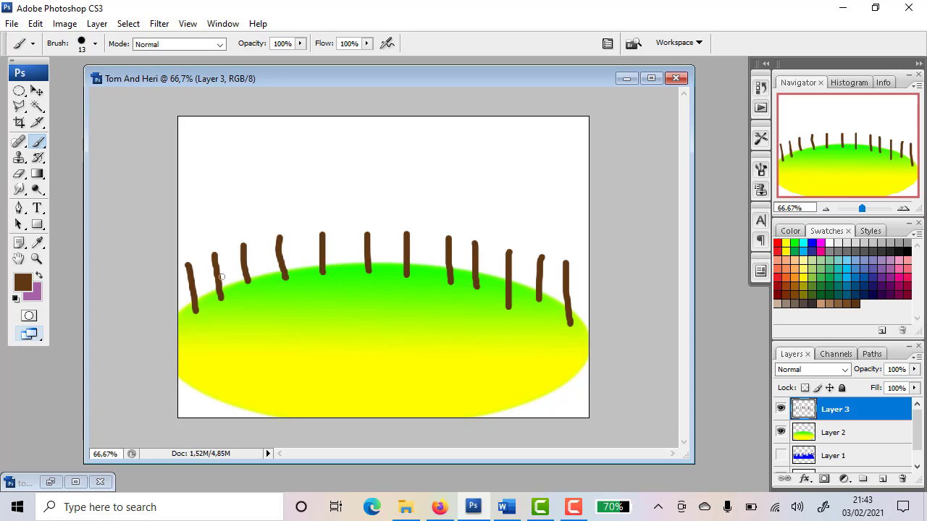
- Paint two curved brown rails across all the fence posts and show the skyline layer again
{"action": "mouse_move", "coordinate": [181, 281]}
{"action": "left_mouse_down"}
{"action": "mouse_move", "coordinate": [272, 251]}
{"action": "mouse_move", "coordinate": [355, 245]}
{"action": "mouse_move", "coordinate": [413, 246]}
{"action": "mouse_move", "coordinate": [593, 290]}
{"action": "left_mouse_up"}
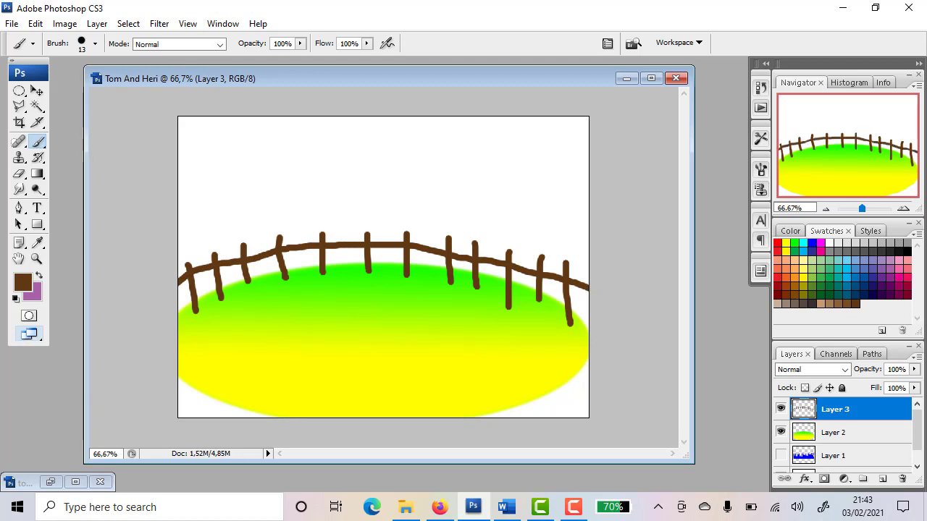
{"action": "mouse_move", "coordinate": [175, 296]}
{"action": "left_mouse_down"}
{"action": "mouse_move", "coordinate": [255, 276]}
{"action": "mouse_move", "coordinate": [391, 267]}
{"action": "mouse_move", "coordinate": [592, 312]}
{"action": "left_mouse_up"}
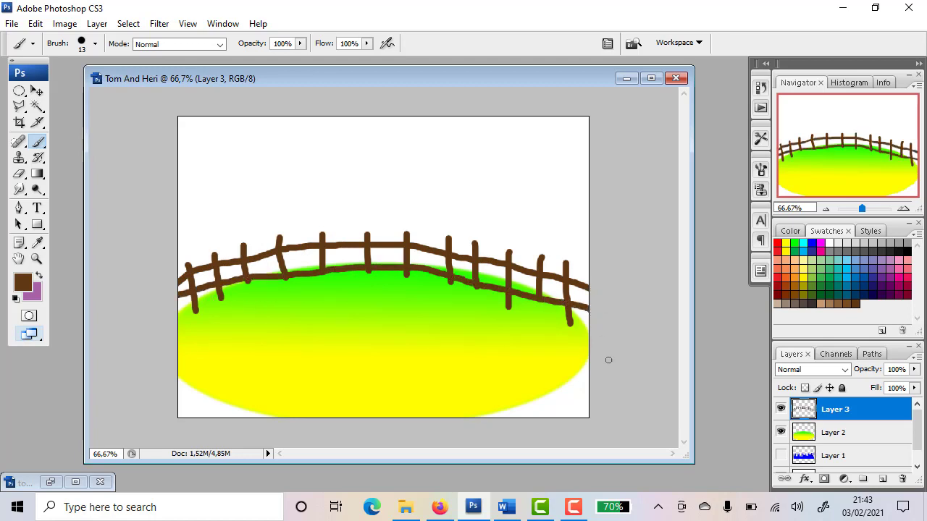
{"action": "left_click", "coordinate": [781, 455]}
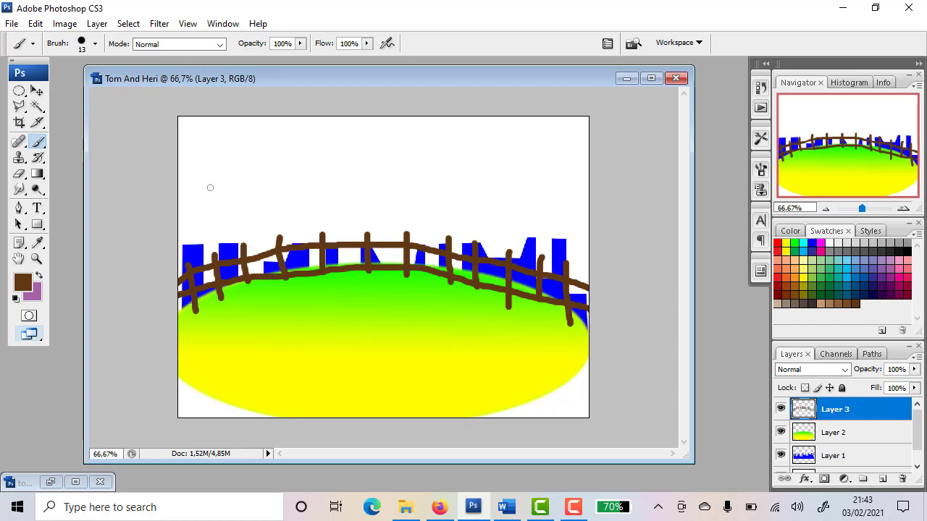
- Move the blue skyline up and slightly to the right, and shift the ground and the fence slightly down
{"action": "left_click", "coordinate": [37, 91]}
{"action": "left_click_drag", "start_coordinate": [557, 252], "coordinate": [564, 232]}
{"action": "left_click_drag", "start_coordinate": [447, 335], "coordinate": [451, 344]}
{"action": "left_click_drag", "start_coordinate": [476, 265], "coordinate": [477, 275]}
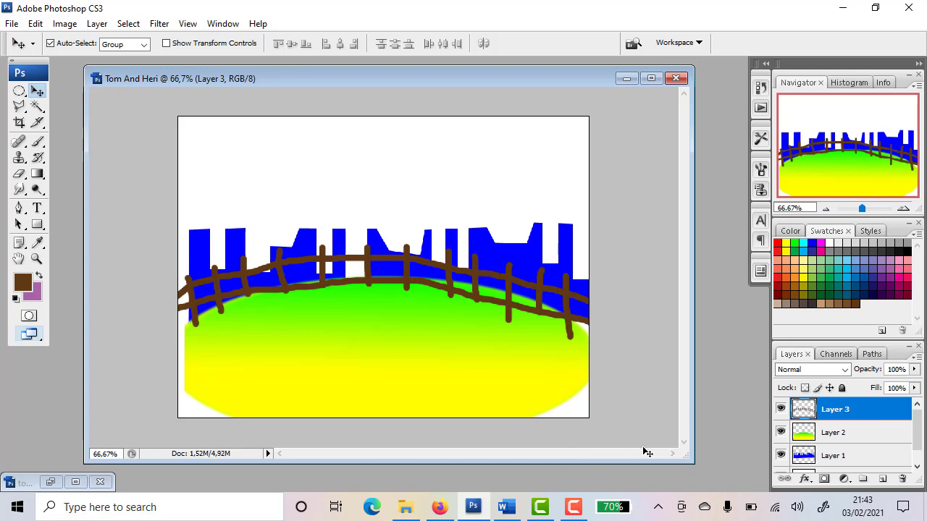
- Check the Word reference, return to Photoshop and open tom n' jerry-bahan.jpg from the GBR BAHAN folder inside Gambar Photoshop
{"action": "left_click", "coordinate": [508, 509]}
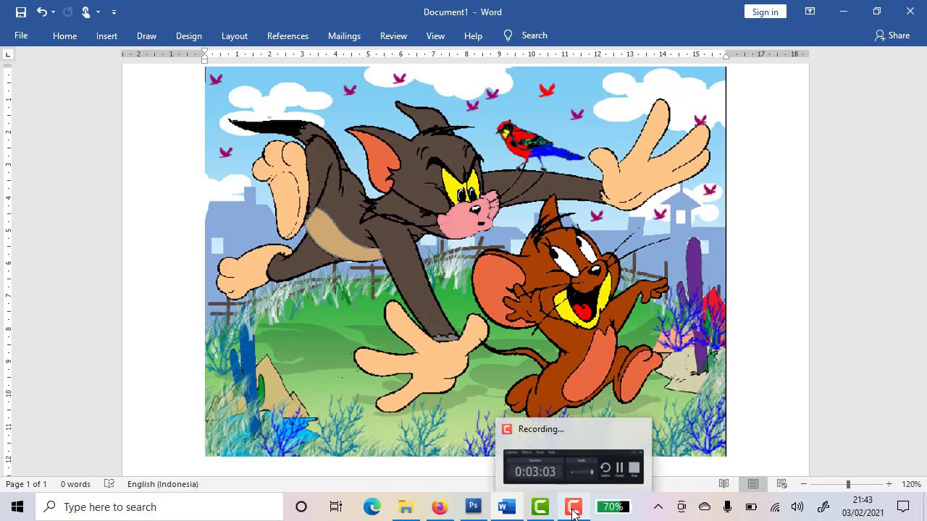
{"action": "left_click", "coordinate": [472, 511]}
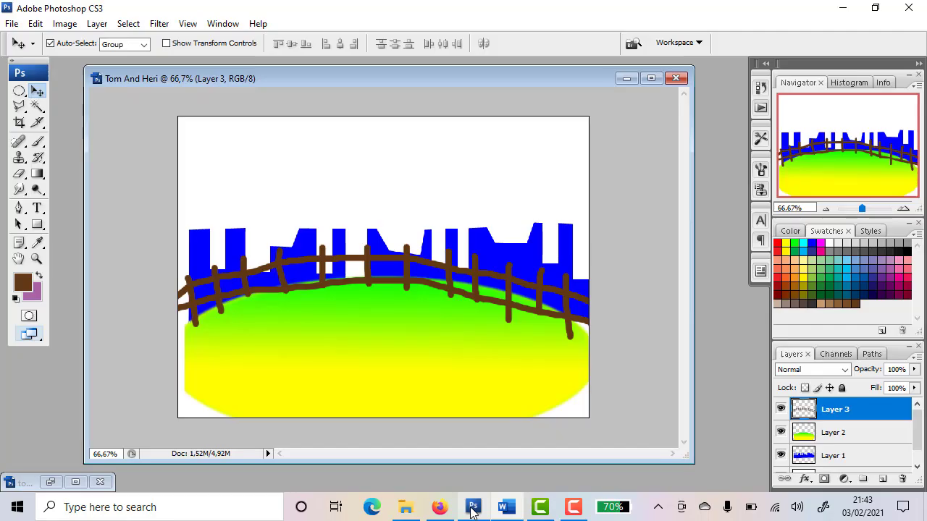
{"action": "left_click", "coordinate": [12, 26]}
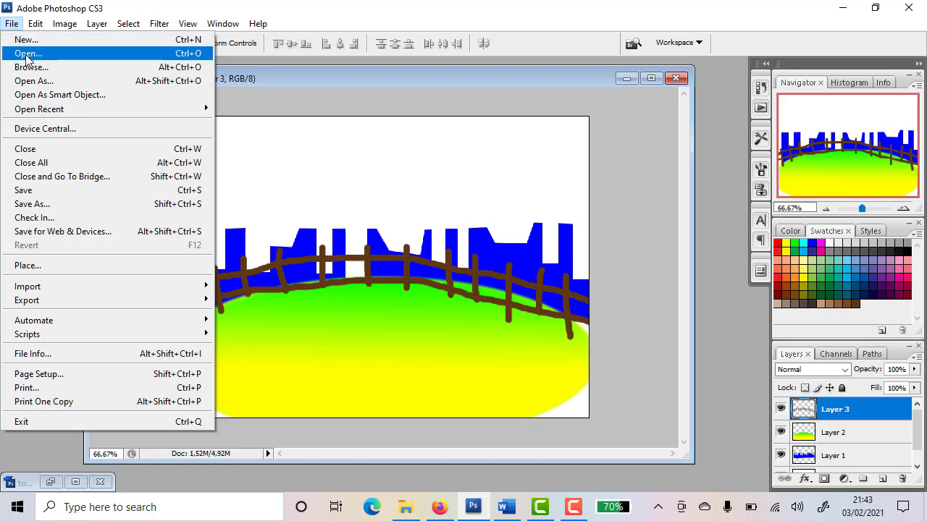
{"action": "left_click", "coordinate": [27, 53]}
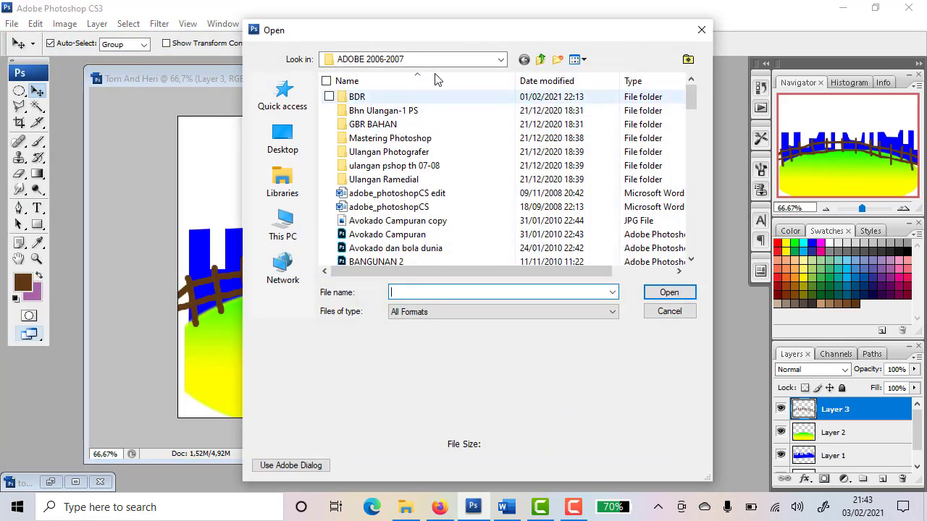
{"action": "left_click", "coordinate": [435, 59]}
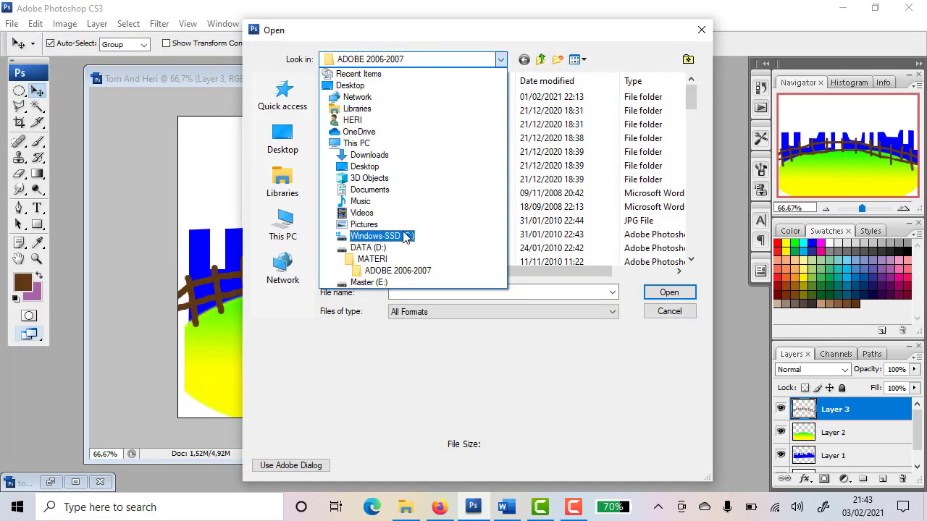
{"action": "left_click", "coordinate": [404, 237]}
{"action": "double_click", "coordinate": [376, 113]}
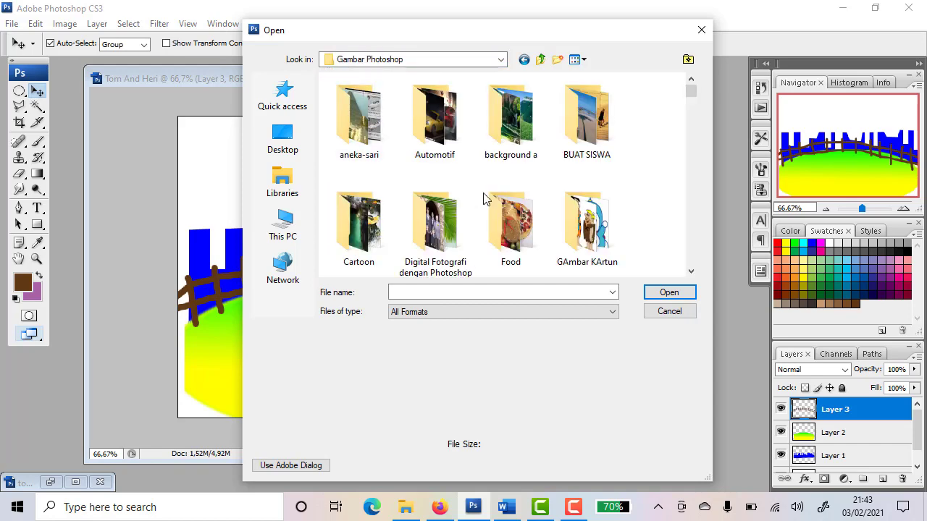
{"action": "scroll", "coordinate": [484, 199], "scroll_direction": "down", "scroll_amount": 1}
{"action": "double_click", "coordinate": [370, 219]}
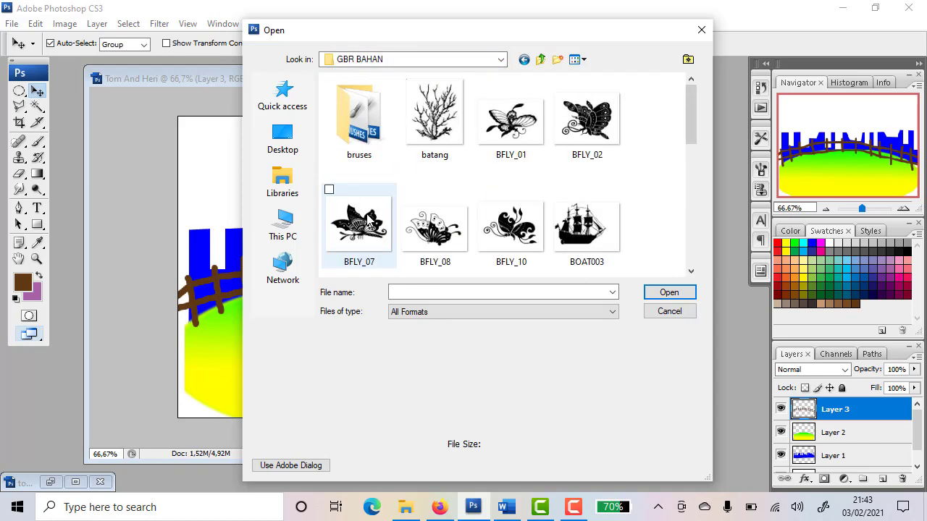
{"action": "scroll", "coordinate": [564, 200], "scroll_direction": "down", "scroll_amount": 3}
{"action": "scroll", "coordinate": [464, 190], "scroll_direction": "down", "scroll_amount": 1}
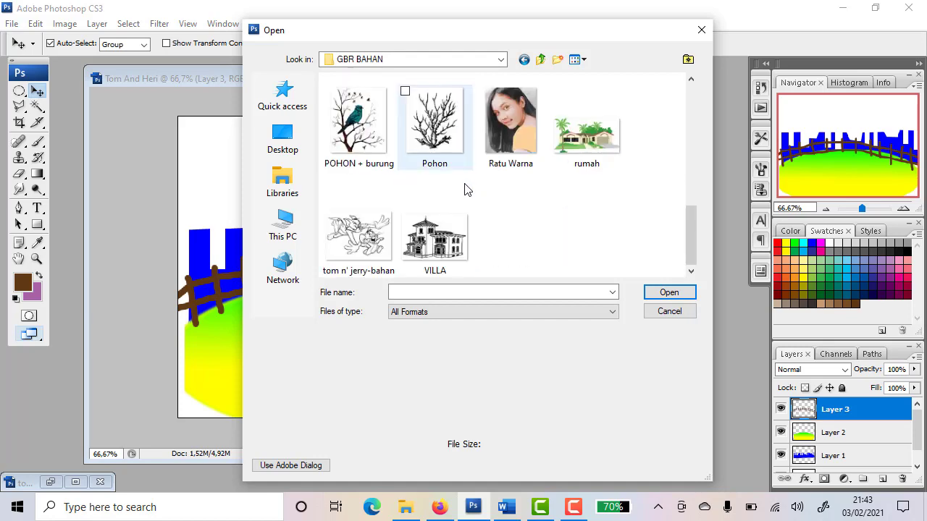
{"action": "double_click", "coordinate": [365, 230]}
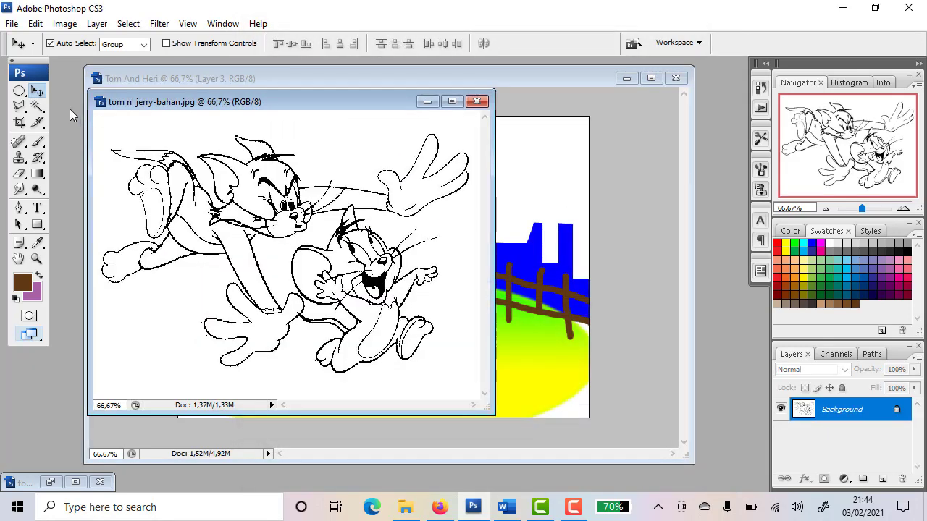
- Place the line drawing window beside the scene and copy the Tom and Jerry drawing into the Tom And Heri document
{"action": "left_click_drag", "start_coordinate": [189, 103], "coordinate": [280, 106]}
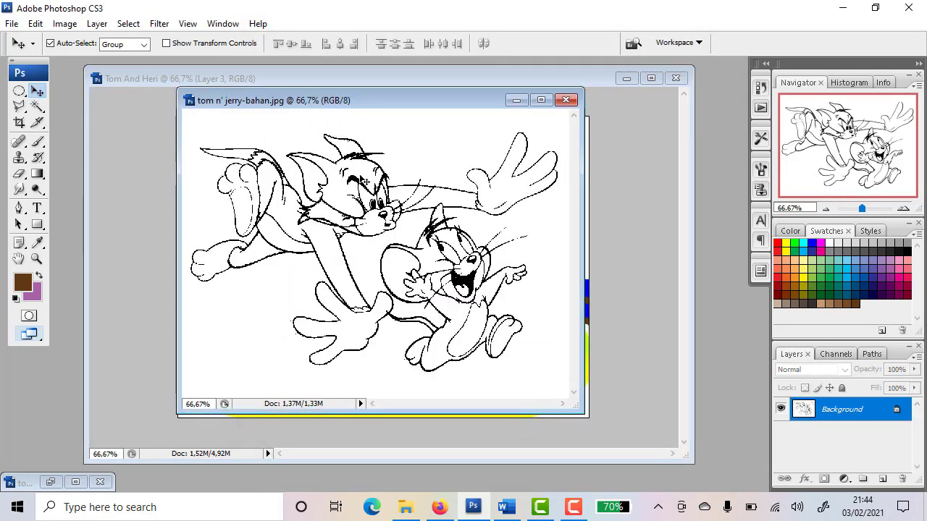
{"action": "left_click", "coordinate": [450, 214]}
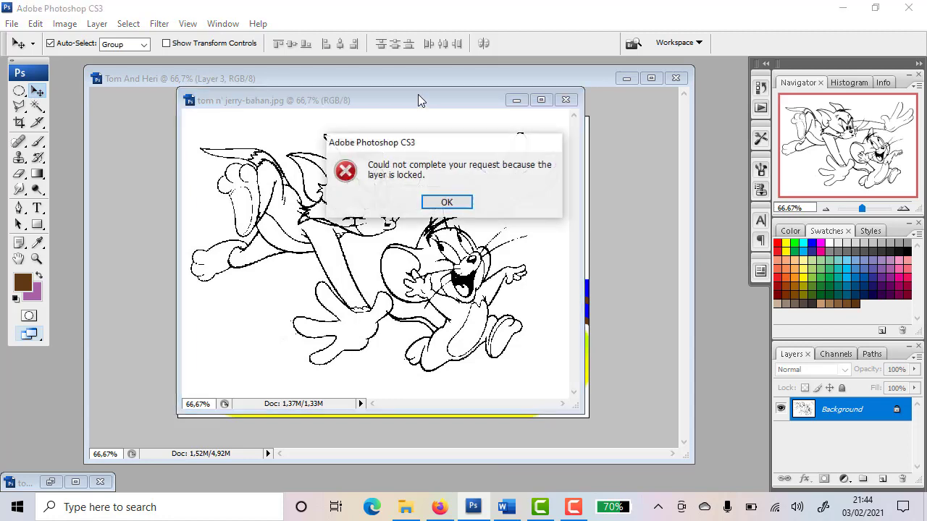
{"action": "left_click", "coordinate": [446, 201]}
{"action": "left_click_drag", "start_coordinate": [431, 101], "coordinate": [650, 96]}
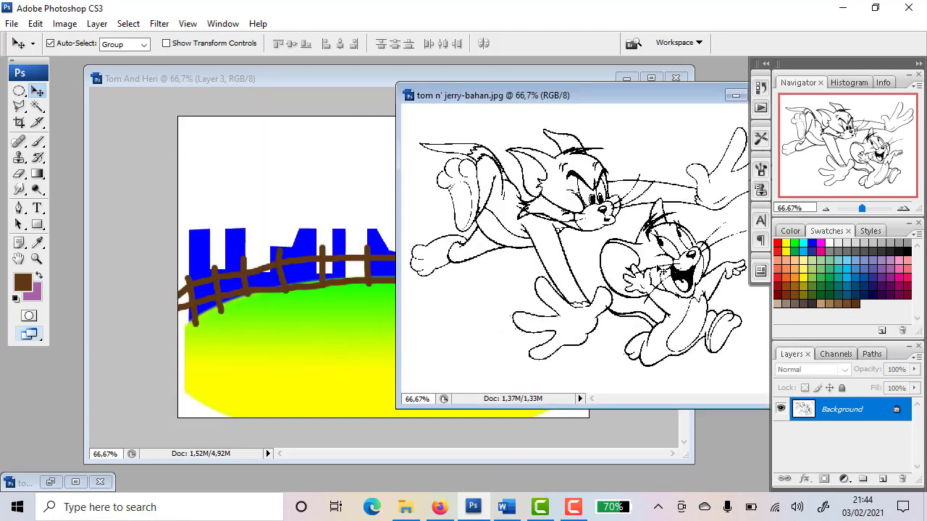
{"action": "mouse_move", "coordinate": [659, 269]}
{"action": "left_mouse_down"}
{"action": "mouse_move", "coordinate": [334, 292]}
{"action": "mouse_move", "coordinate": [307, 273]}
{"action": "mouse_move", "coordinate": [476, 277]}
{"action": "mouse_move", "coordinate": [441, 296]}
{"action": "mouse_move", "coordinate": [471, 283]}
{"action": "mouse_move", "coordinate": [461, 284]}
{"action": "left_mouse_up"}
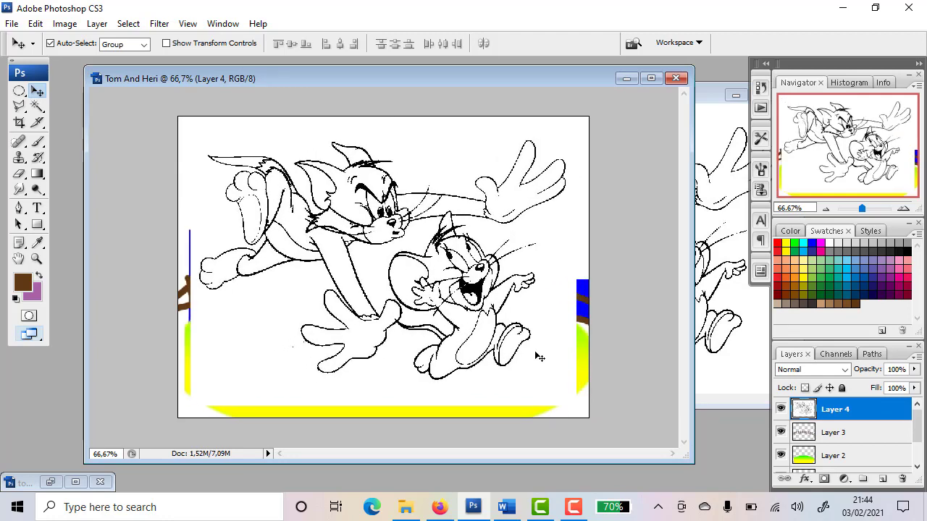
- Delete the white background around the characters and the enclosed white area between Tom's arm and Jerry with the Magic Wand
{"action": "left_click", "coordinate": [38, 107]}
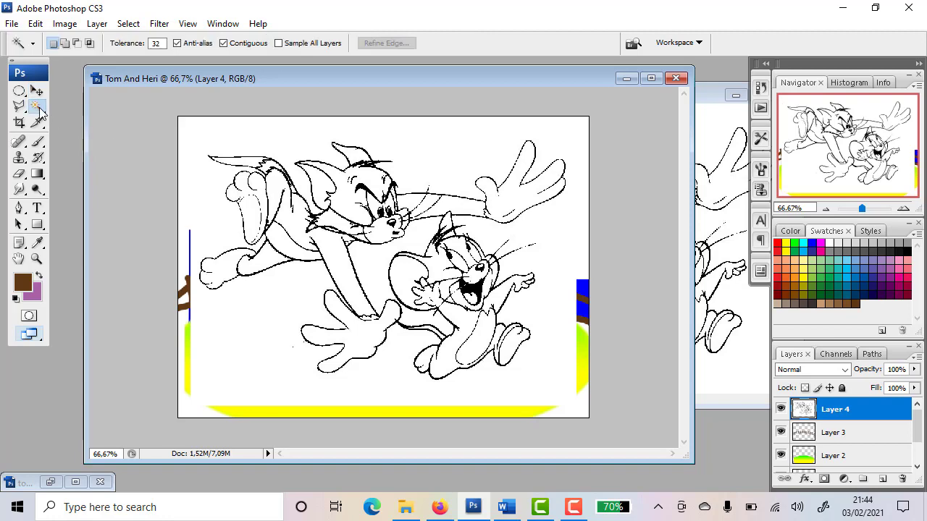
{"action": "left_click", "coordinate": [248, 328]}
{"action": "key", "text": "Delete"}
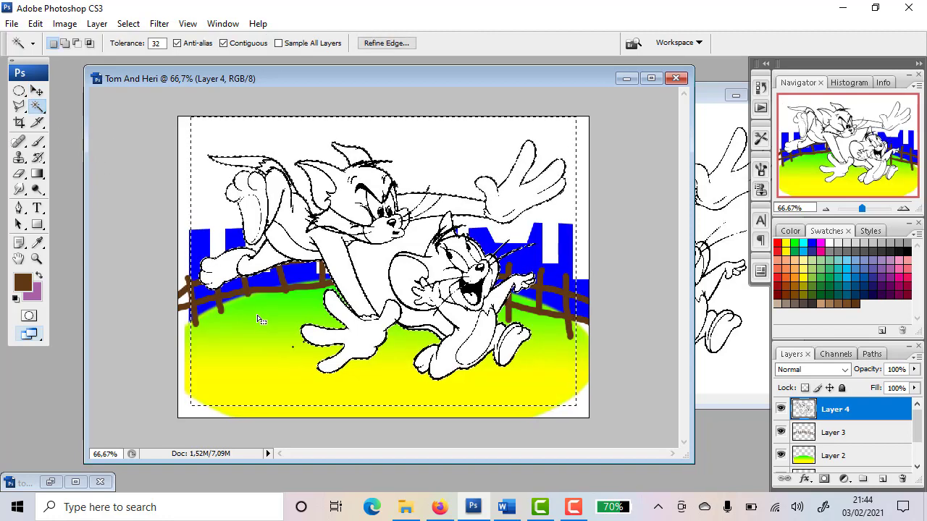
{"action": "left_click", "coordinate": [384, 248]}
{"action": "key", "text": "Delete"}
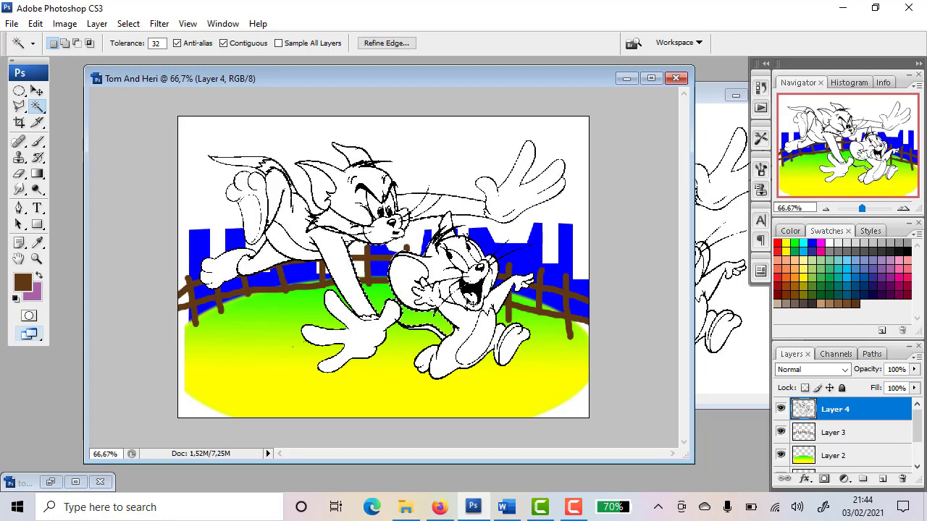
- Move the Tom and Jerry drawing slightly down and to the right, and switch to Word to check the reference picture
{"action": "left_click", "coordinate": [36, 90]}
{"action": "left_click_drag", "start_coordinate": [347, 217], "coordinate": [365, 221]}
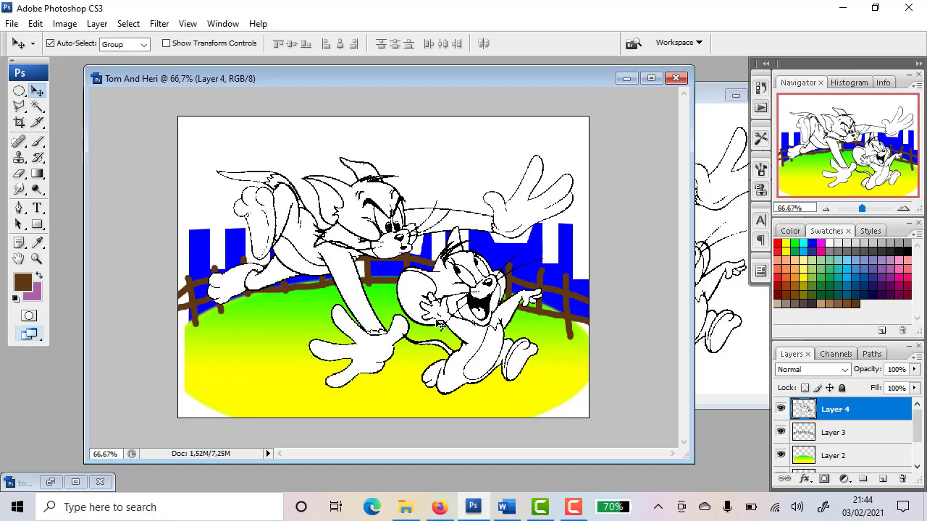
{"action": "left_click", "coordinate": [503, 510]}
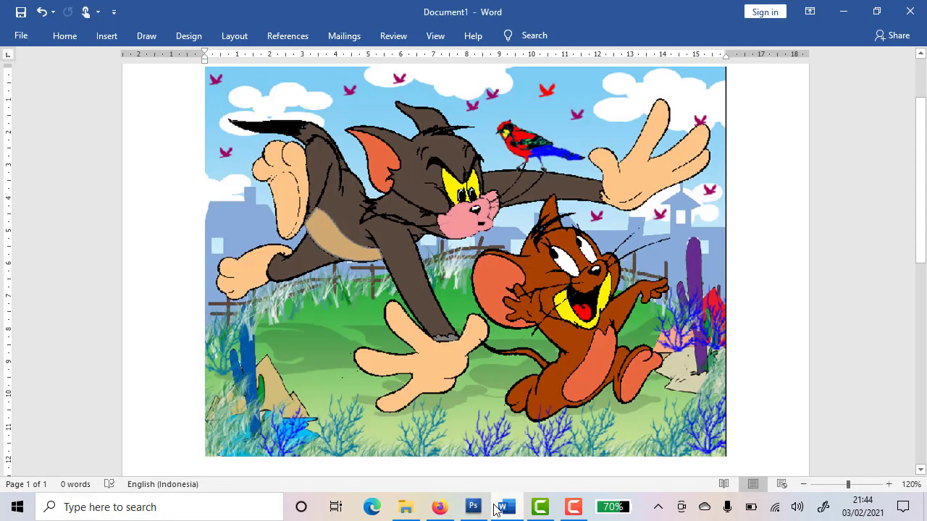
- Return to Photoshop and fill Tom's head dark blue, his outstretched arm blue, and the hand and body purple with the Paint Bucket
{"action": "left_click", "coordinate": [473, 509]}
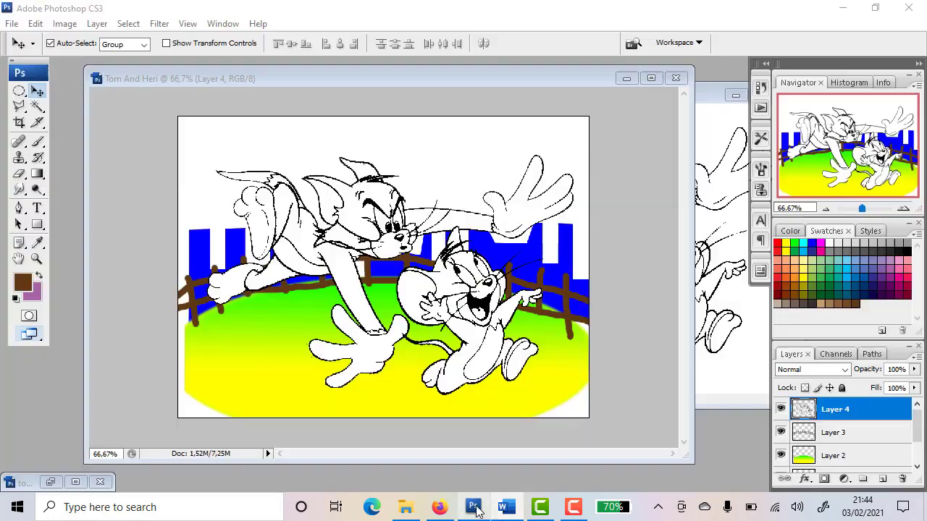
{"action": "left_click", "coordinate": [40, 176]}
{"action": "left_click", "coordinate": [73, 189]}
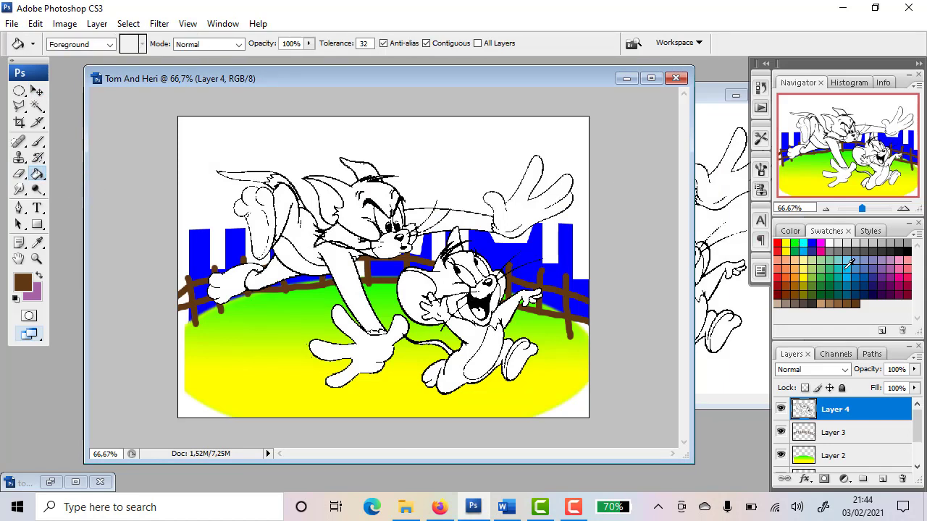
{"action": "left_click", "coordinate": [346, 215]}
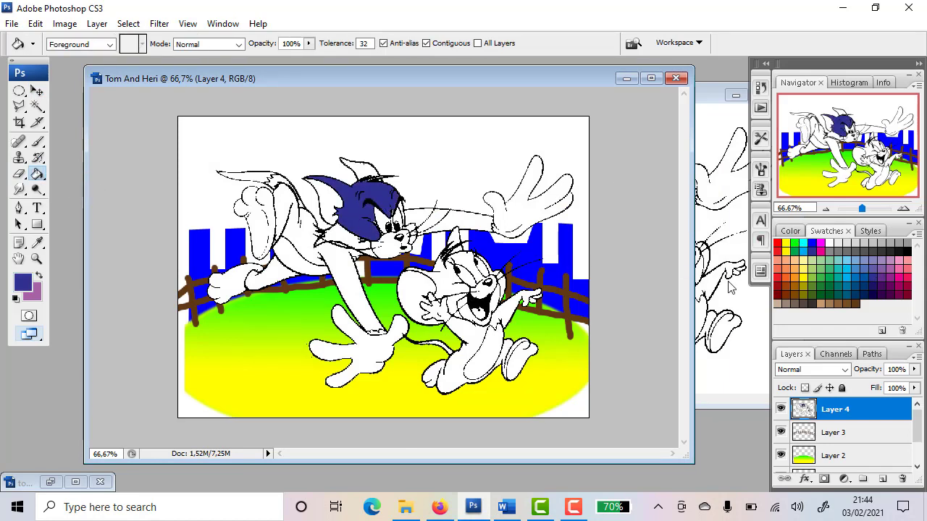
{"action": "left_click", "coordinate": [859, 284]}
{"action": "left_click", "coordinate": [459, 220]}
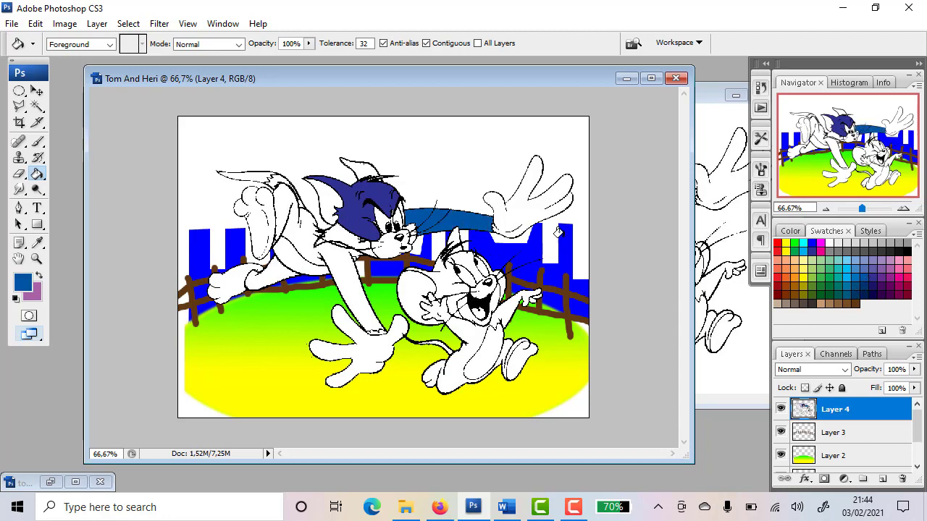
{"action": "left_click", "coordinate": [895, 265]}
{"action": "left_click", "coordinate": [515, 216]}
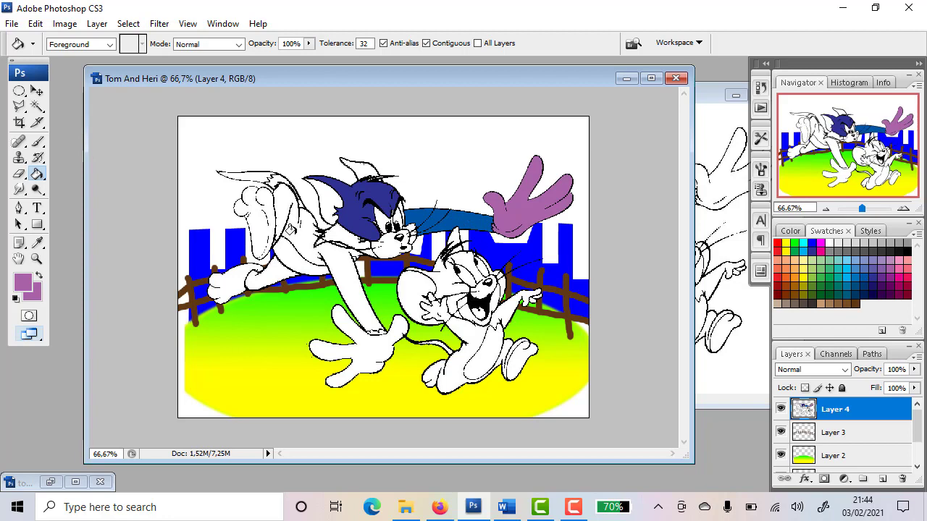
{"action": "left_click", "coordinate": [302, 243]}
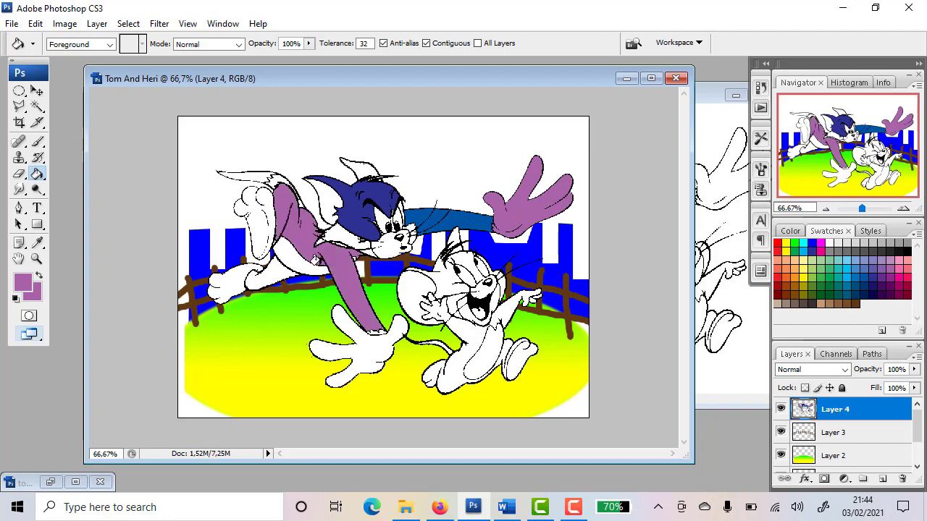
- Fill Jerry's ear dark purple, his belly blue and his body blue-violet with the Paint Bucket
{"action": "left_click", "coordinate": [887, 278]}
{"action": "left_click", "coordinate": [427, 288]}
{"action": "left_click", "coordinate": [854, 278]}
{"action": "left_click", "coordinate": [482, 346]}
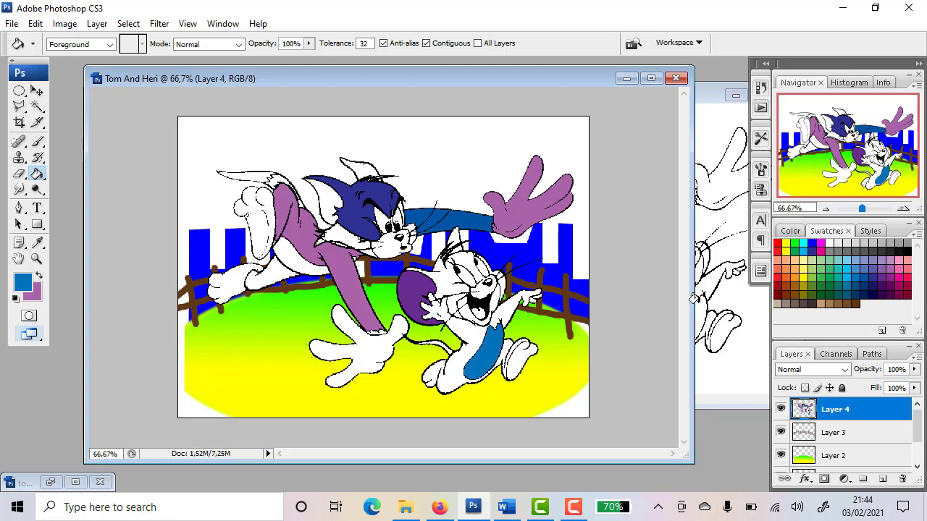
{"action": "left_click", "coordinate": [883, 265]}
{"action": "left_click", "coordinate": [469, 327]}
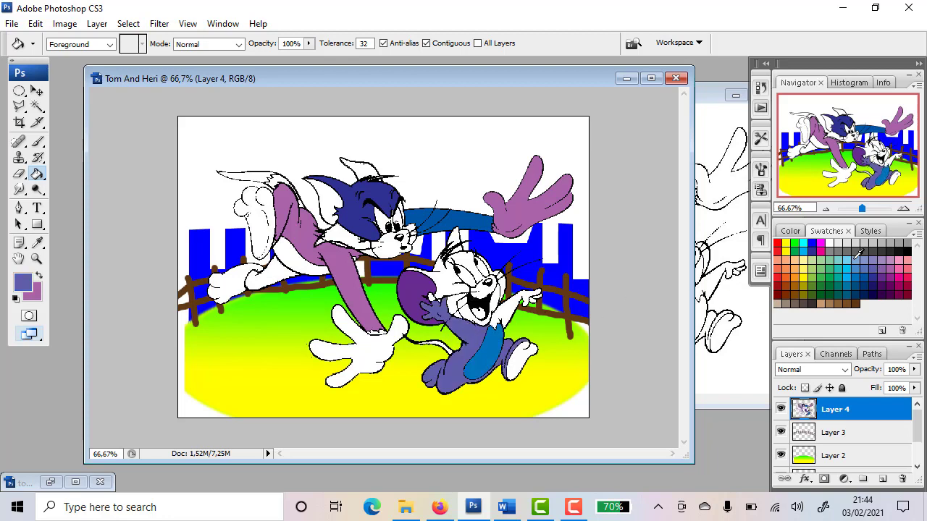
- Choose light blue, undo the fill placed on the empty background, and fill Jerry's face with it instead
{"action": "left_click", "coordinate": [861, 258]}
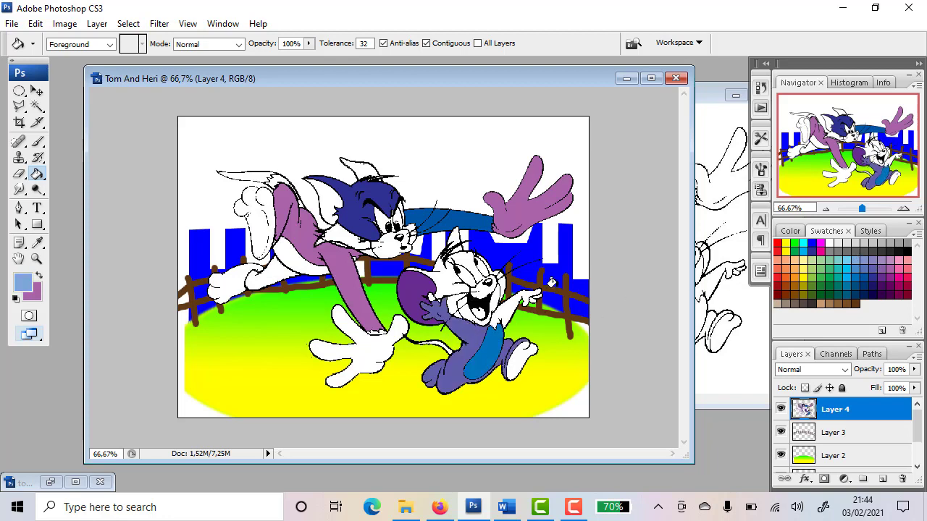
{"action": "left_click", "coordinate": [464, 150]}
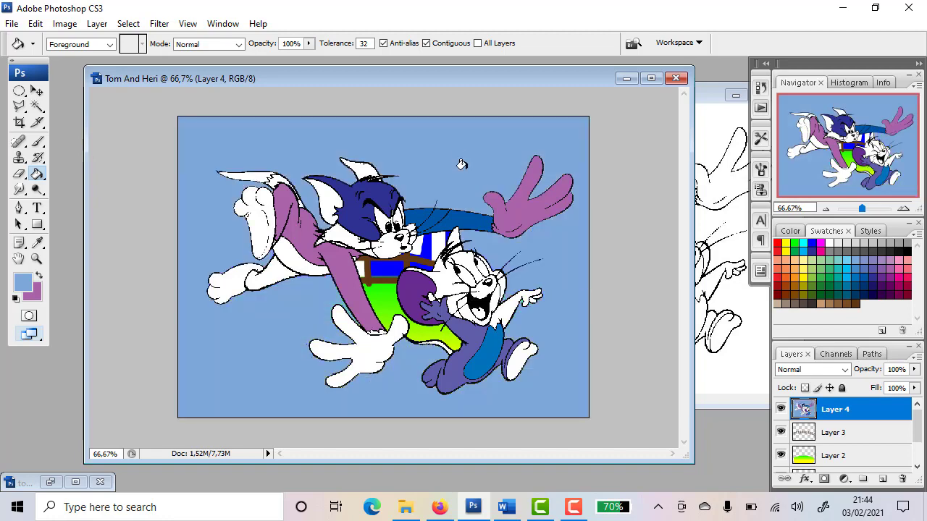
{"action": "key", "text": "ctrl+z"}
{"action": "left_click", "coordinate": [450, 281]}
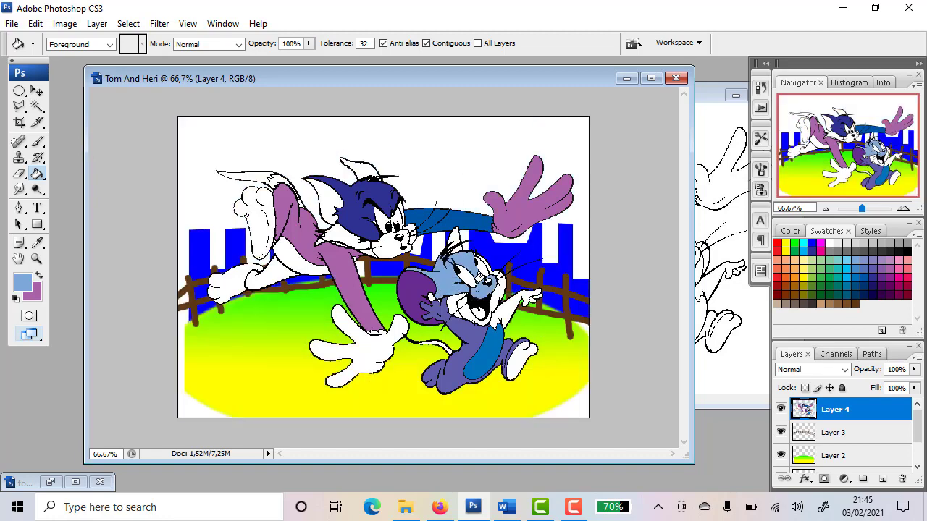
- Delete the Tom and Jerry line drawing layer, restore tom n' jerry-warna.psd and select its colored characters layer
{"action": "left_click", "coordinate": [37, 91]}
{"action": "left_click_drag", "start_coordinate": [849, 411], "coordinate": [902, 479]}
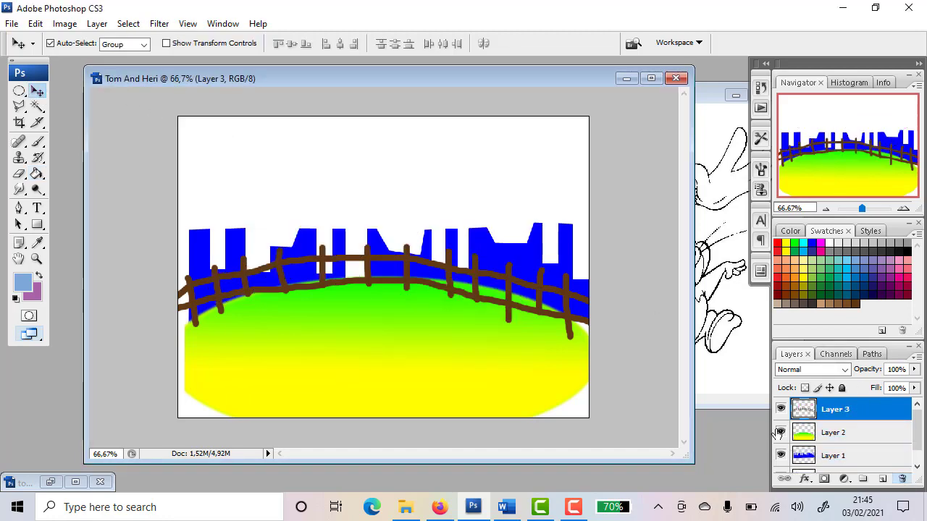
{"action": "left_click", "coordinate": [76, 482]}
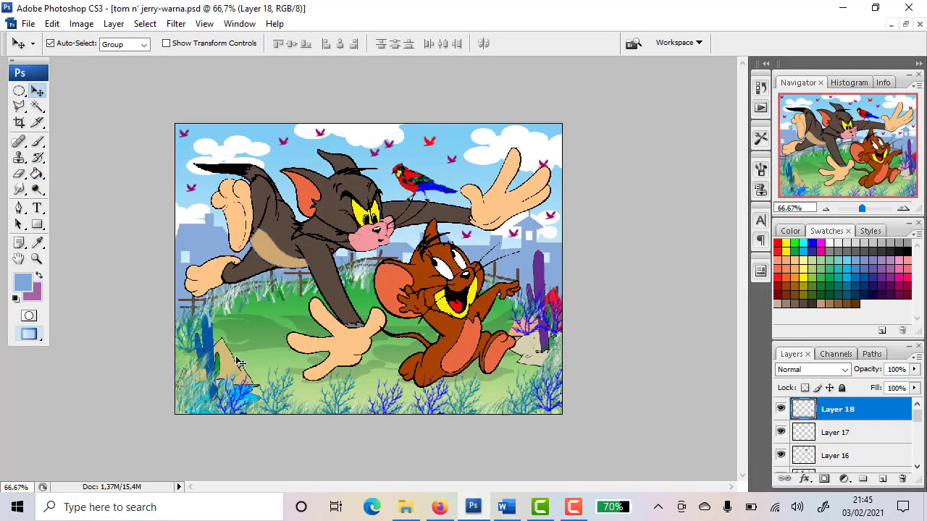
{"action": "left_click", "coordinate": [360, 226]}
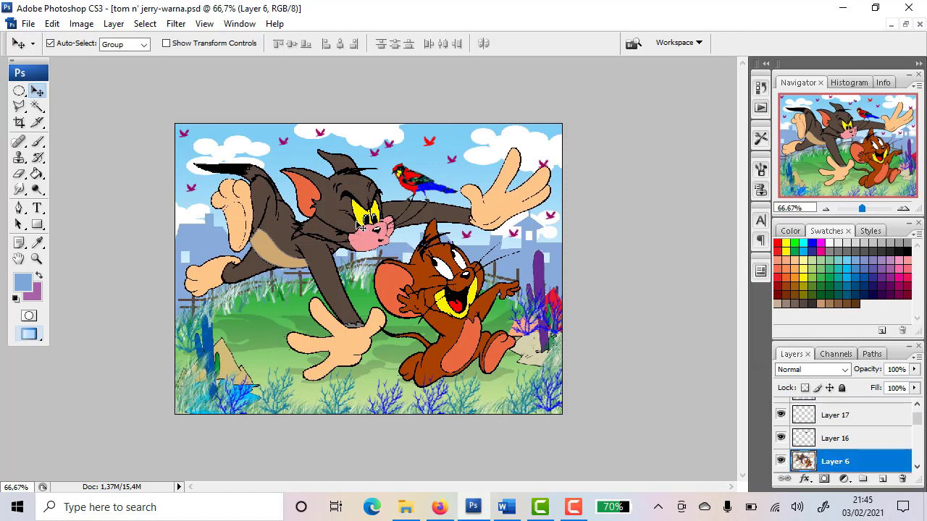
- Cascade and spread out the document windows, copy the colored Tom and Jerry into Tom And Heri, and maximize that document
{"action": "left_click", "coordinate": [240, 23]}
{"action": "mouse_move", "coordinate": [268, 37]}
{"action": "left_click", "coordinate": [382, 37]}
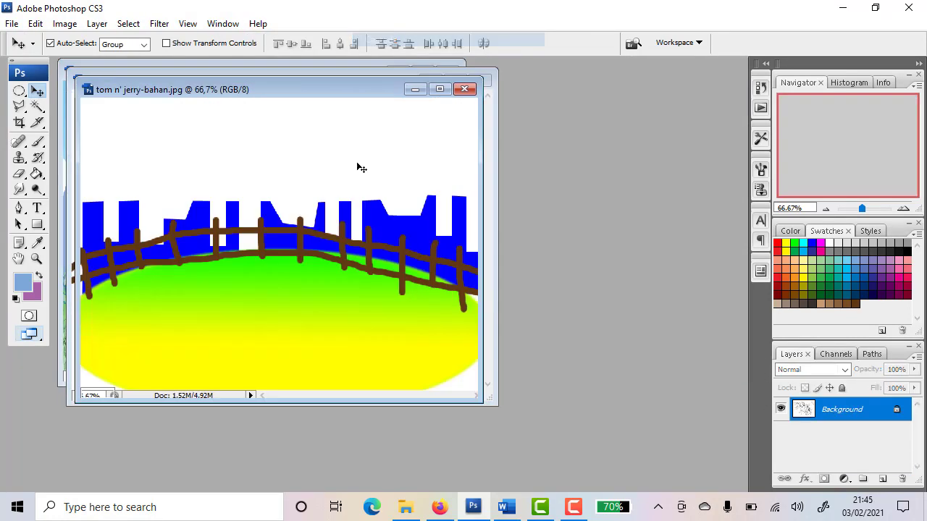
{"action": "left_click_drag", "start_coordinate": [299, 92], "coordinate": [446, 165]}
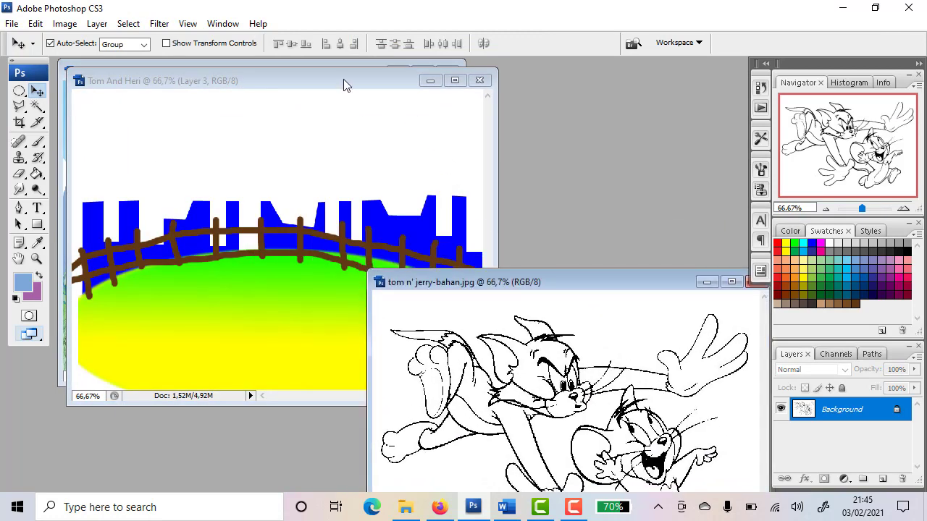
{"action": "left_click_drag", "start_coordinate": [344, 84], "coordinate": [514, 109]}
{"action": "left_click", "coordinate": [213, 176]}
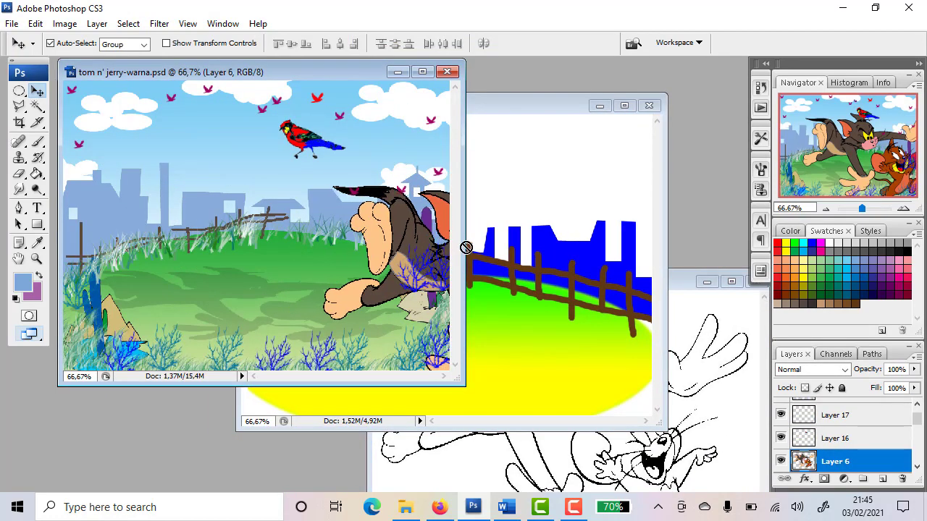
{"action": "left_click_drag", "start_coordinate": [466, 248], "coordinate": [430, 239]}
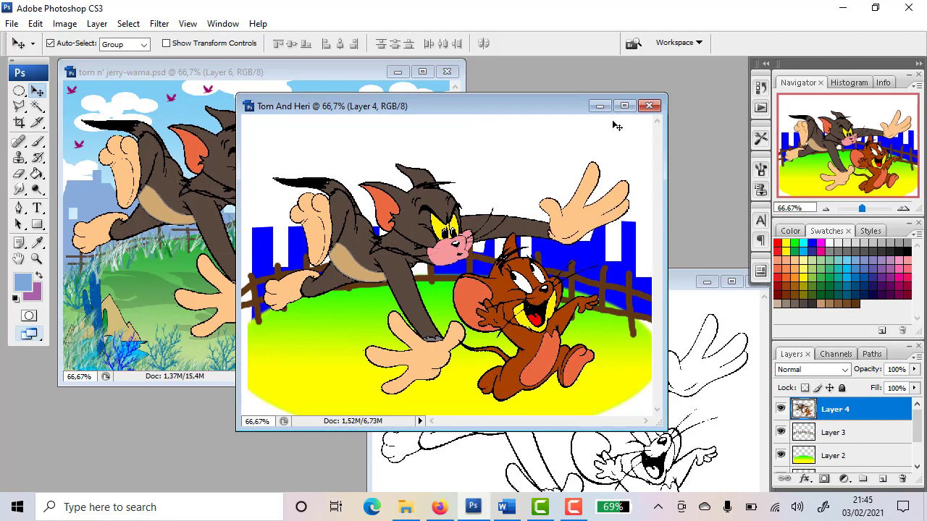
{"action": "left_click", "coordinate": [398, 72]}
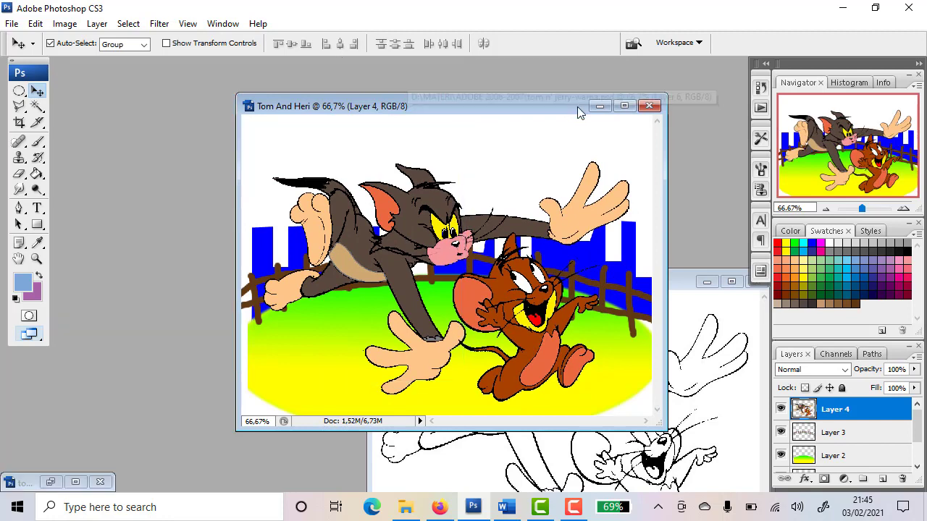
{"action": "left_click", "coordinate": [624, 106]}
- Scale the colored Tom and Jerry down with Free Transform and position them in the middle of the grassy scene
{"action": "mouse_move", "coordinate": [354, 242]}
{"action": "left_mouse_down"}
{"action": "mouse_move", "coordinate": [367, 196]}
{"action": "mouse_move", "coordinate": [362, 231]}
{"action": "left_mouse_up"}
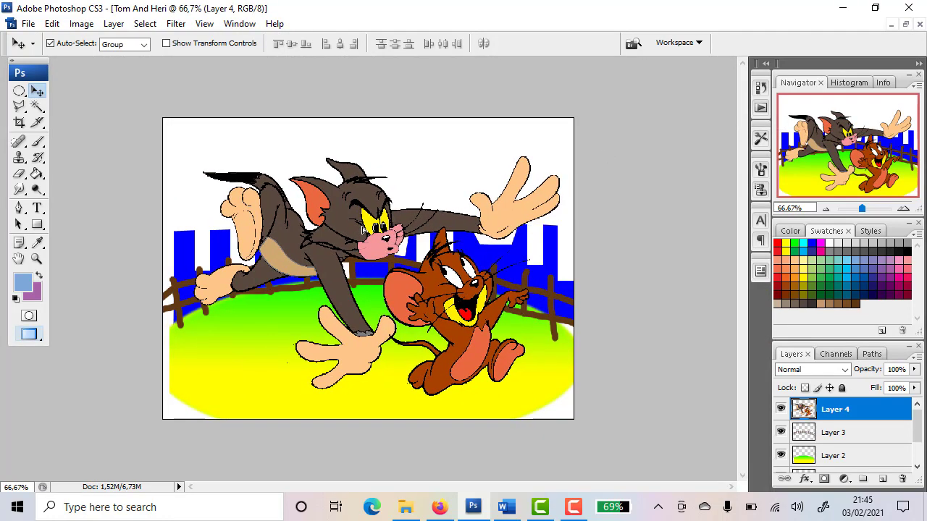
{"action": "key", "text": "ctrl+t"}
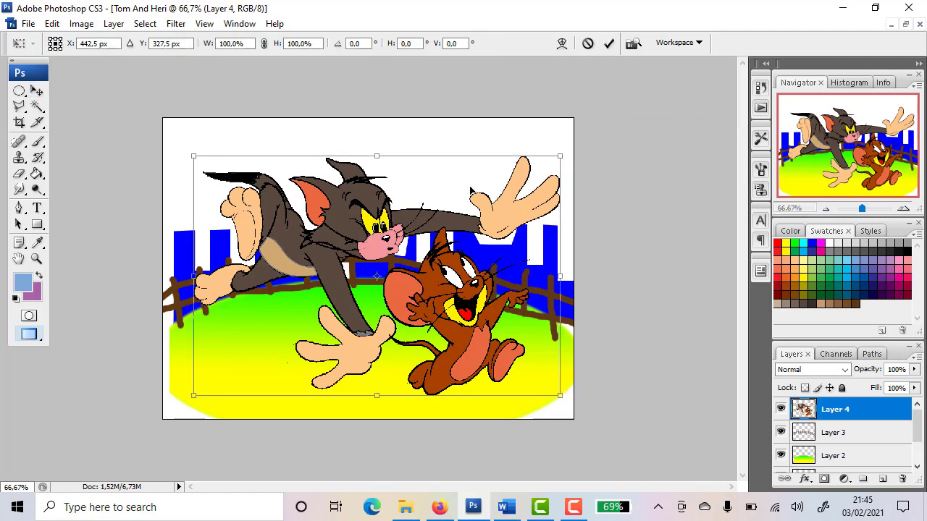
{"action": "left_click_drag", "start_coordinate": [559, 157], "coordinate": [497, 196]}
{"action": "left_click_drag", "start_coordinate": [449, 257], "coordinate": [460, 245]}
{"action": "key", "text": "Return"}
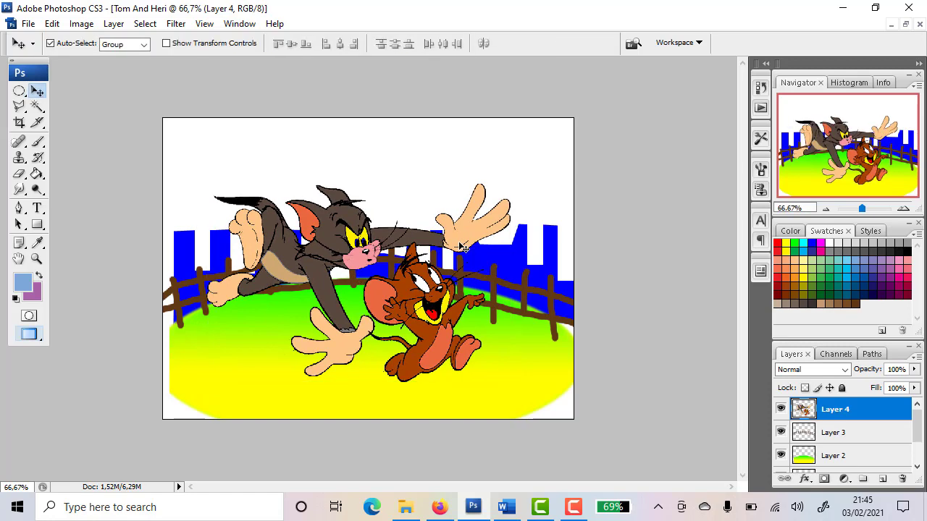
- Check the reference picture in Word, return to Photoshop and open the cactus landscape LANDS002.jpg
{"action": "left_click", "coordinate": [511, 506]}
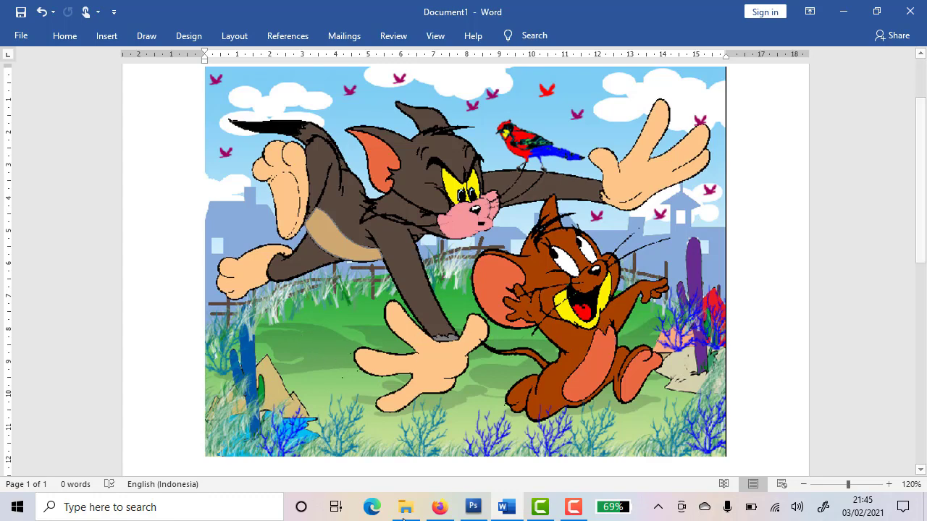
{"action": "left_click", "coordinate": [475, 509]}
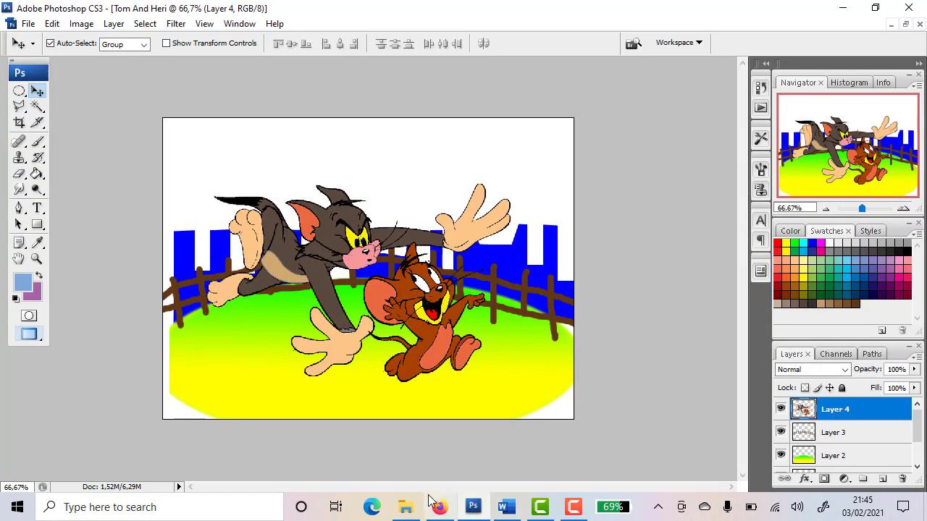
{"action": "left_click", "coordinate": [26, 27]}
{"action": "left_click", "coordinate": [37, 54]}
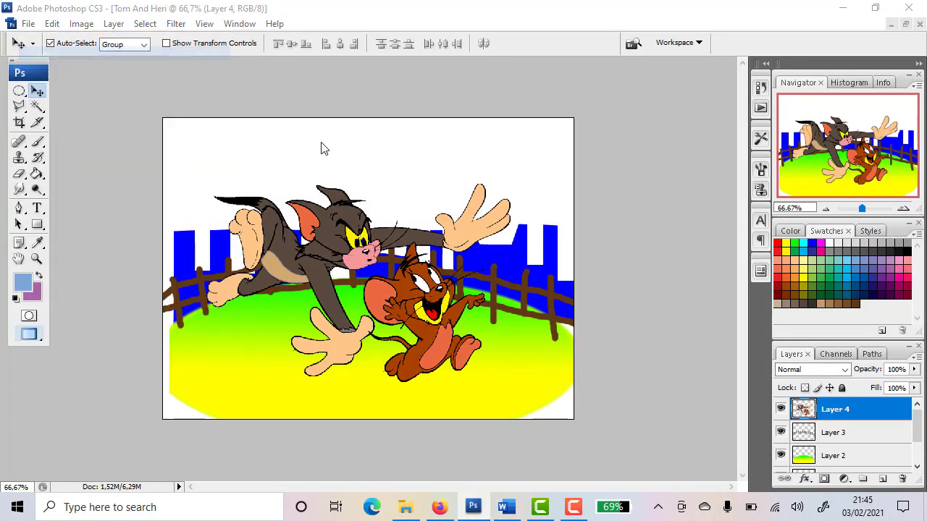
{"action": "left_click_drag", "start_coordinate": [691, 134], "coordinate": [693, 201]}
{"action": "double_click", "coordinate": [492, 194]}
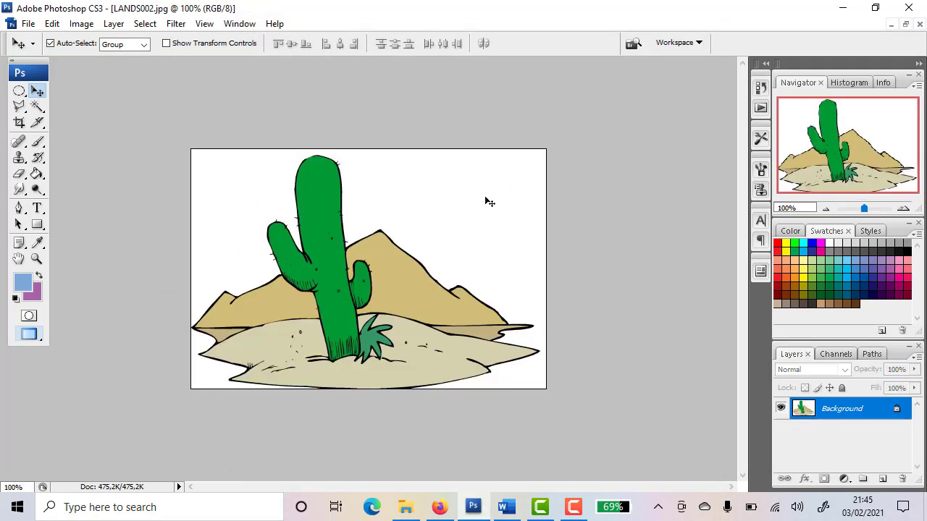
- Cascade the document windows, move them apart and close tom n' jerry-bahan.jpg
{"action": "left_click", "coordinate": [239, 23]}
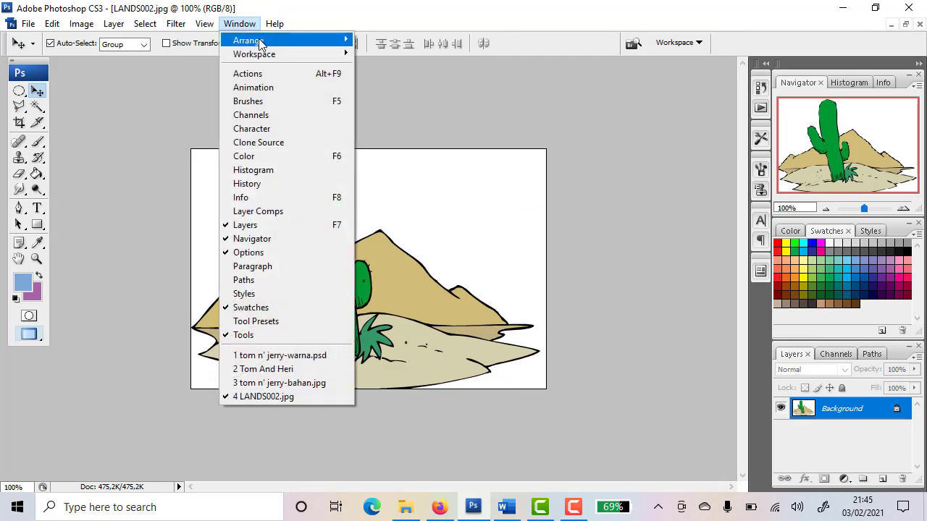
{"action": "mouse_move", "coordinate": [276, 39]}
{"action": "left_click", "coordinate": [382, 40]}
{"action": "left_click_drag", "start_coordinate": [276, 99], "coordinate": [618, 181]}
{"action": "left_click_drag", "start_coordinate": [336, 92], "coordinate": [276, 154]}
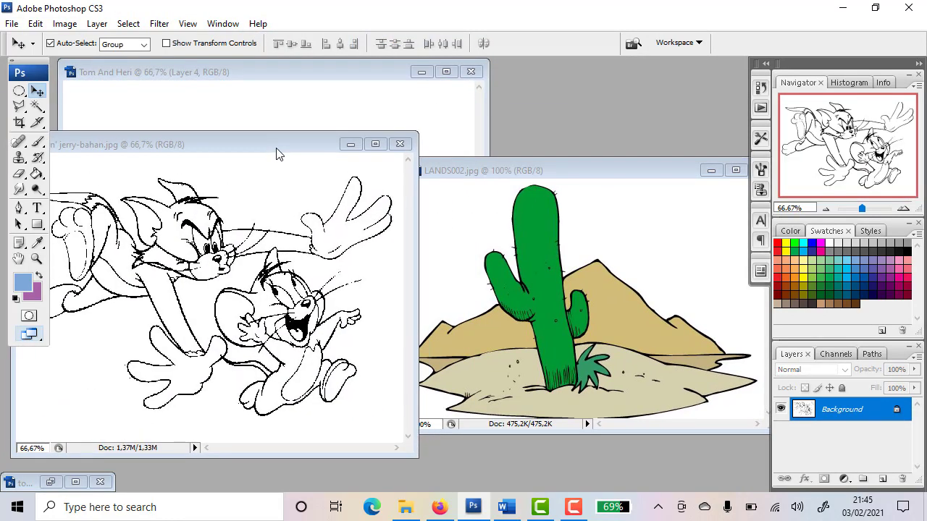
{"action": "left_click", "coordinate": [399, 144]}
- Copy the cactus landscape into the Tom And Heri document, maximize it and nudge the landscape slightly up and to the left
{"action": "left_click_drag", "start_coordinate": [542, 168], "coordinate": [569, 146]}
{"action": "left_click_drag", "start_coordinate": [549, 277], "coordinate": [269, 277]}
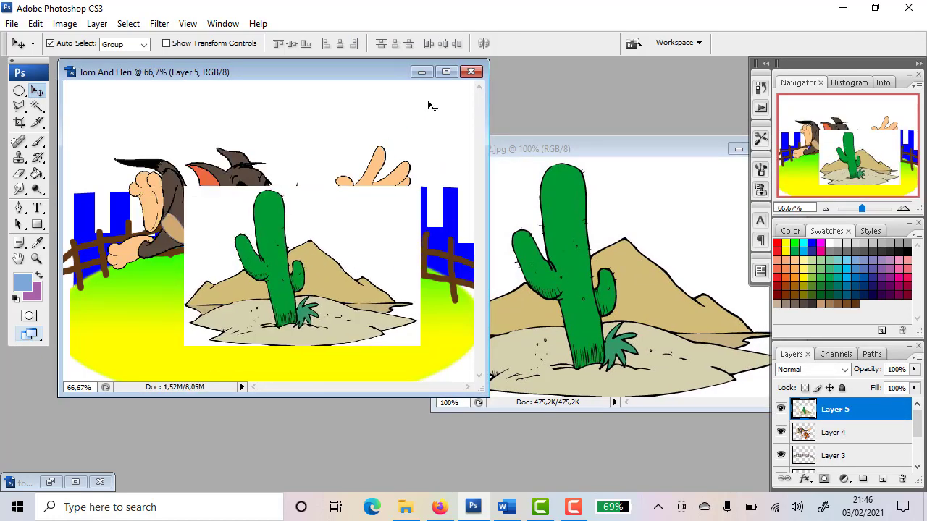
{"action": "left_click", "coordinate": [446, 71]}
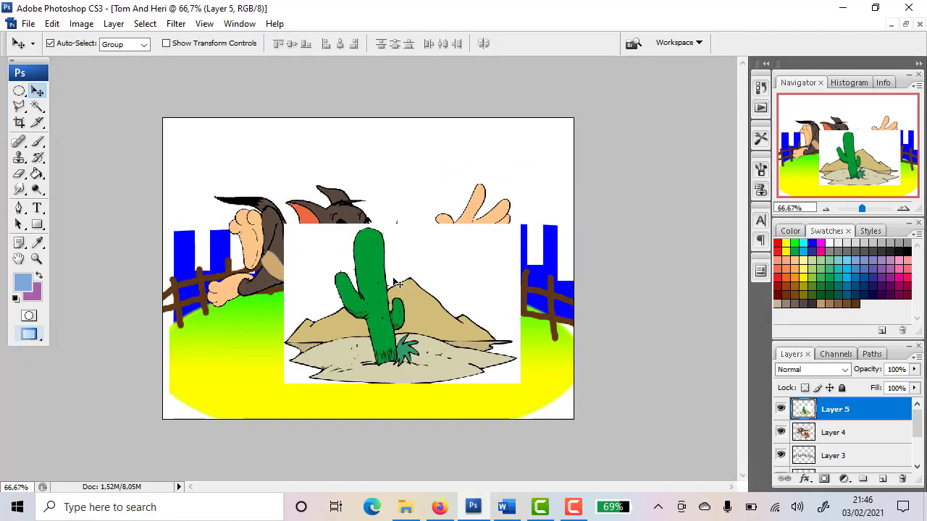
{"action": "left_click_drag", "start_coordinate": [383, 283], "coordinate": [373, 263]}
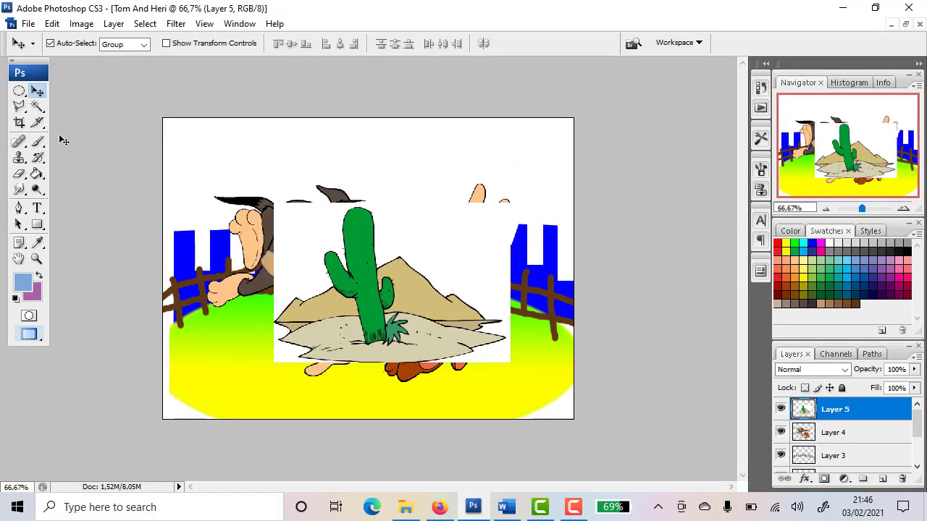
- Delete the white background around the cactus landscape, including the remaining lower-left patch, with the Magic Wand and deselect
{"action": "left_click", "coordinate": [37, 107]}
{"action": "left_click", "coordinate": [486, 258]}
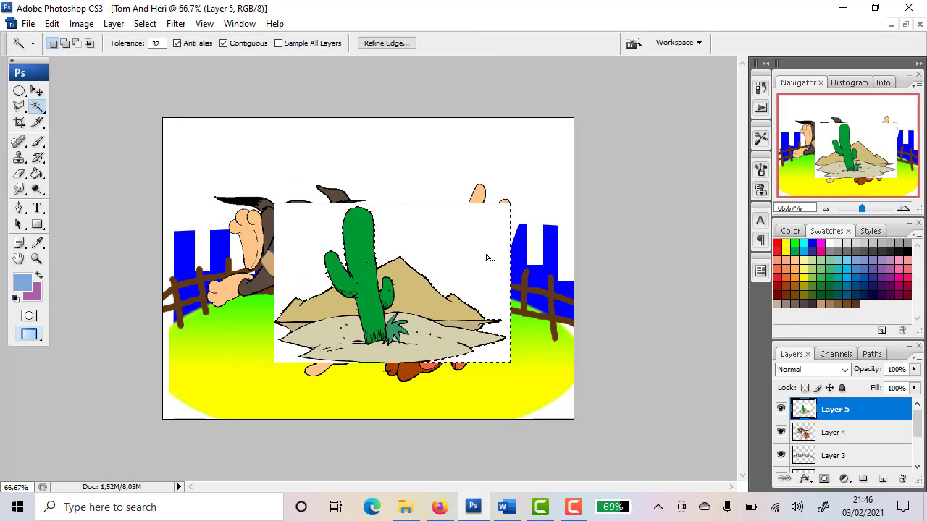
{"action": "key", "text": "Delete"}
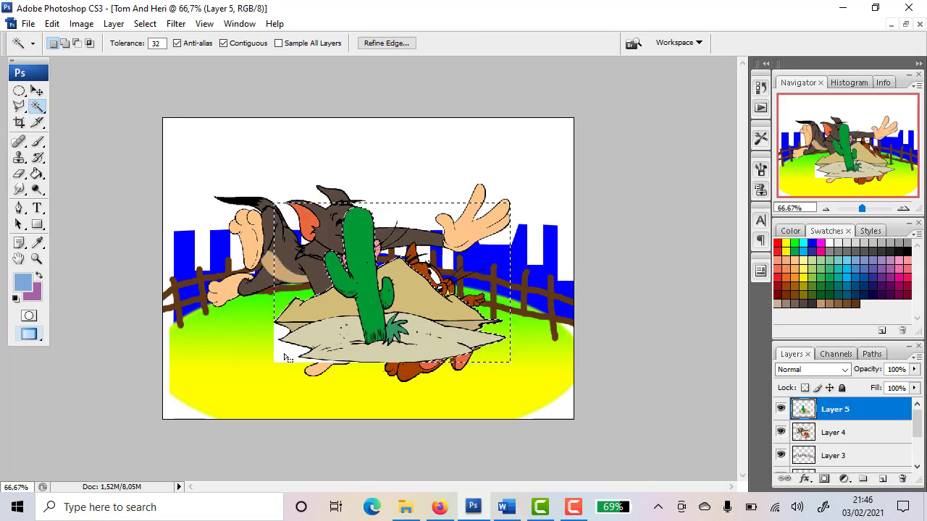
{"action": "left_click", "coordinate": [289, 353]}
{"action": "key", "text": "Delete"}
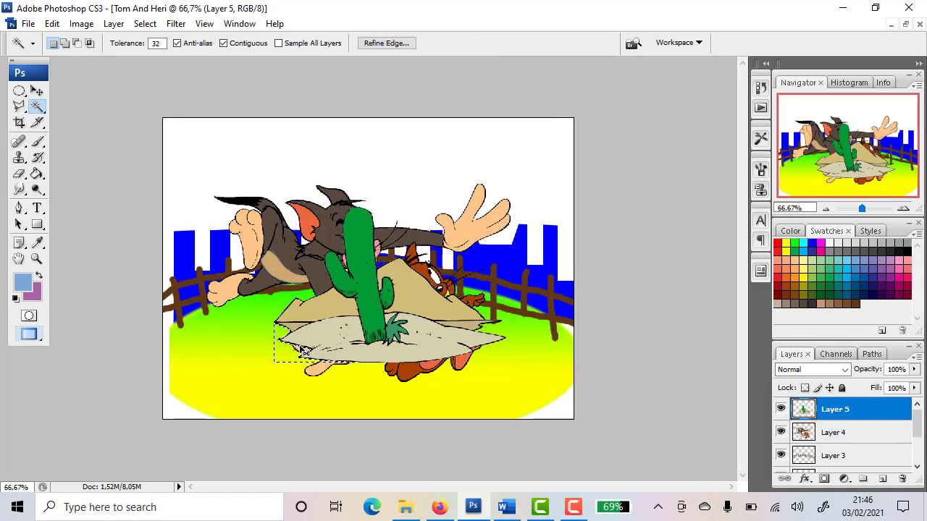
{"action": "key", "text": "ctrl+d"}
- Scale the cactus landscape to 28.8% width and 73.5% height and place it at the right edge of the lawn
{"action": "key", "text": "ctrl+t"}
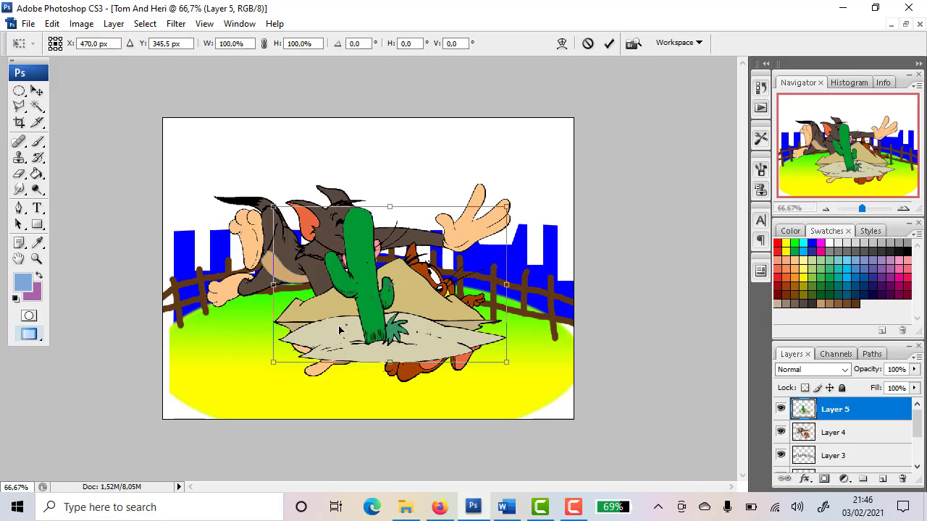
{"action": "left_click_drag", "start_coordinate": [508, 286], "coordinate": [580, 330]}
{"action": "left_click_drag", "start_coordinate": [606, 227], "coordinate": [557, 268]}
{"action": "left_click_drag", "start_coordinate": [539, 298], "coordinate": [558, 285]}
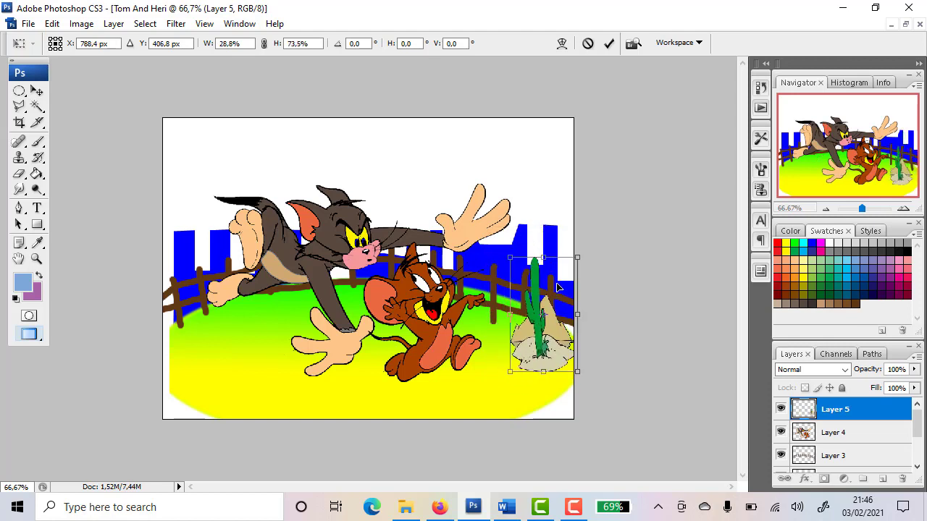
{"action": "key", "text": "Return"}
{"action": "key", "text": "w"}
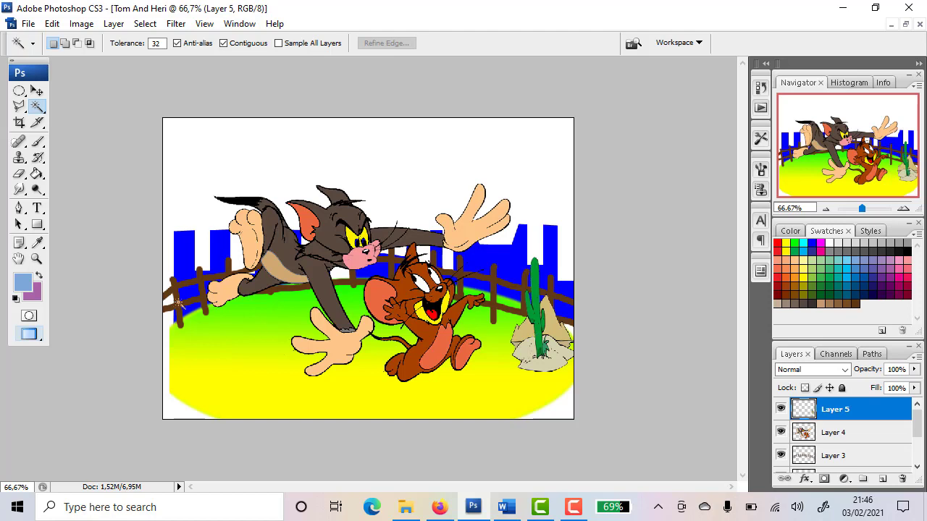
- Hide and reshow the cactus landscape layer to check it, and nudge the landscape slightly to the right
{"action": "left_click", "coordinate": [36, 90]}
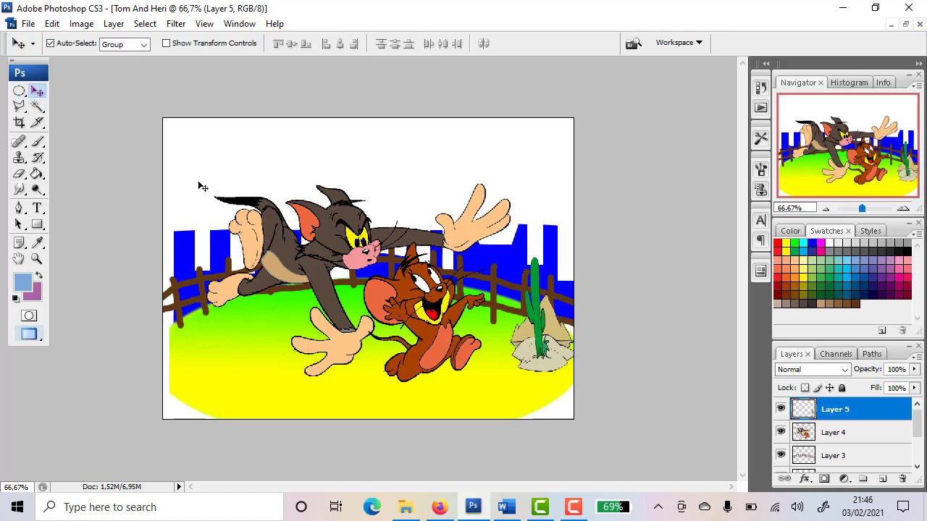
{"action": "left_click", "coordinate": [780, 410]}
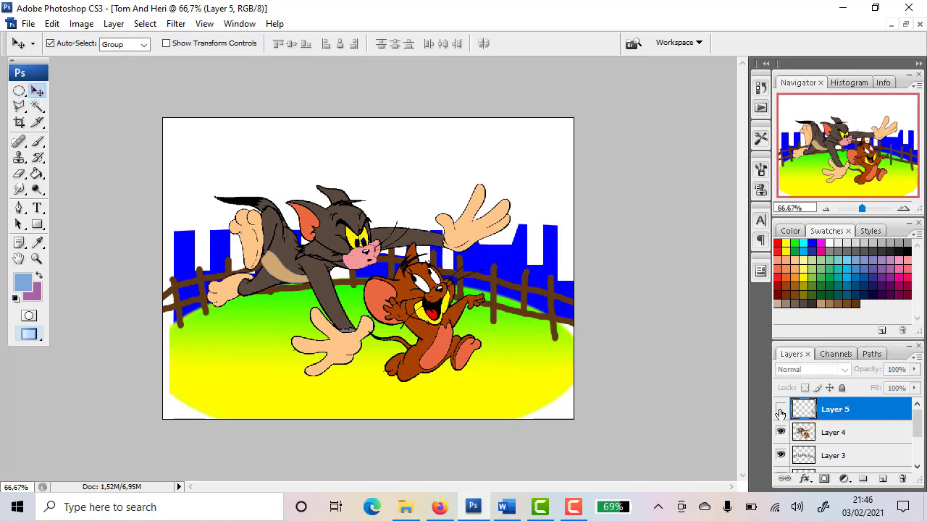
{"action": "left_click", "coordinate": [780, 410]}
{"action": "left_click_drag", "start_coordinate": [539, 333], "coordinate": [558, 333]}
- Duplicate Layer 5 as Layer 5 copy and move the cactus copy to the left edge of the scene
{"action": "right_click", "coordinate": [828, 411]}
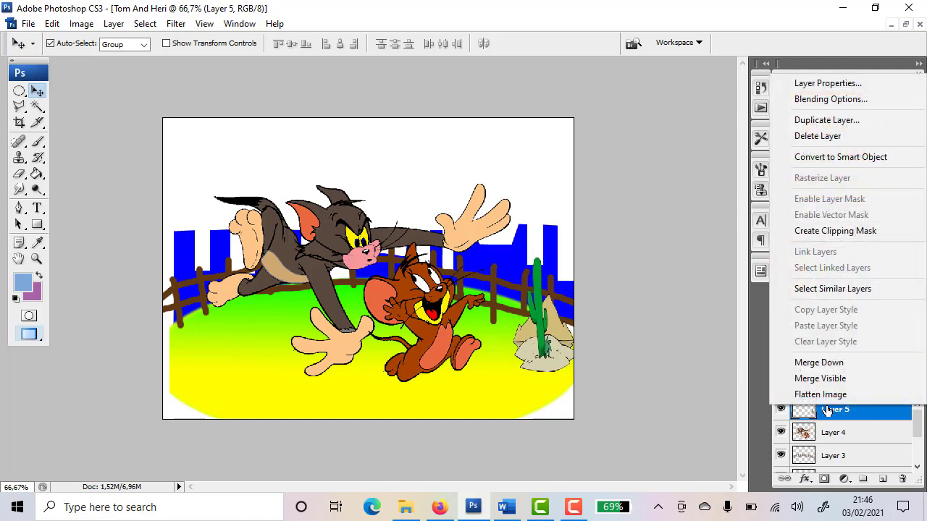
{"action": "left_click", "coordinate": [827, 121]}
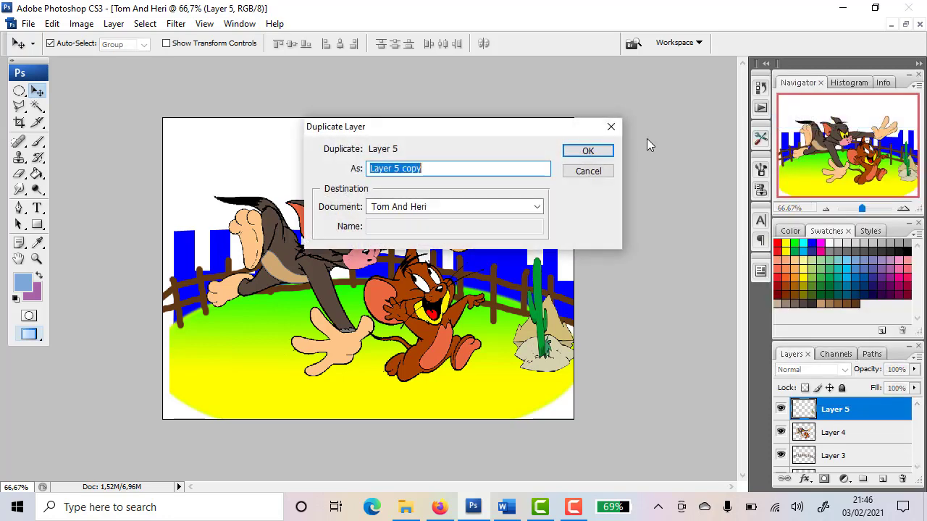
{"action": "left_click", "coordinate": [590, 151]}
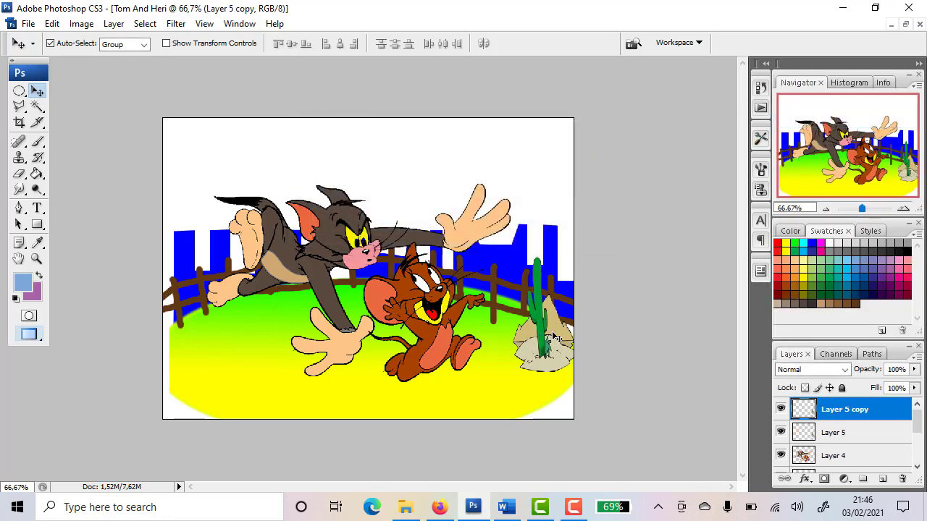
{"action": "left_click_drag", "start_coordinate": [547, 332], "coordinate": [181, 342]}
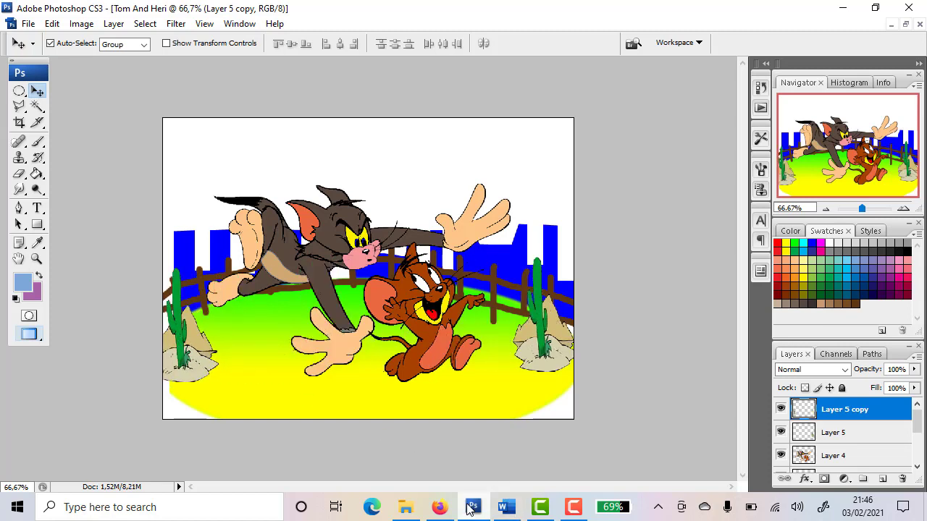
- Check the reference in Word, return to Photoshop, add a new layer and choose the 112 px grass brush
{"action": "left_click", "coordinate": [506, 508]}
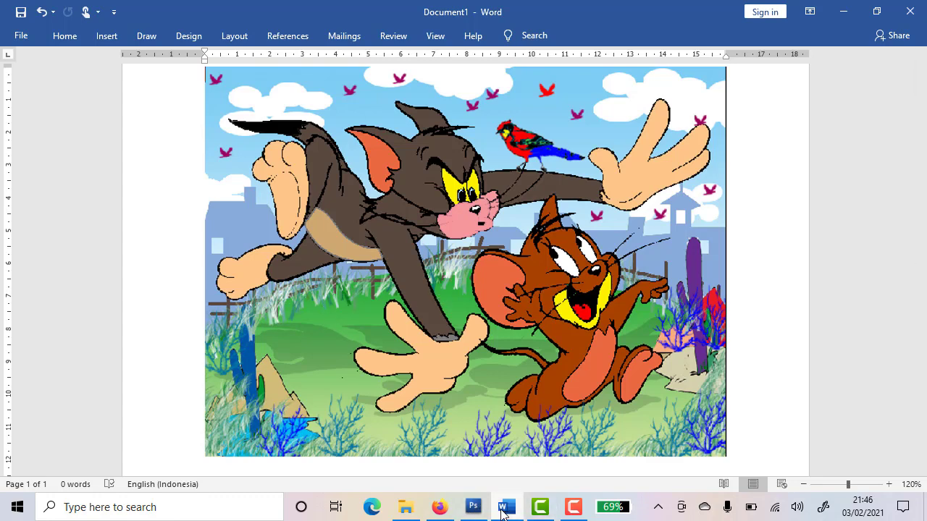
{"action": "left_click", "coordinate": [473, 507]}
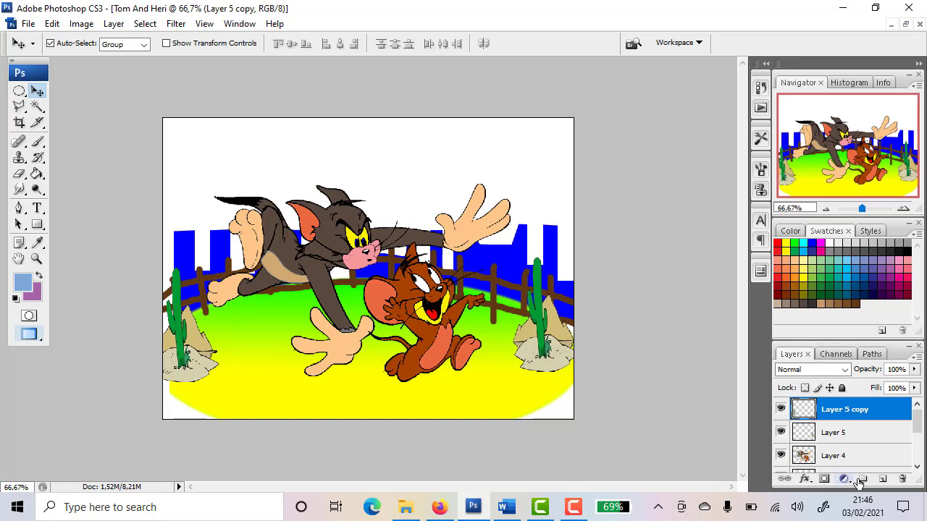
{"action": "left_click", "coordinate": [882, 479]}
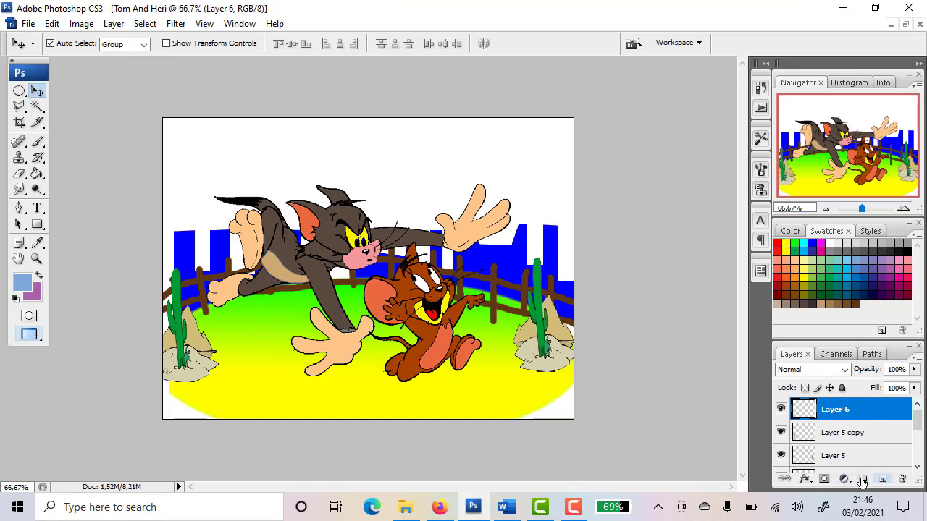
{"action": "left_click", "coordinate": [37, 141]}
{"action": "left_click", "coordinate": [95, 44]}
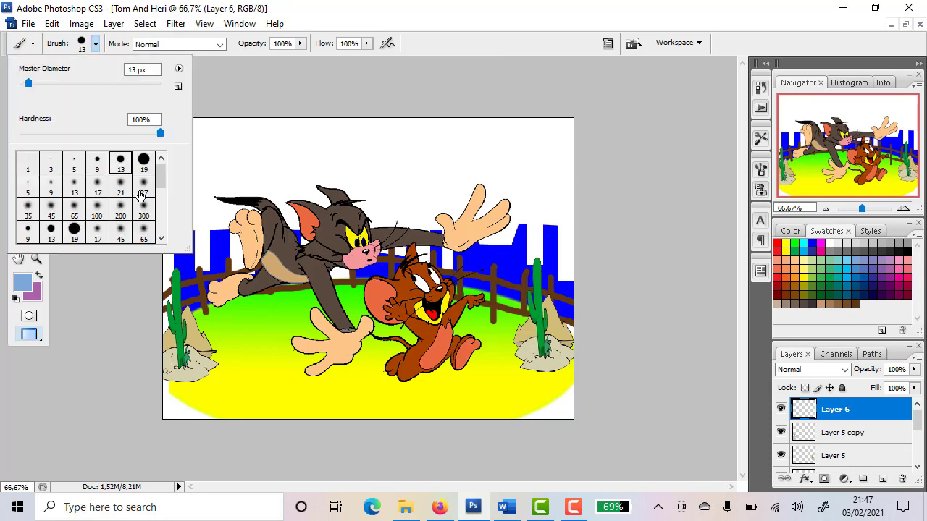
{"action": "left_click_drag", "start_coordinate": [160, 175], "coordinate": [162, 211]}
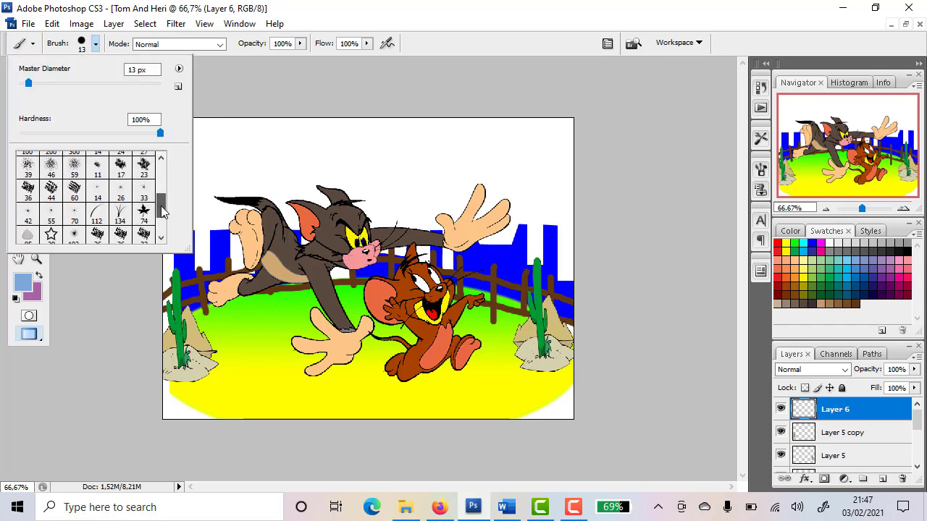
{"action": "left_click", "coordinate": [96, 209]}
{"action": "left_click", "coordinate": [349, 3]}
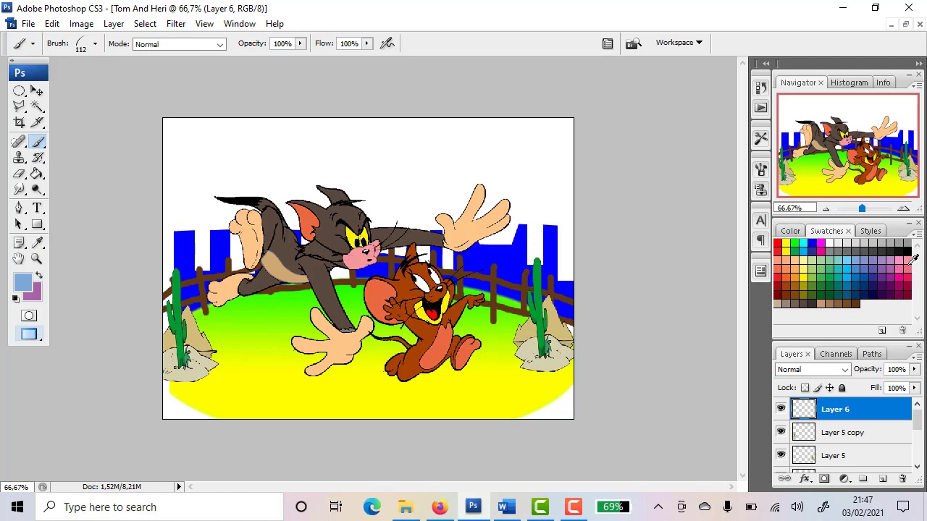
- Paint grass along the fence, the sides and the picture's lower edge using blue foreground and light pink background colors
{"action": "left_click", "coordinate": [908, 264]}
{"action": "left_click", "coordinate": [38, 276]}
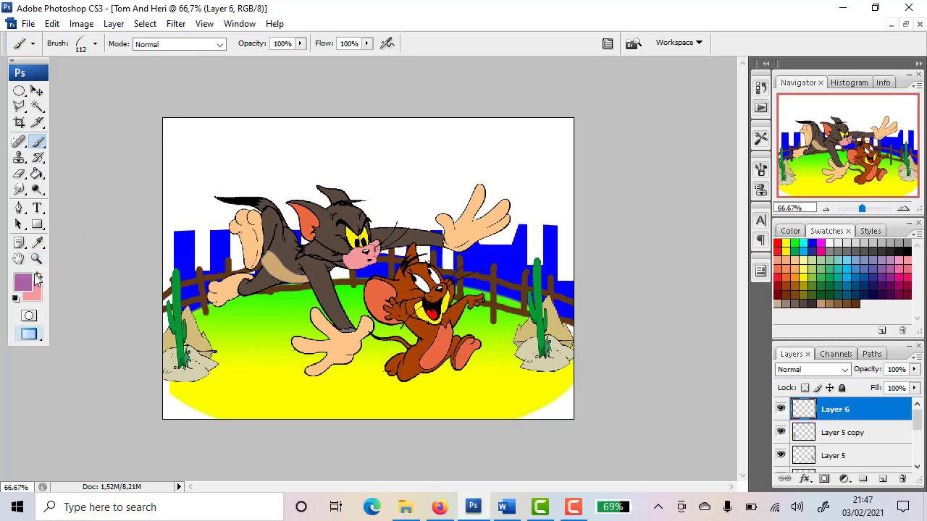
{"action": "left_click", "coordinate": [813, 244]}
{"action": "mouse_move", "coordinate": [210, 297]}
{"action": "left_mouse_down"}
{"action": "mouse_move", "coordinate": [326, 290]}
{"action": "mouse_move", "coordinate": [339, 304]}
{"action": "mouse_move", "coordinate": [428, 288]}
{"action": "mouse_move", "coordinate": [554, 318]}
{"action": "mouse_move", "coordinate": [576, 384]}
{"action": "mouse_move", "coordinate": [539, 406]}
{"action": "mouse_move", "coordinate": [159, 410]}
{"action": "mouse_move", "coordinate": [181, 416]}
{"action": "mouse_move", "coordinate": [170, 351]}
{"action": "left_mouse_up"}
{"action": "left_click_drag", "start_coordinate": [536, 377], "coordinate": [513, 420]}
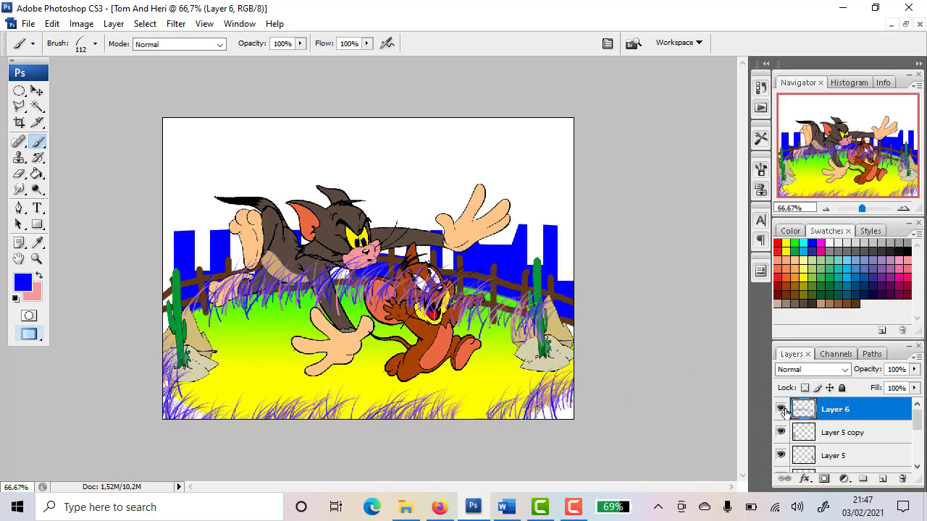
- Move the painted grass layer between Layer 4 and Layer 3, behind the characters and cacti
{"action": "left_click_drag", "start_coordinate": [916, 418], "coordinate": [915, 419]}
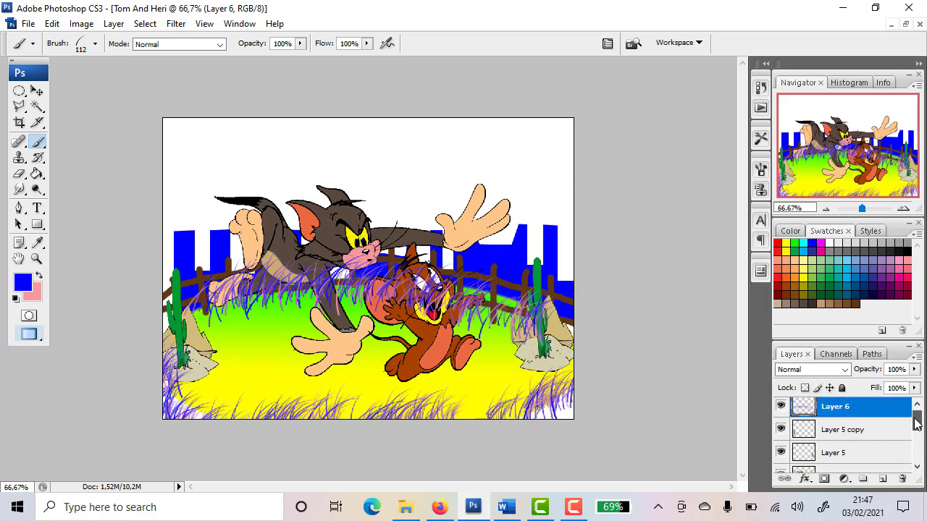
{"action": "mouse_move", "coordinate": [861, 410]}
{"action": "left_mouse_down"}
{"action": "mouse_move", "coordinate": [861, 440]}
{"action": "mouse_move", "coordinate": [871, 441]}
{"action": "mouse_move", "coordinate": [861, 429]}
{"action": "mouse_move", "coordinate": [859, 439]}
{"action": "left_mouse_up"}
{"action": "left_click", "coordinate": [920, 430]}
{"action": "left_click", "coordinate": [918, 438]}
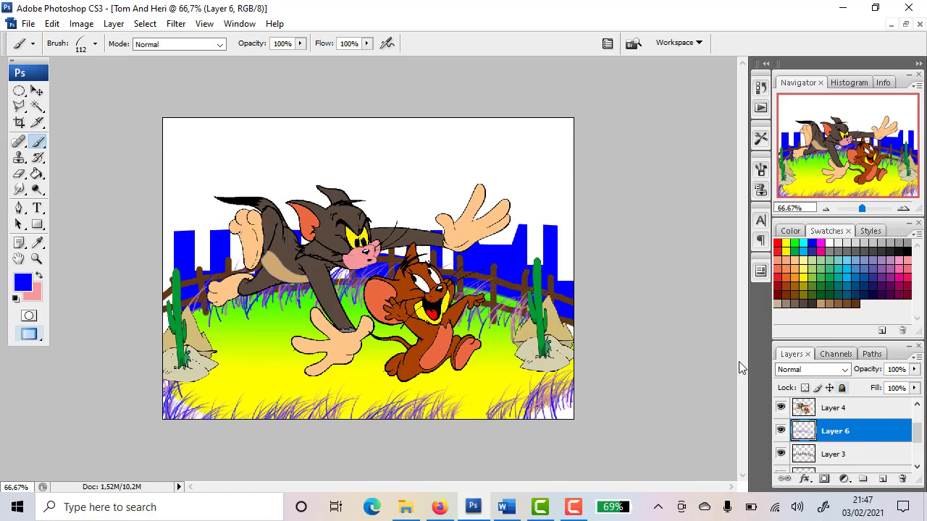
- Check the reference picture in Word, return to Photoshop and open batang.jpg and BURUNG.jpg from the GBR BAHAN folder
{"action": "left_click", "coordinate": [506, 507]}
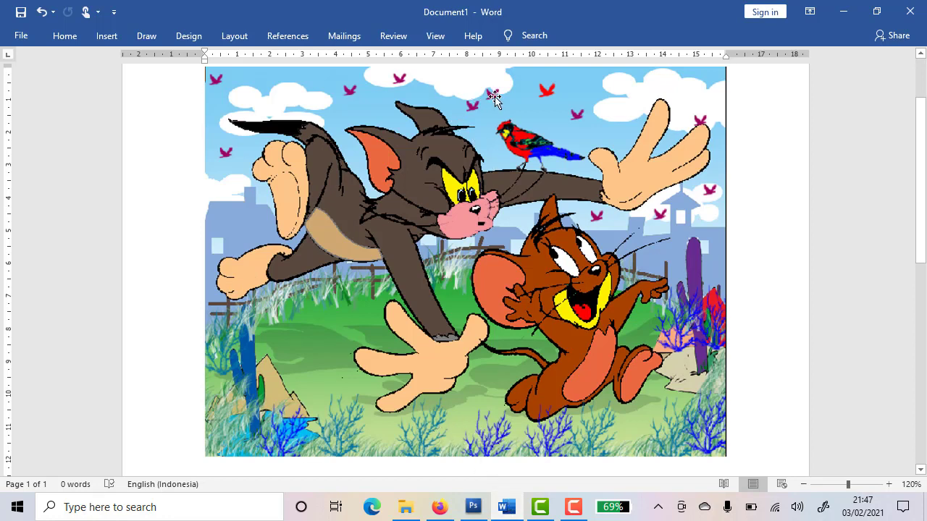
{"action": "left_click", "coordinate": [473, 507]}
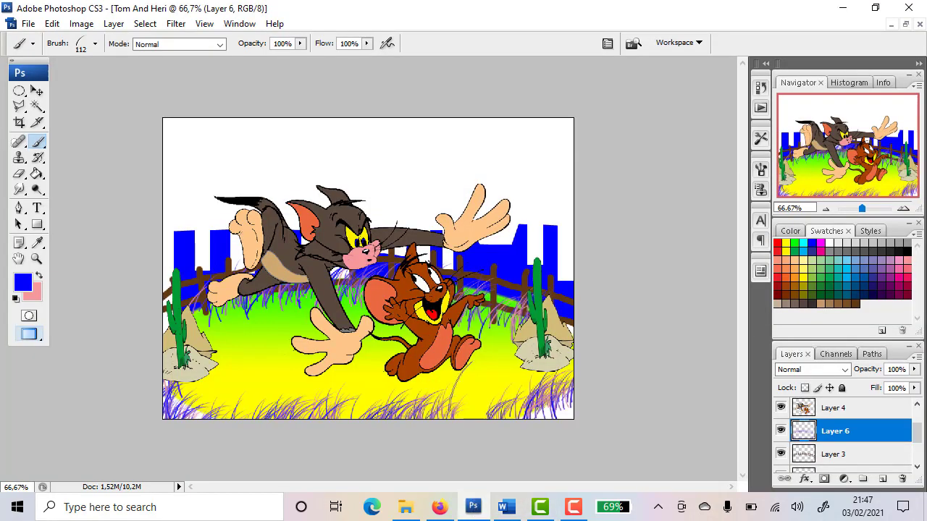
{"action": "left_click", "coordinate": [29, 24]}
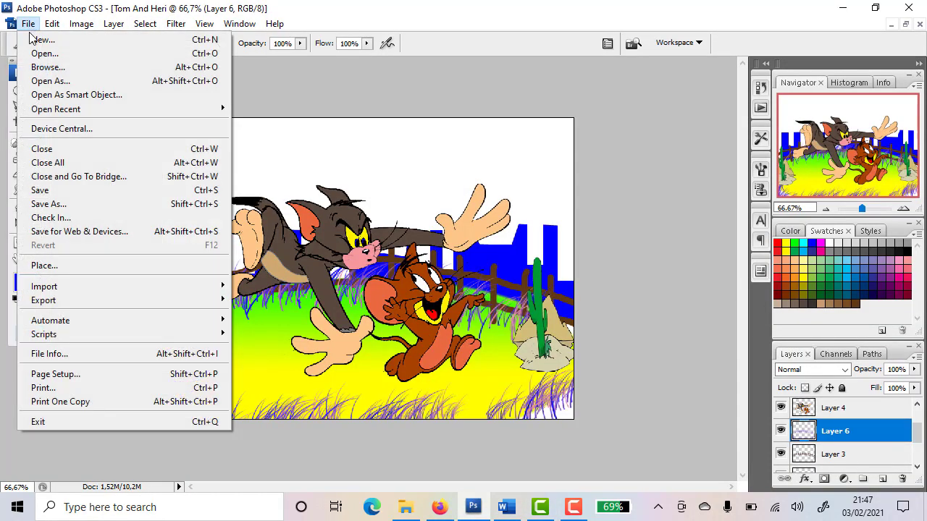
{"action": "left_click", "coordinate": [40, 54]}
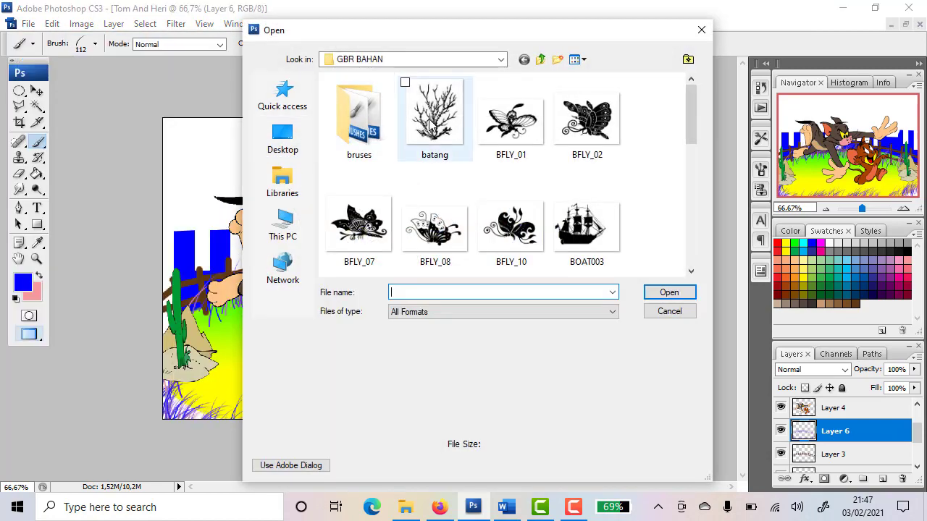
{"action": "double_click", "coordinate": [431, 124]}
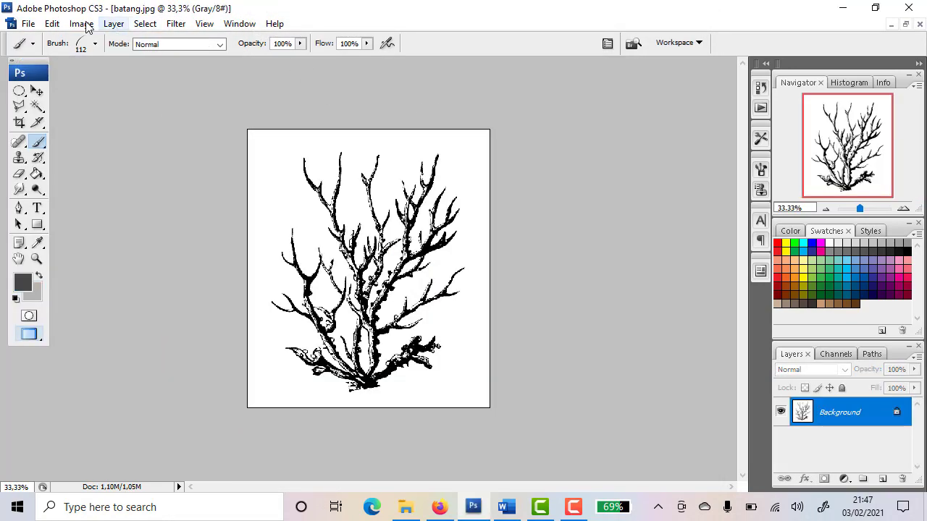
{"action": "left_click", "coordinate": [29, 24]}
{"action": "left_click", "coordinate": [57, 55]}
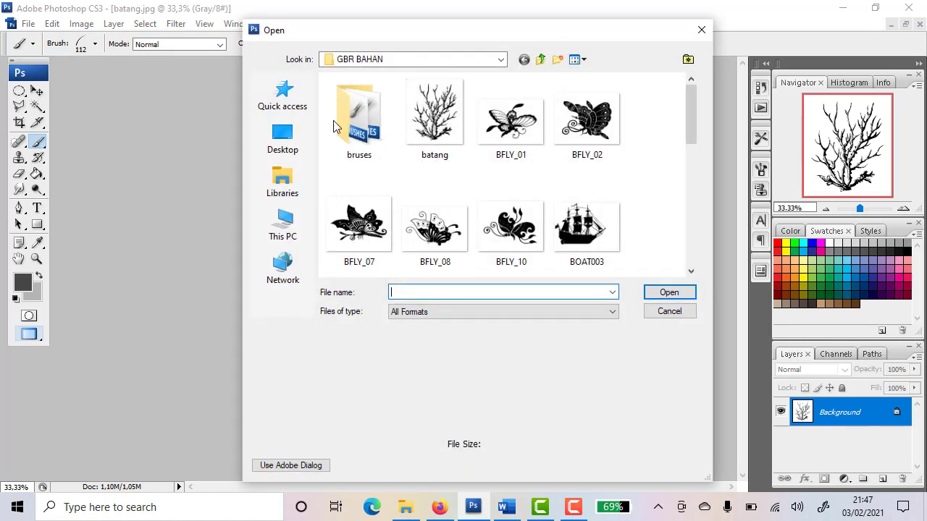
{"action": "scroll", "coordinate": [692, 169], "scroll_direction": "down", "scroll_amount": 5}
{"action": "double_click", "coordinate": [435, 168]}
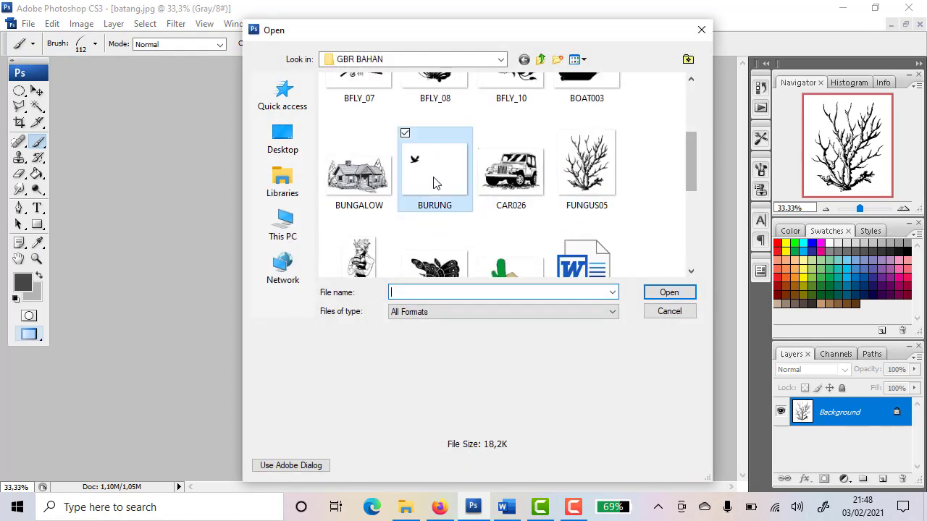
- Cascade the document windows, close LANDS002.jpg and spread the BURUNG.jpg and batang.jpg windows apart beside Tom And Heri
{"action": "left_click", "coordinate": [239, 23]}
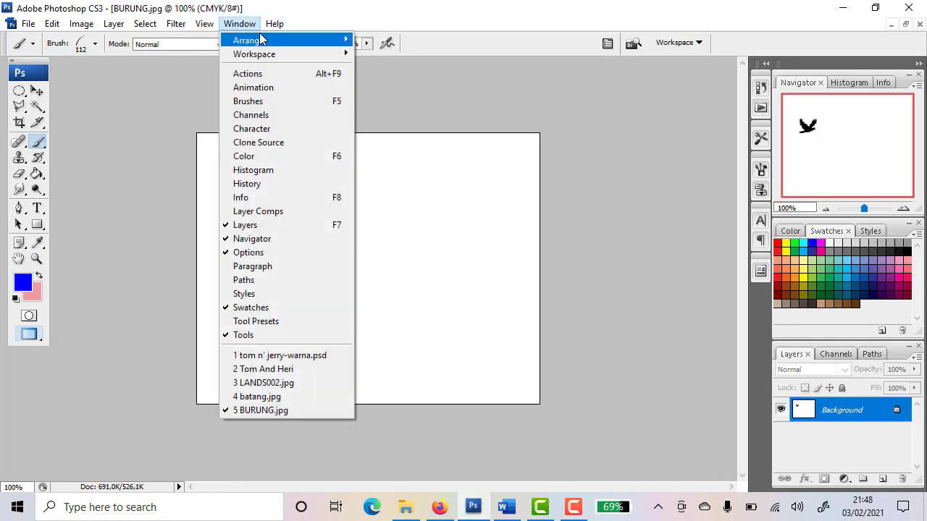
{"action": "mouse_move", "coordinate": [261, 40]}
{"action": "left_click", "coordinate": [381, 40]}
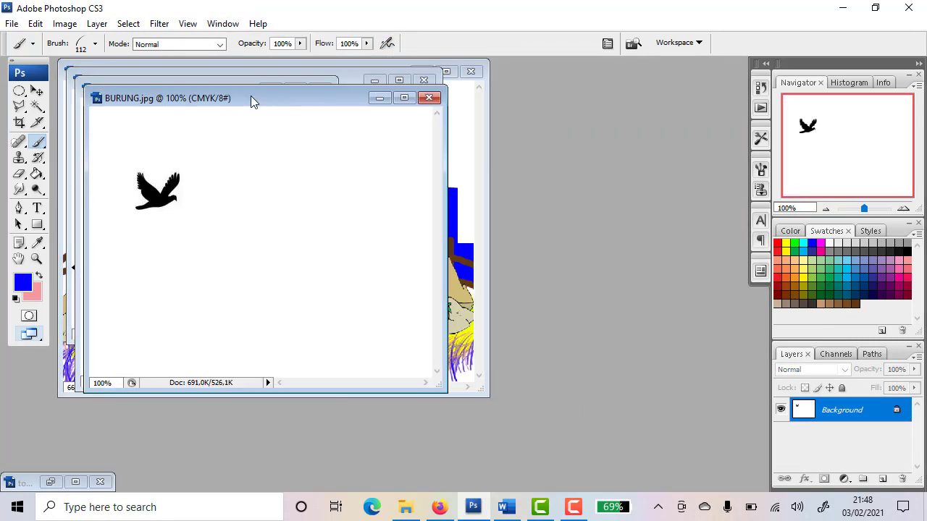
{"action": "left_click_drag", "start_coordinate": [253, 99], "coordinate": [567, 102]}
{"action": "left_click_drag", "start_coordinate": [223, 89], "coordinate": [550, 178]}
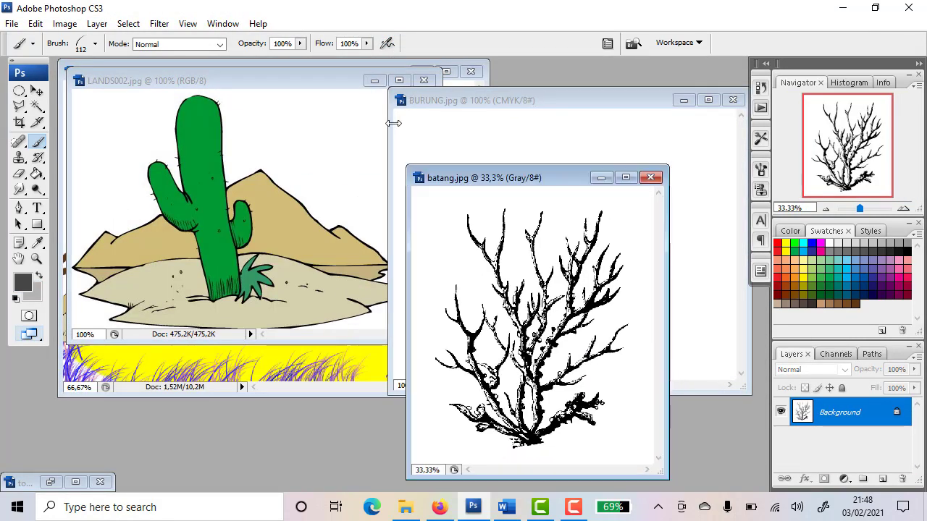
{"action": "left_click_drag", "start_coordinate": [330, 83], "coordinate": [283, 120]}
{"action": "left_click", "coordinate": [346, 118]}
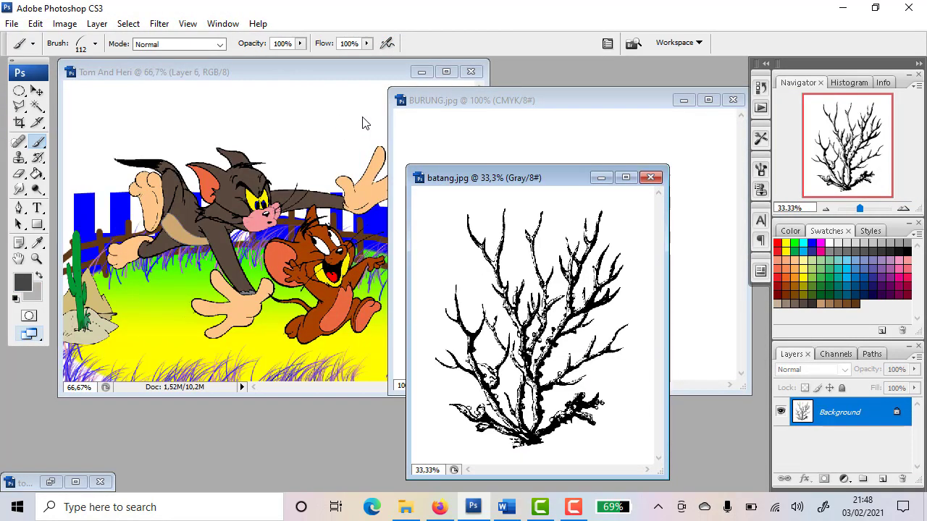
{"action": "left_click_drag", "start_coordinate": [517, 101], "coordinate": [569, 108]}
{"action": "left_click_drag", "start_coordinate": [424, 187], "coordinate": [273, 272]}
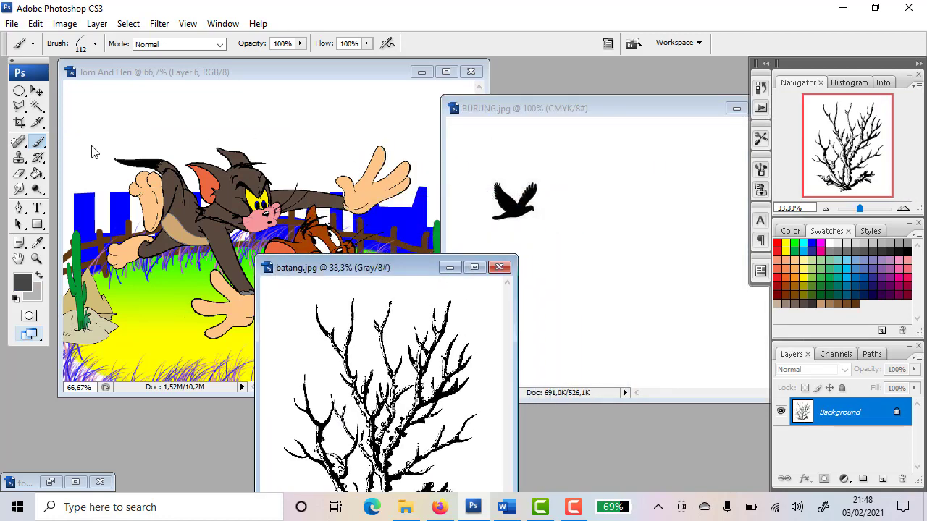
- Look through the remaining brush presets and bring the BURUNG.jpg window to the front, closer to Tom And Heri
{"action": "left_click", "coordinate": [94, 45]}
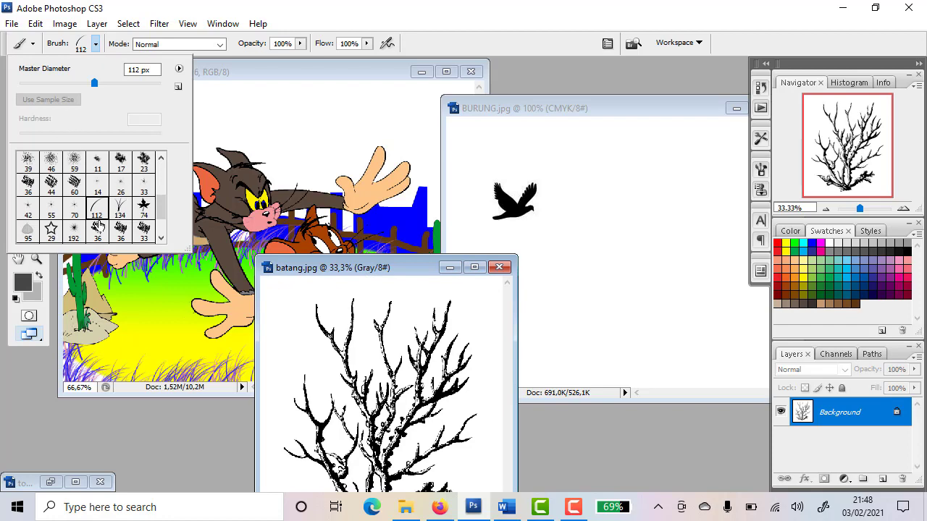
{"action": "left_click_drag", "start_coordinate": [164, 206], "coordinate": [166, 231]}
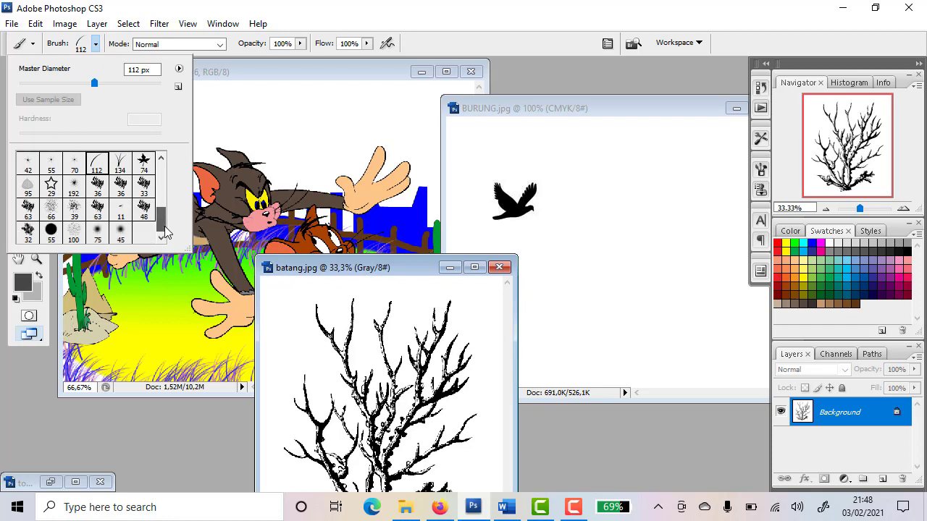
{"action": "left_click", "coordinate": [259, 67]}
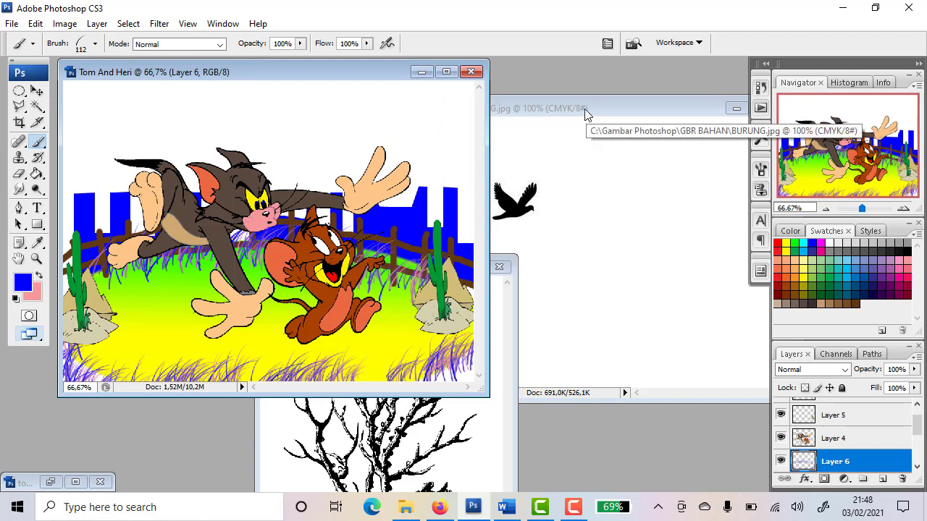
{"action": "left_click_drag", "start_coordinate": [573, 116], "coordinate": [499, 103]}
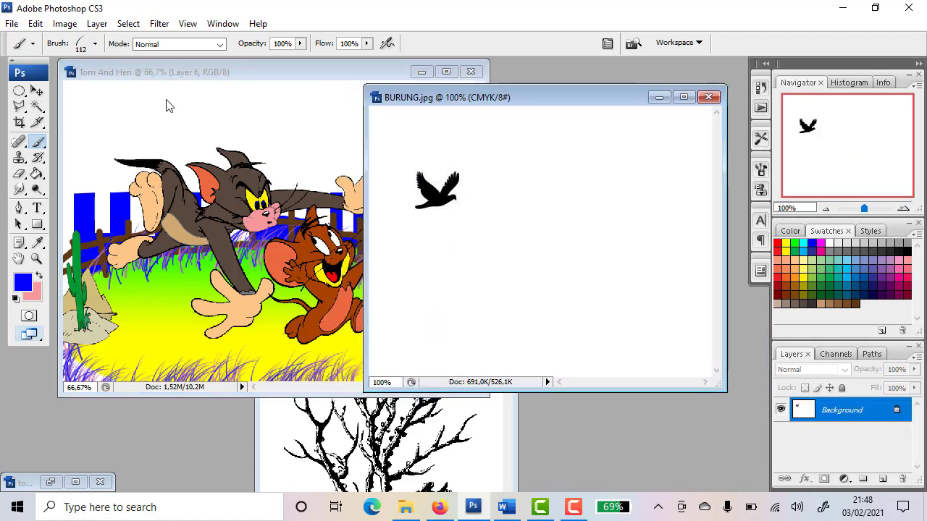
- Select the bird in BURUNG.jpg with the Magic Wand, define it as the brush preset Sampled Brush 1, and close BURUNG.jpg
{"action": "left_click", "coordinate": [37, 107]}
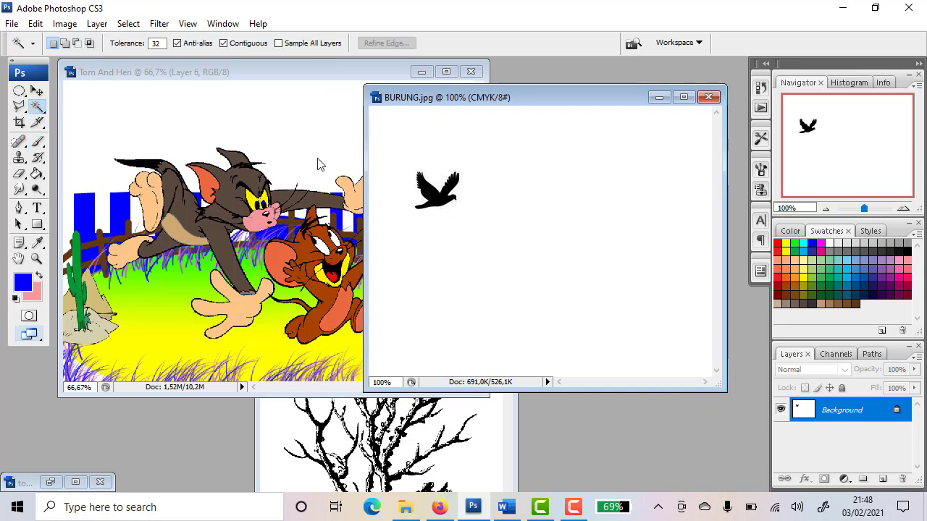
{"action": "left_click", "coordinate": [434, 194]}
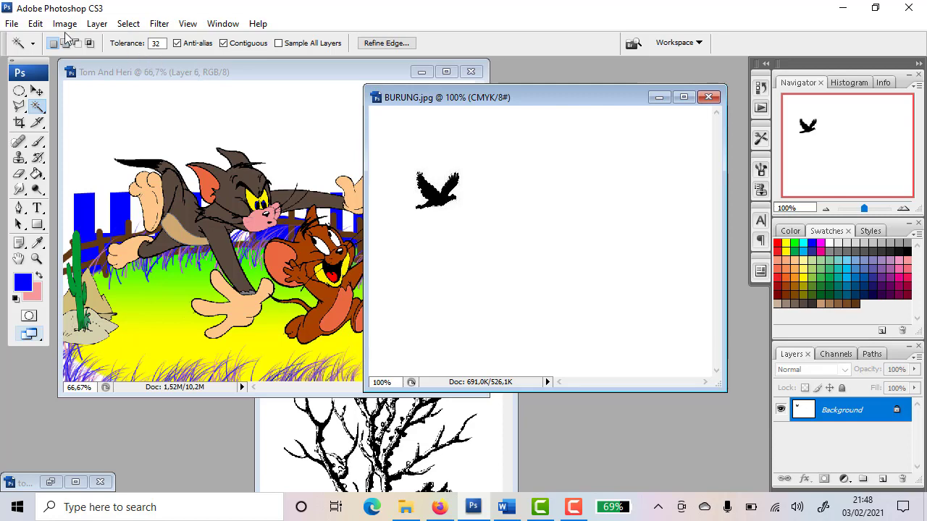
{"action": "left_click", "coordinate": [35, 25]}
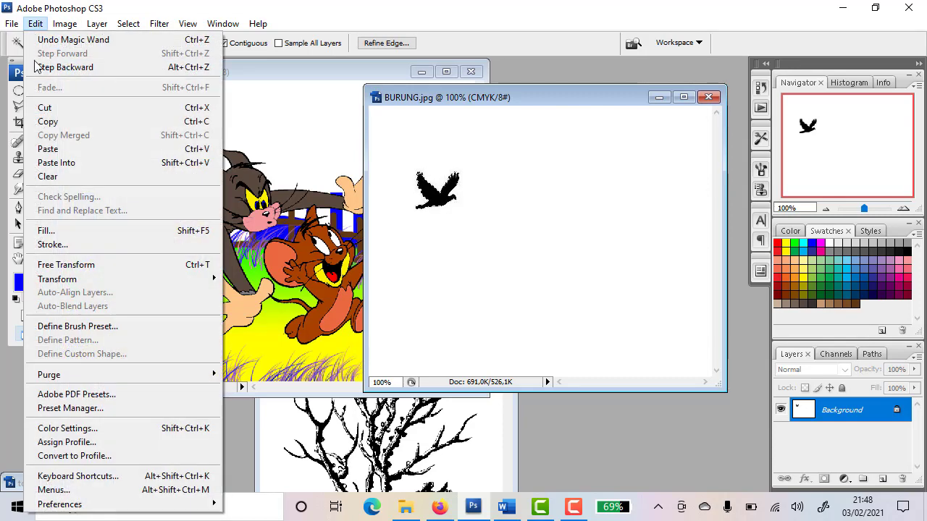
{"action": "left_click", "coordinate": [87, 328]}
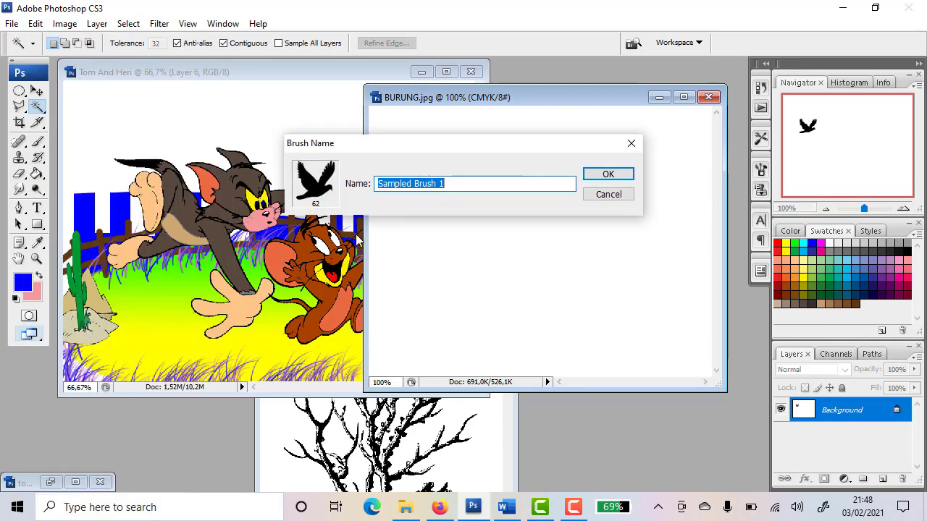
{"action": "left_click", "coordinate": [604, 174]}
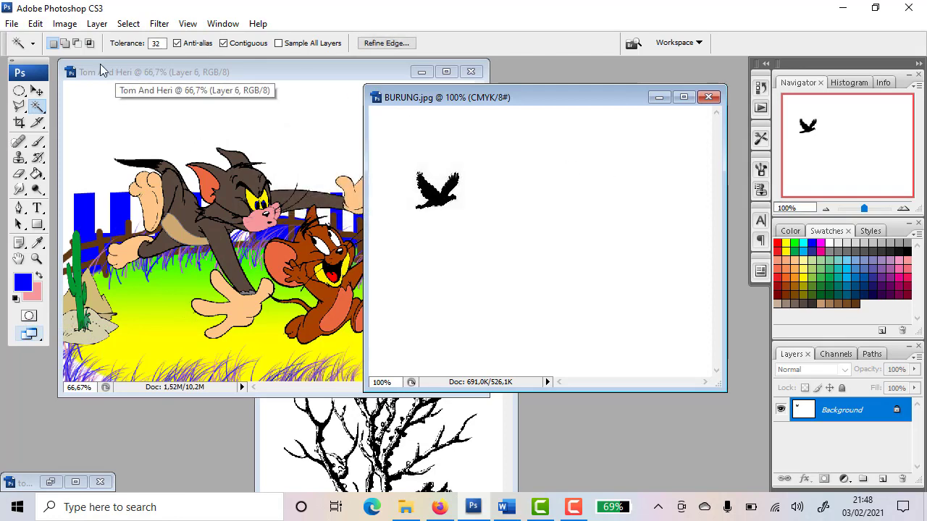
{"action": "left_click", "coordinate": [709, 96]}
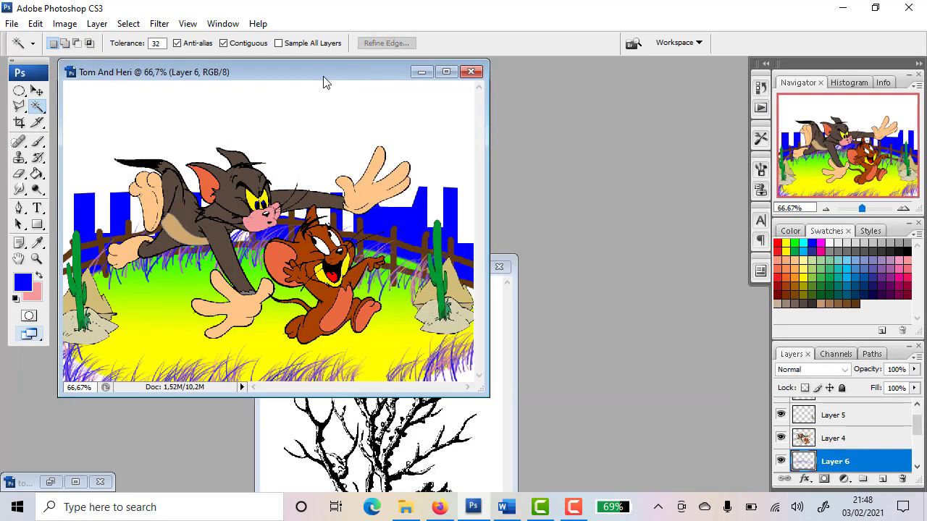
- Choose the bird-shaped 62 px preset for the Brush tool and move the Tom And Heri window to the middle of the workspace
{"action": "left_click", "coordinate": [38, 142]}
{"action": "left_click", "coordinate": [96, 45]}
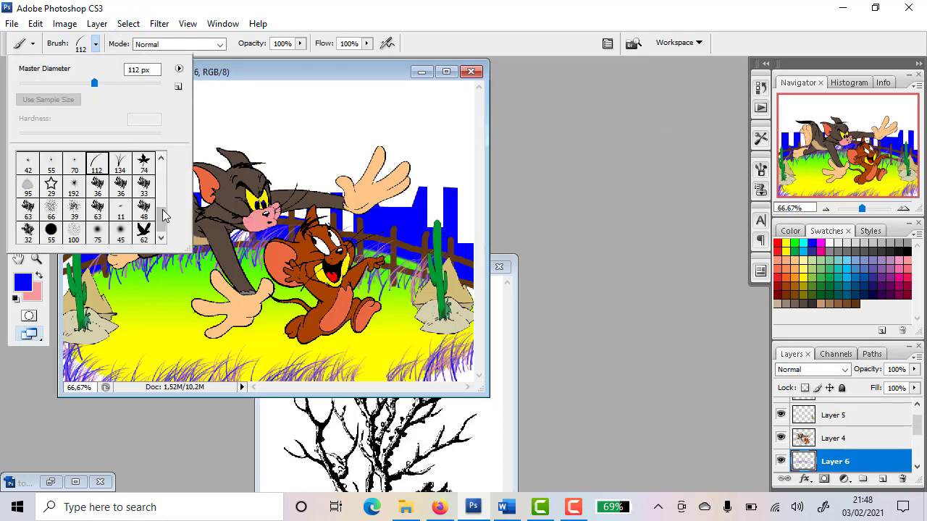
{"action": "left_click", "coordinate": [144, 233]}
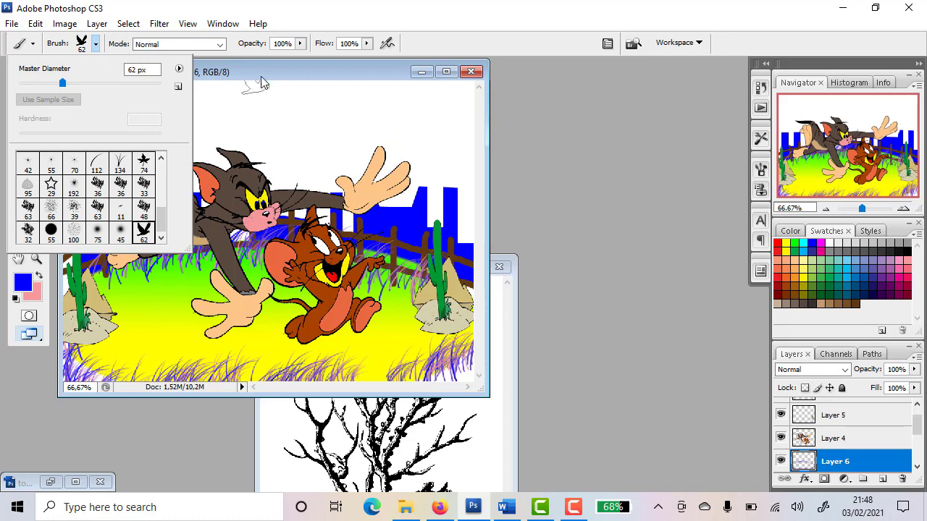
{"action": "key", "text": "Return"}
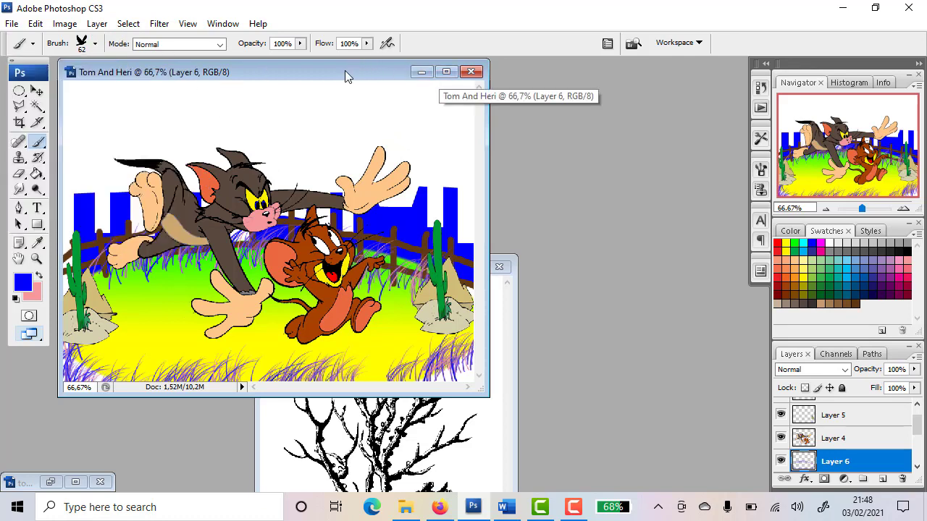
{"action": "left_click_drag", "start_coordinate": [344, 70], "coordinate": [472, 76]}
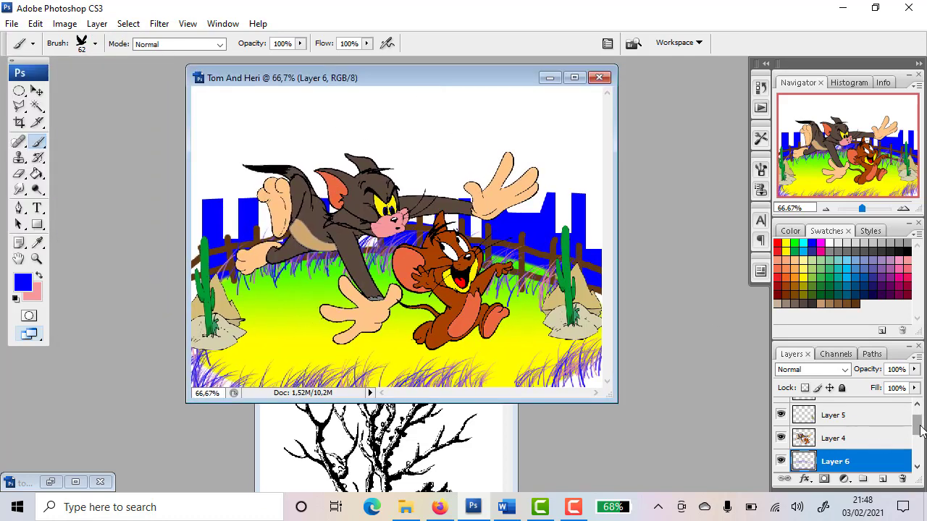
- Paint magenta birds across the sky around Tom on Layer 4 with the bird brush reduced to 45 and 40 px
{"action": "left_click_drag", "start_coordinate": [920, 432], "coordinate": [920, 415]}
{"action": "left_click", "coordinate": [870, 456]}
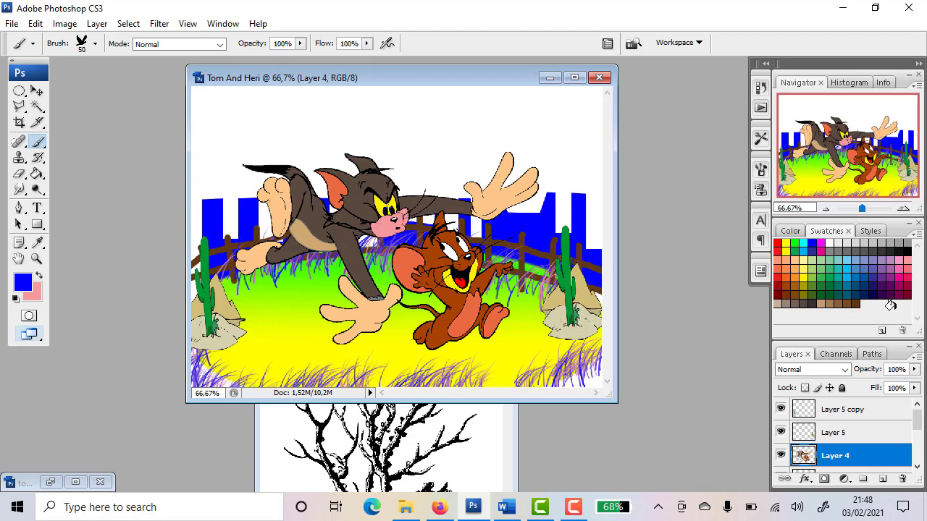
{"action": "left_click", "coordinate": [906, 273]}
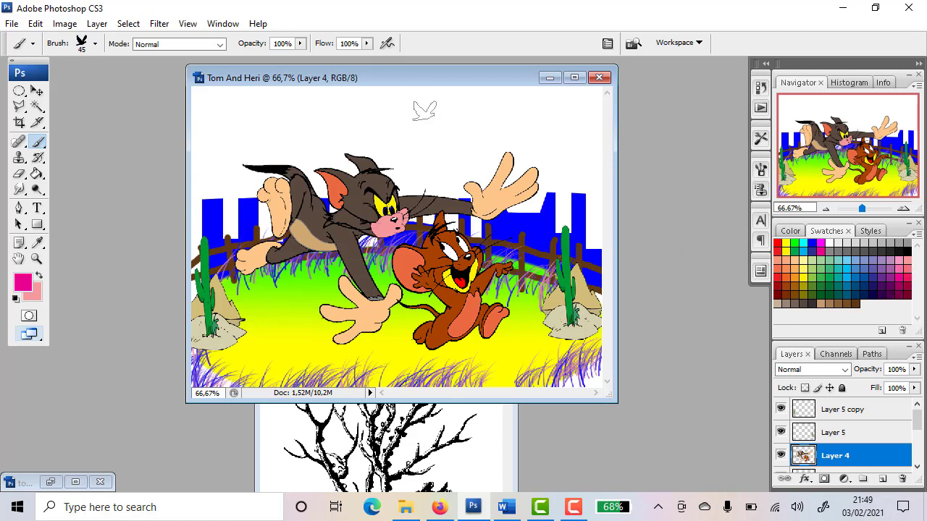
{"action": "left_click", "coordinate": [424, 137]}
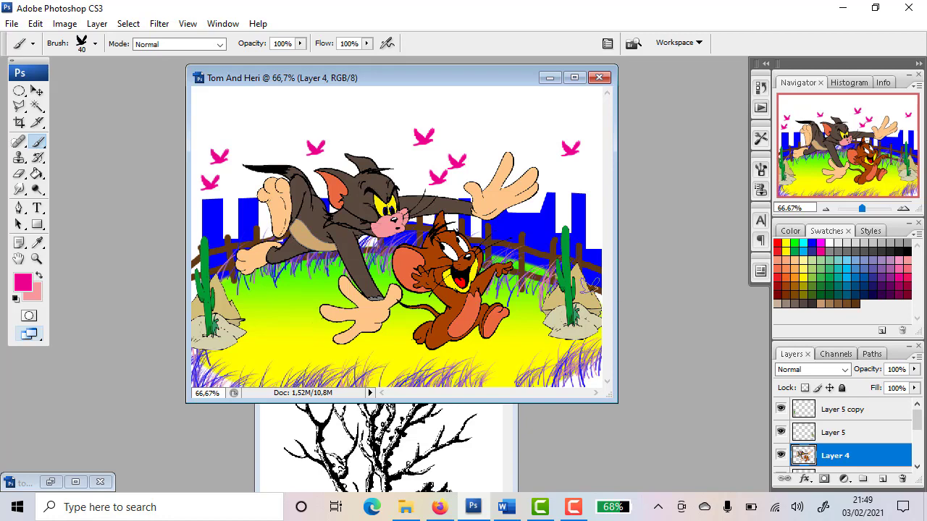
- Check the reference picture in Word, return to Photoshop and bring the batang.jpg window in front of Tom And Heri
{"action": "left_click", "coordinate": [499, 507]}
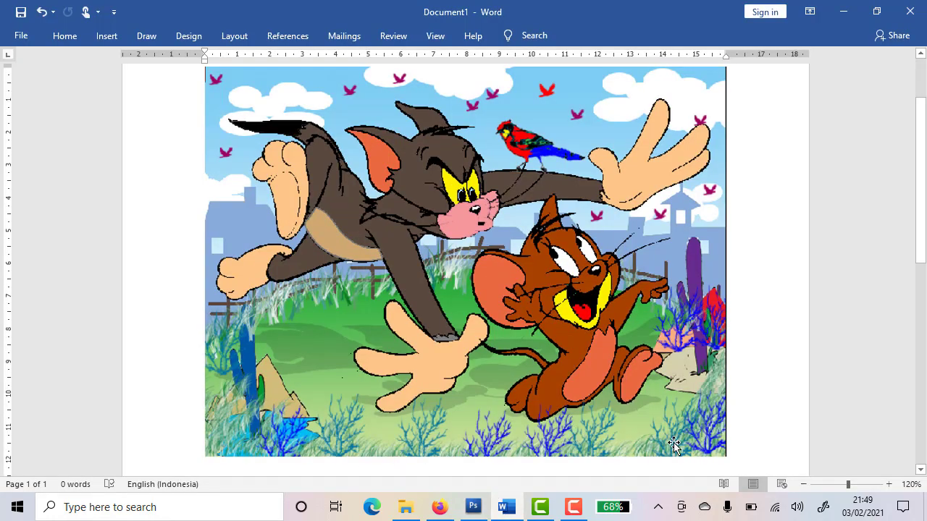
{"action": "left_click", "coordinate": [473, 507]}
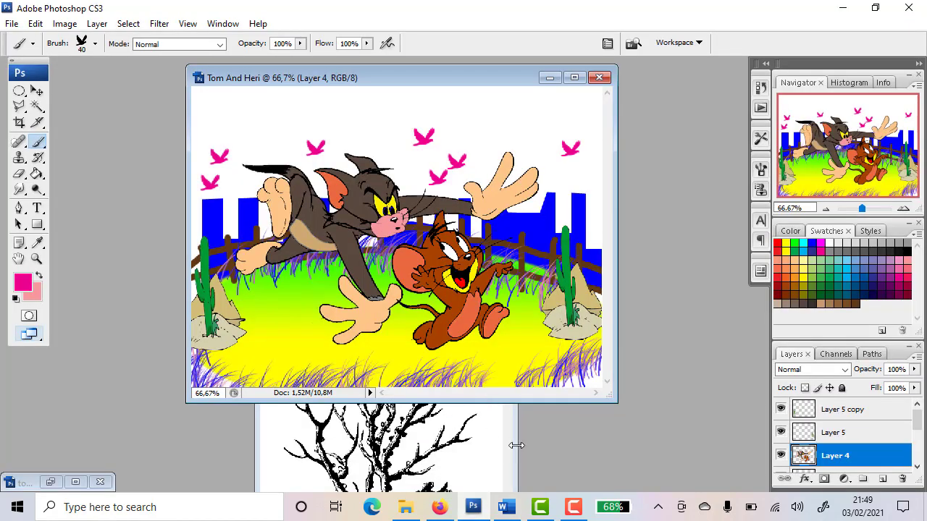
{"action": "left_click", "coordinate": [514, 443]}
{"action": "left_click_drag", "start_coordinate": [412, 257], "coordinate": [503, 108]}
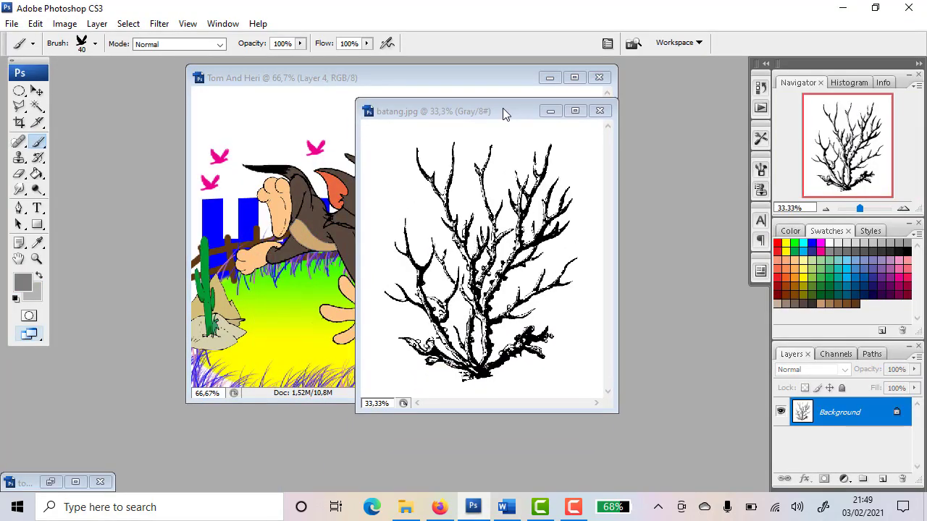
- Select the tree's black branches in batang.jpg with the Magic Wand and define them as a brush preset
{"action": "left_click", "coordinate": [37, 107]}
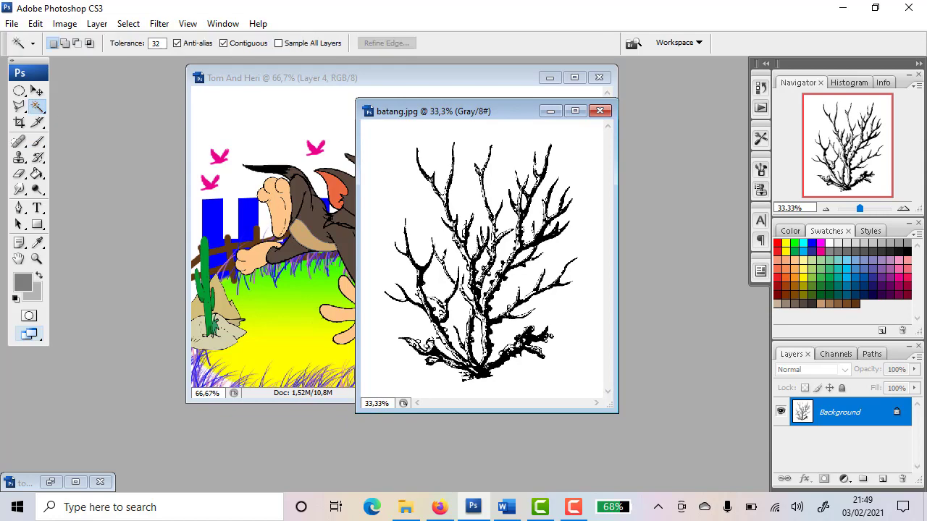
{"action": "left_click", "coordinate": [397, 177]}
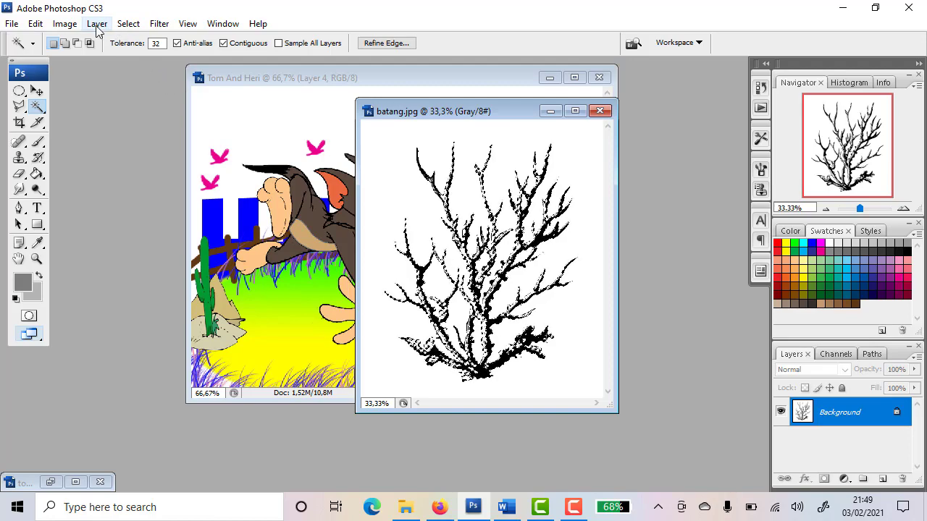
{"action": "left_click", "coordinate": [36, 24]}
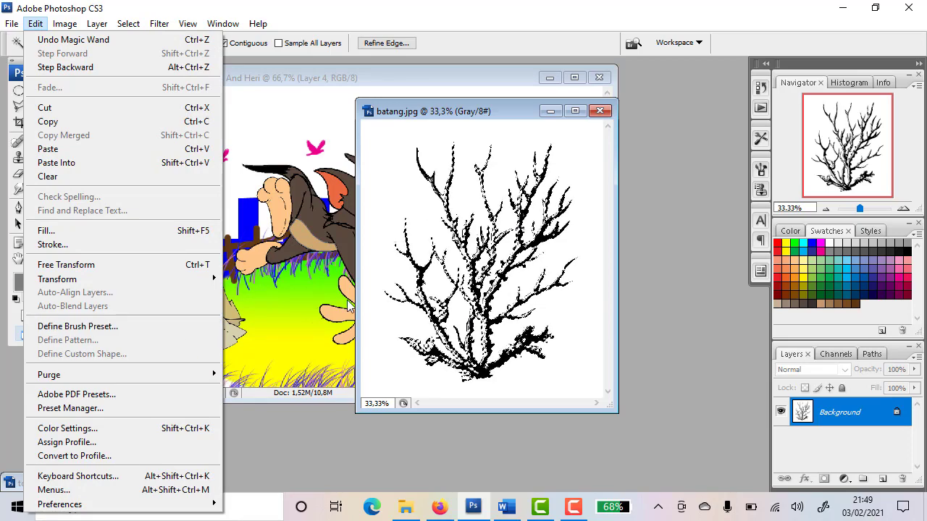
{"action": "left_click", "coordinate": [149, 330]}
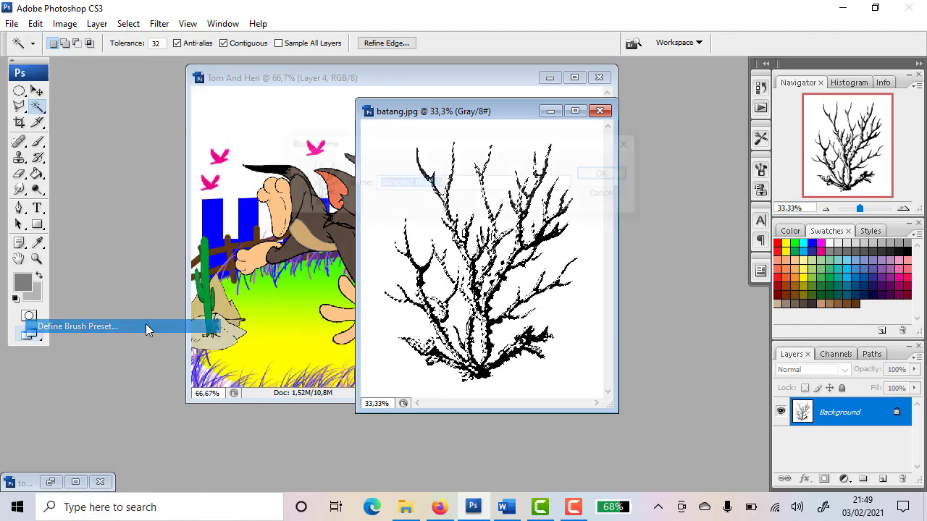
{"action": "left_click", "coordinate": [608, 174]}
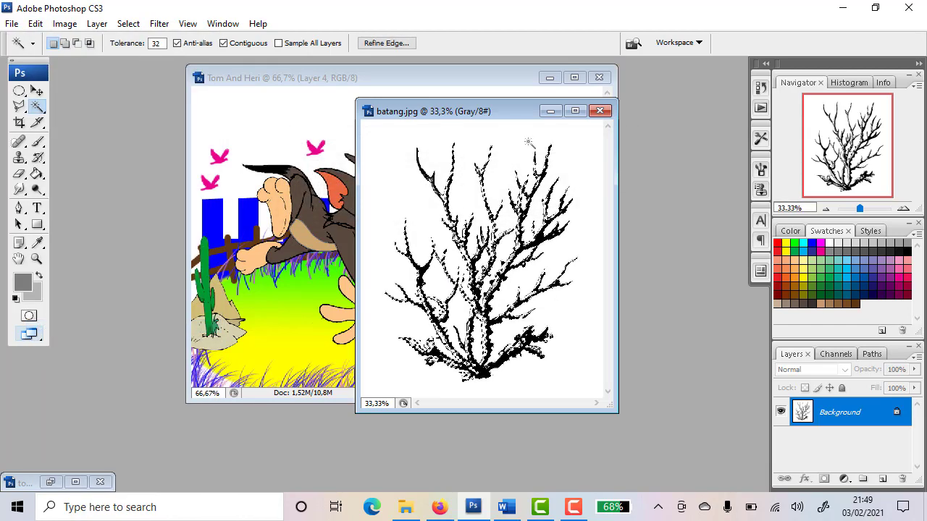
- Move the batang.jpg window aside and choose the new 989 px branch preset for the Brush tool
{"action": "left_click_drag", "start_coordinate": [493, 116], "coordinate": [730, 159]}
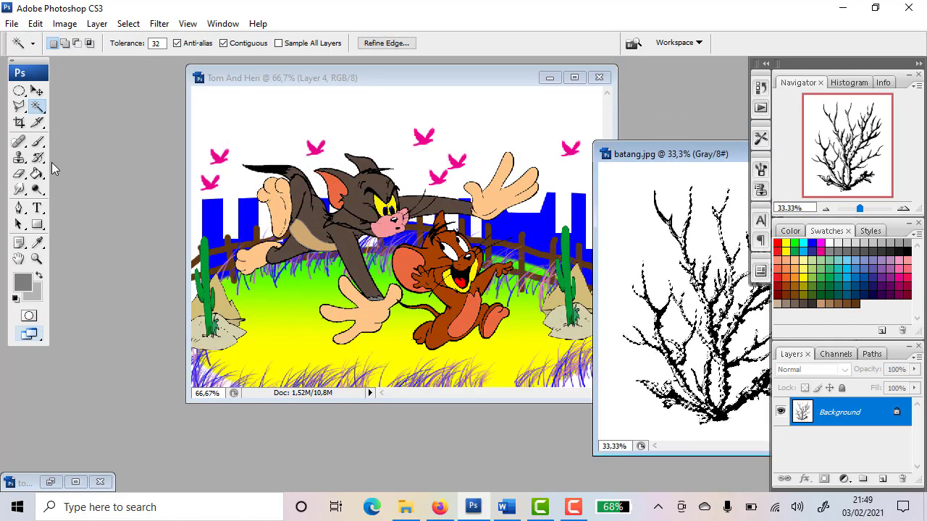
{"action": "left_click", "coordinate": [38, 142]}
{"action": "left_click", "coordinate": [95, 44]}
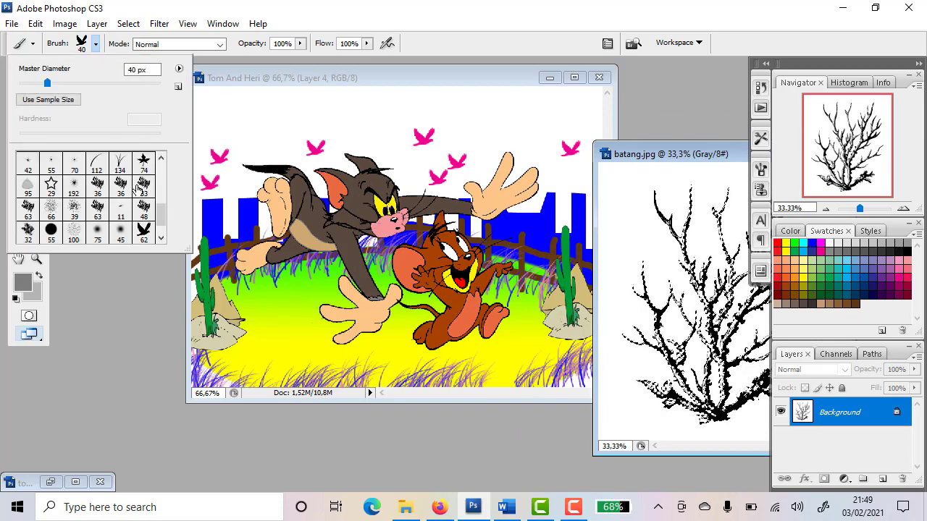
{"action": "scroll", "coordinate": [161, 210], "scroll_direction": "down", "scroll_amount": 1}
{"action": "left_click", "coordinate": [28, 232]}
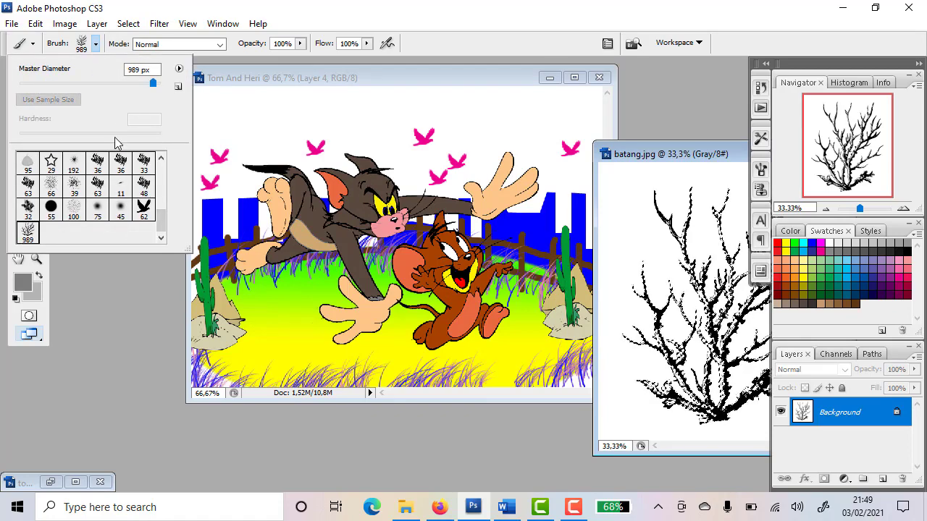
{"action": "left_click", "coordinate": [268, 6]}
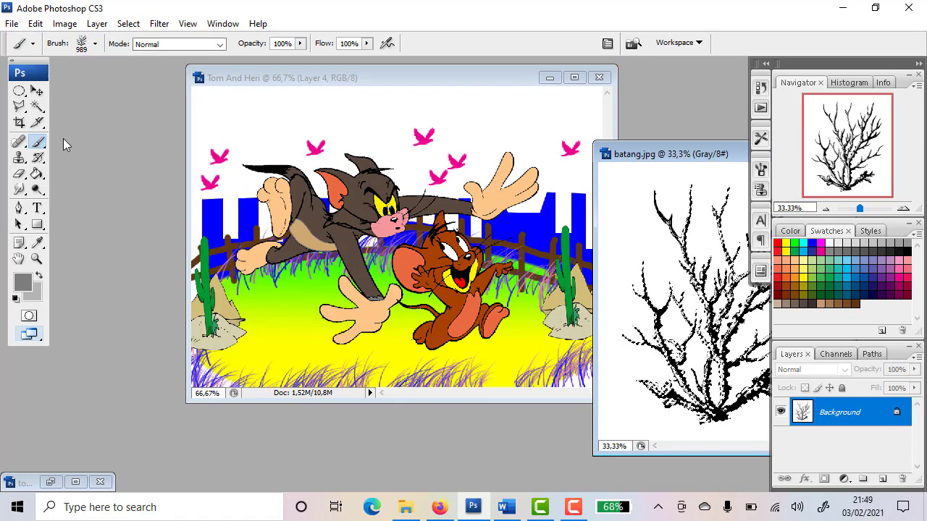
{"action": "left_click", "coordinate": [95, 44]}
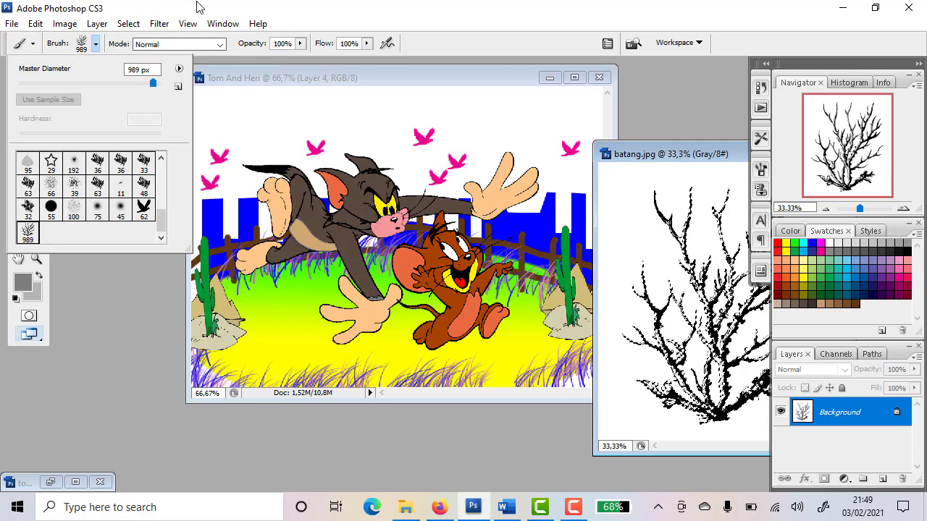
{"action": "left_click", "coordinate": [200, 6]}
{"action": "left_click", "coordinate": [86, 45]}
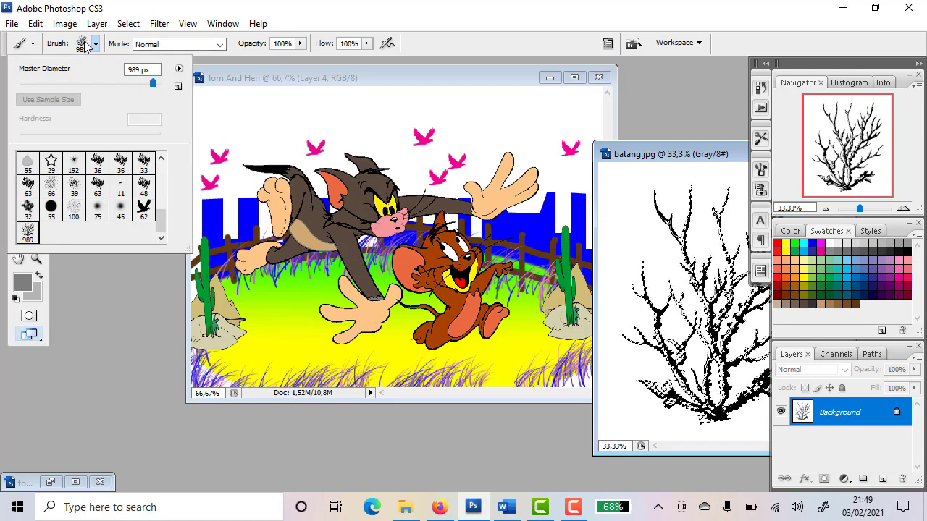
{"action": "left_click", "coordinate": [97, 45]}
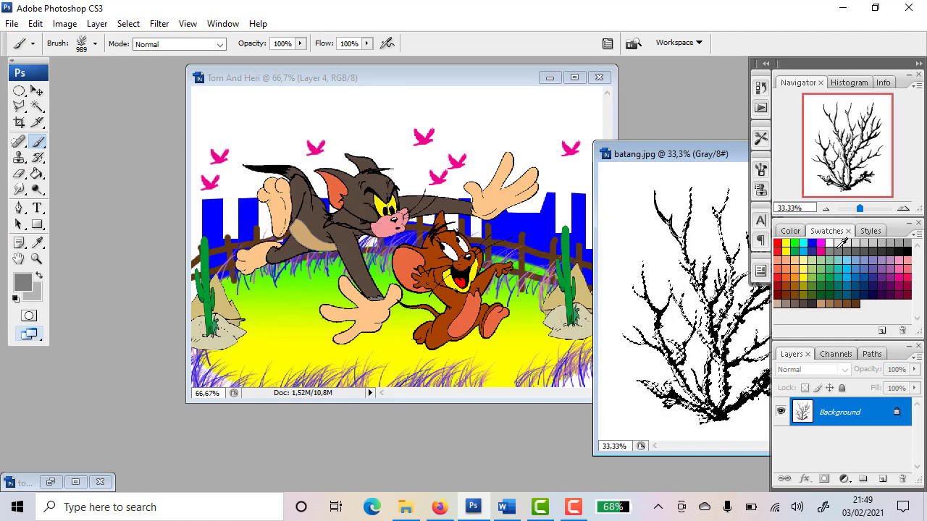
- Try several blue-toned swatches as the foreground colour for the branch brush while batang.jpg is active
{"action": "left_click", "coordinate": [812, 246]}
{"action": "left_click", "coordinate": [846, 264]}
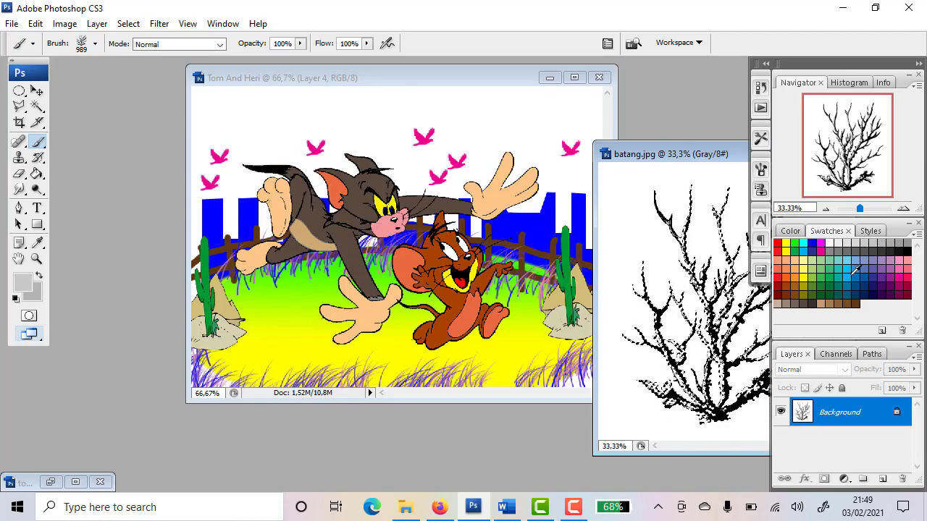
{"action": "left_click", "coordinate": [857, 270]}
- Bring batang.jpg back over the scene, select its white background with the Magic Wand and invert the selection to the branches
{"action": "left_click_drag", "start_coordinate": [670, 154], "coordinate": [438, 112]}
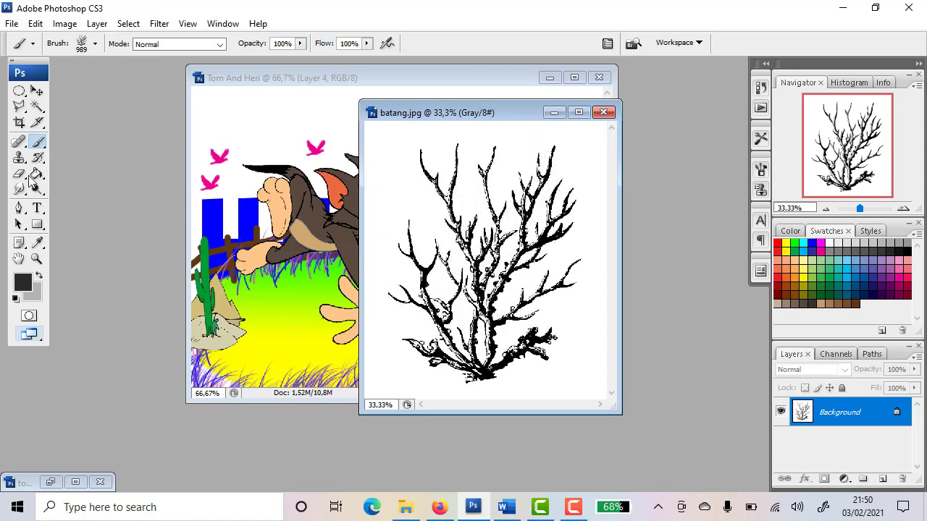
{"action": "left_click", "coordinate": [37, 105]}
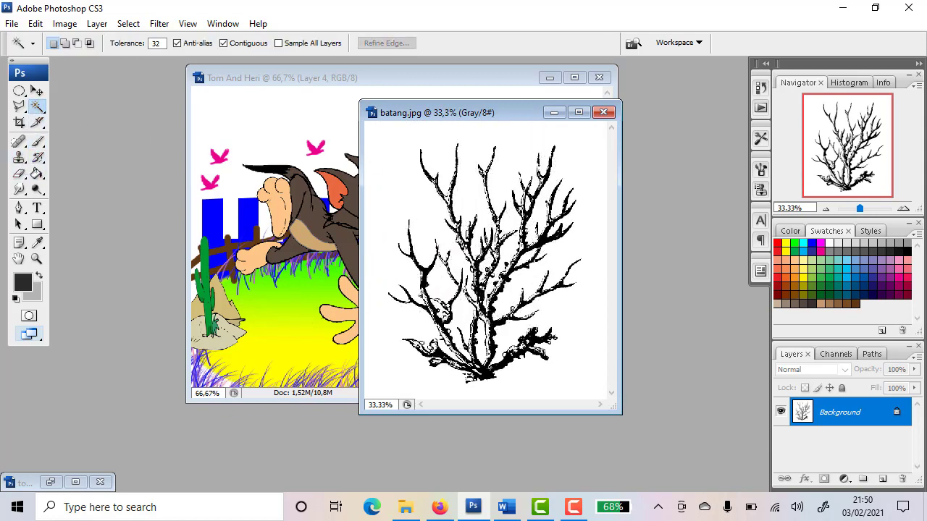
{"action": "left_click", "coordinate": [592, 145]}
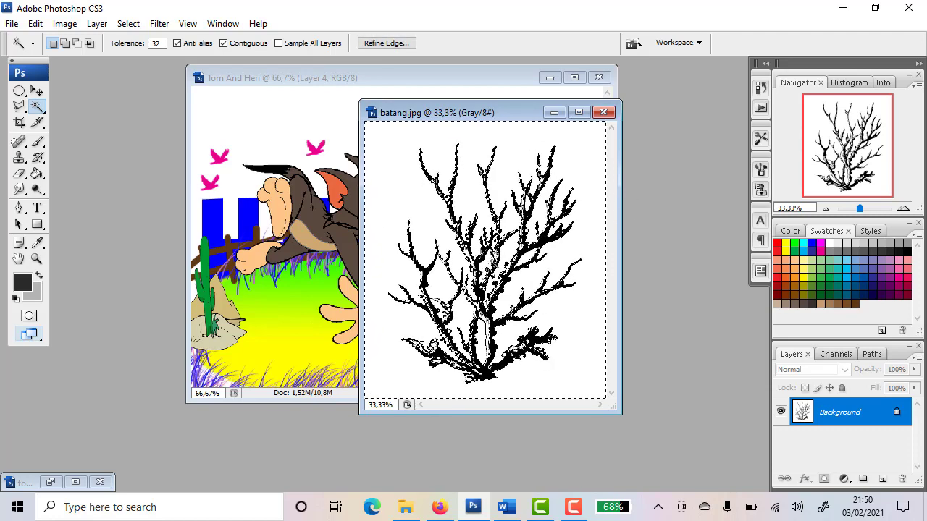
{"action": "left_click", "coordinate": [128, 24]}
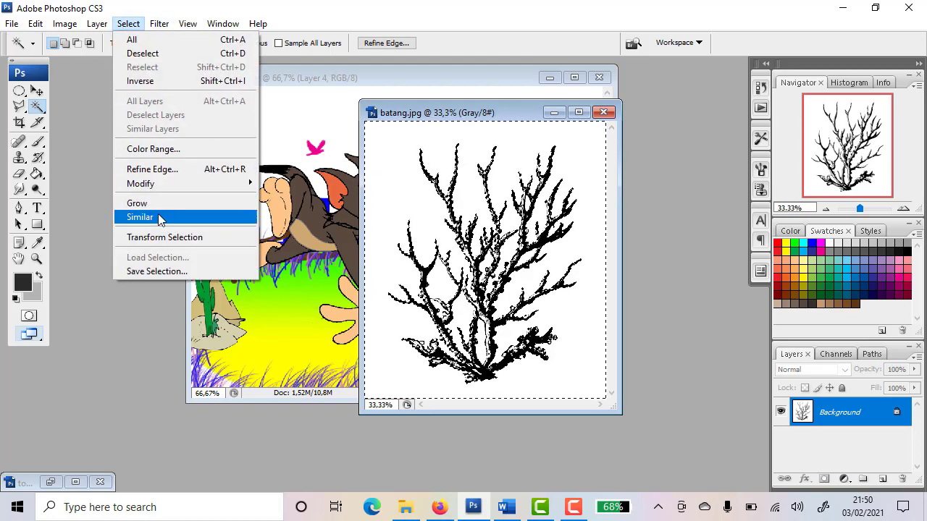
{"action": "left_click", "coordinate": [161, 87]}
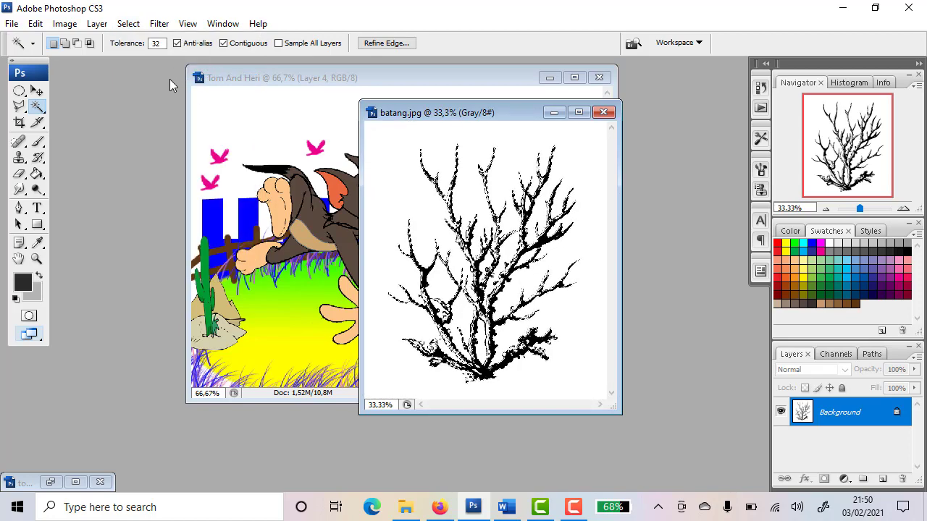
- Define the selected branches as a brush preset, keeping the suggested name
{"action": "left_click", "coordinate": [36, 24]}
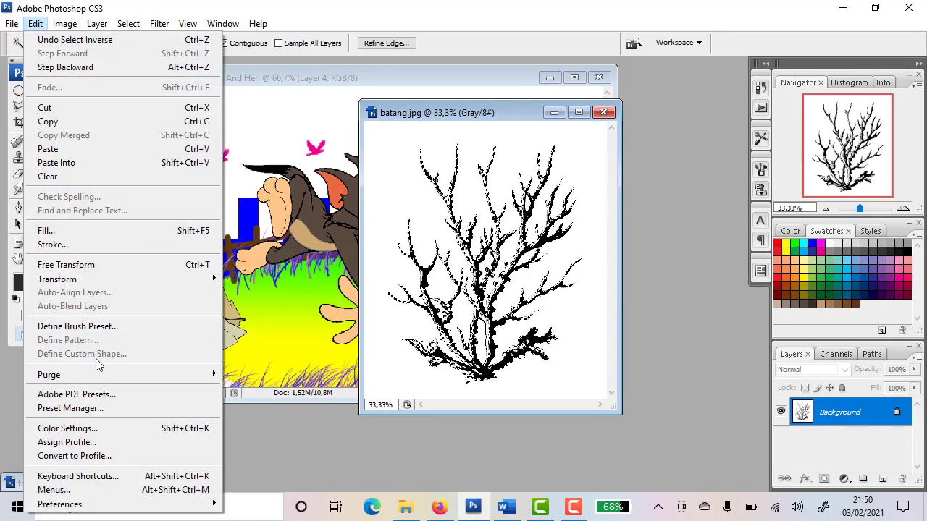
{"action": "left_click", "coordinate": [98, 326]}
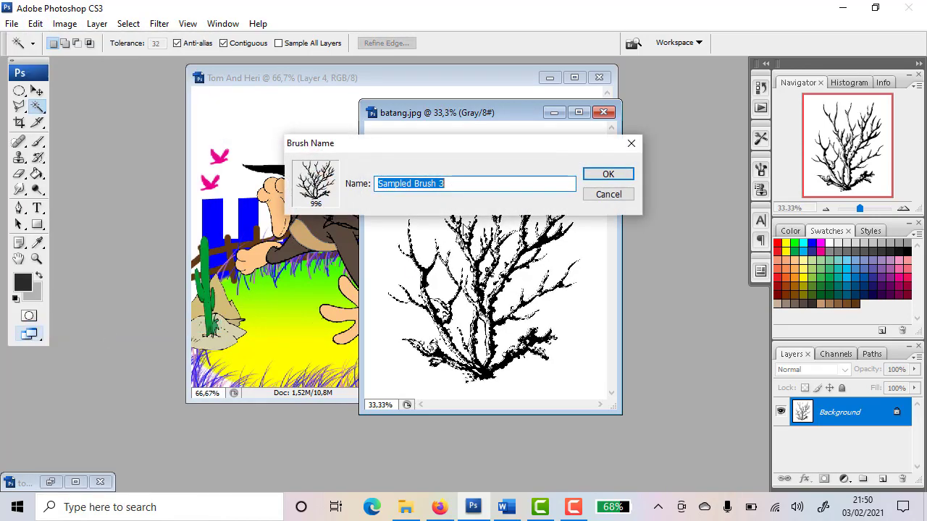
{"action": "left_click", "coordinate": [600, 174]}
- Move the batang.jpg window aside and choose the new 996 px branch preset for the Brush tool
{"action": "left_click_drag", "start_coordinate": [470, 118], "coordinate": [683, 149]}
{"action": "left_click", "coordinate": [40, 144]}
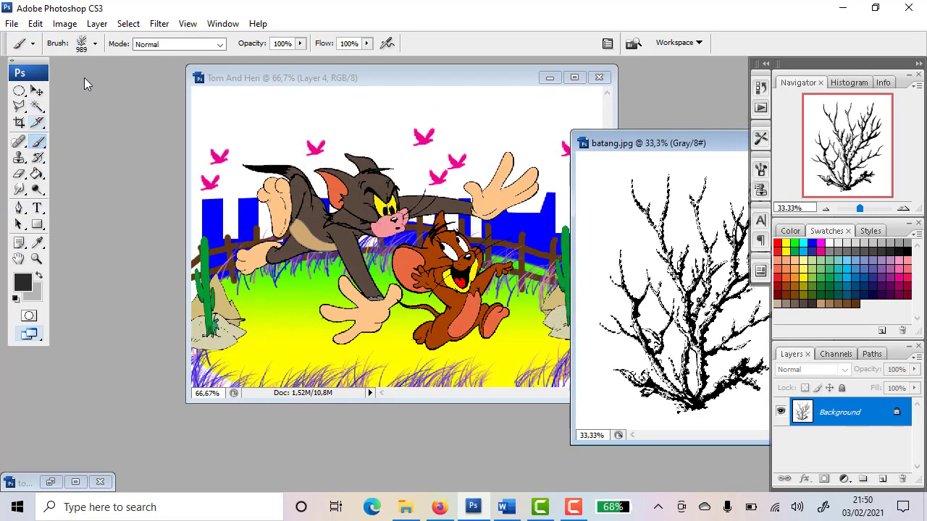
{"action": "left_click", "coordinate": [95, 44]}
{"action": "left_click", "coordinate": [50, 239]}
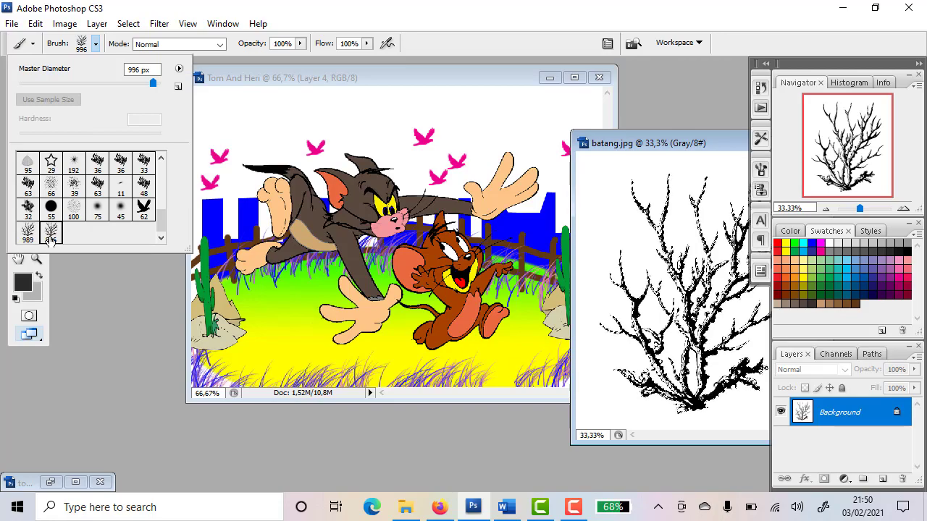
- Activate Tom And Heri, reduce the branch brush to 150 px and set the foreground colour to cyan
{"action": "left_click", "coordinate": [283, 77]}
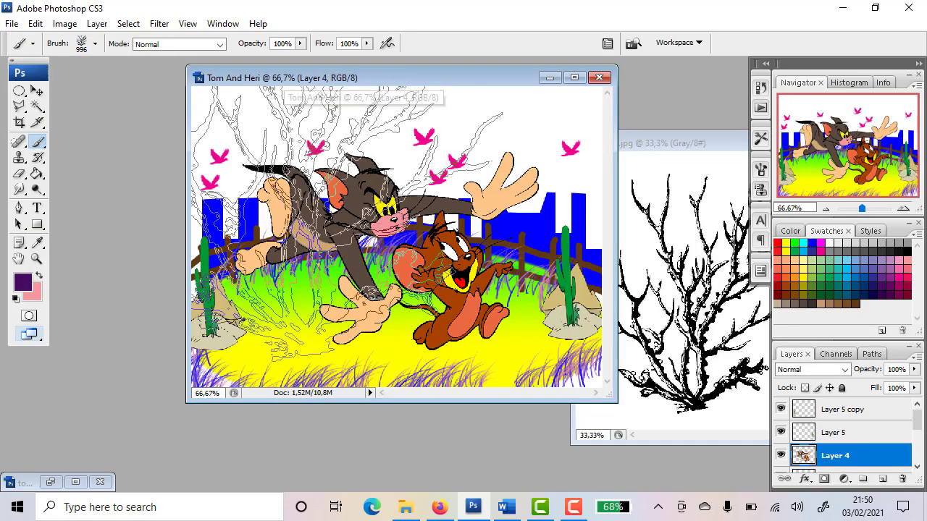
{"action": "key", "text": "bracketleft"}
{"action": "key", "text": "bracketleft"}
{"action": "key", "text": "bracketleft"}
{"action": "key", "text": "bracketleft"}
{"action": "key", "text": "bracketleft"}
{"action": "key", "text": "bracketleft"}
{"action": "key", "text": "bracketleft"}
{"action": "key", "text": "bracketleft"}
{"action": "key", "text": "bracketleft"}
{"action": "key", "text": "bracketleft"}
{"action": "key", "text": "bracketleft"}
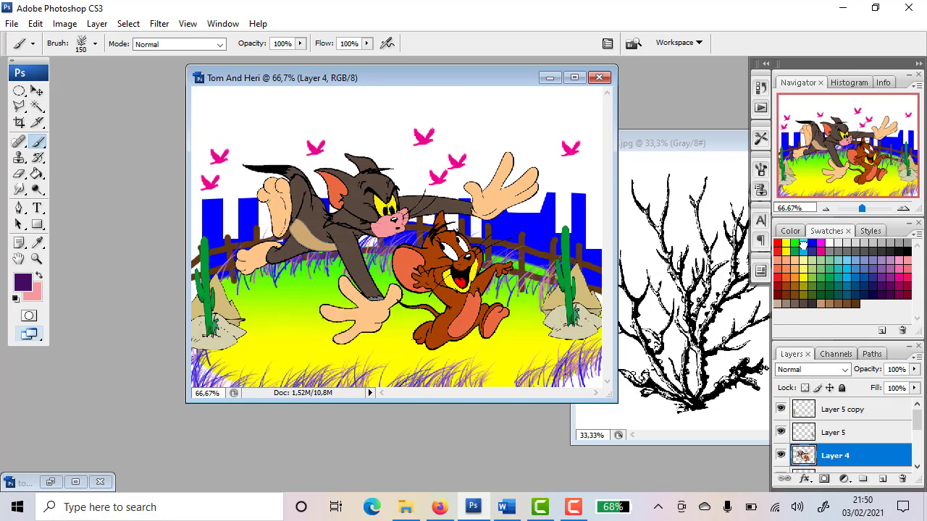
{"action": "left_click", "coordinate": [802, 246]}
- Undo a test branch on Layer 4, add a new layer above Layer 5 copy and stamp a cyan branch below the left cactus
{"action": "left_click", "coordinate": [247, 353]}
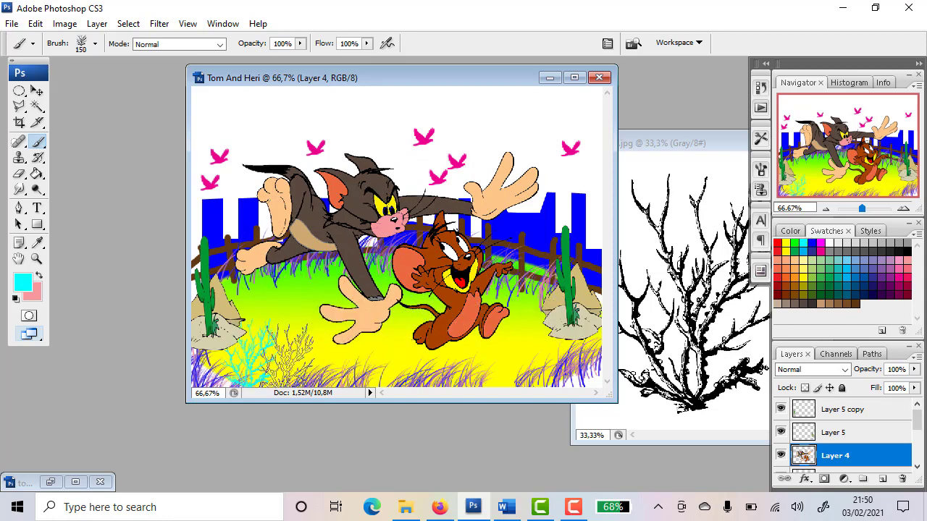
{"action": "key", "text": "ctrl+z"}
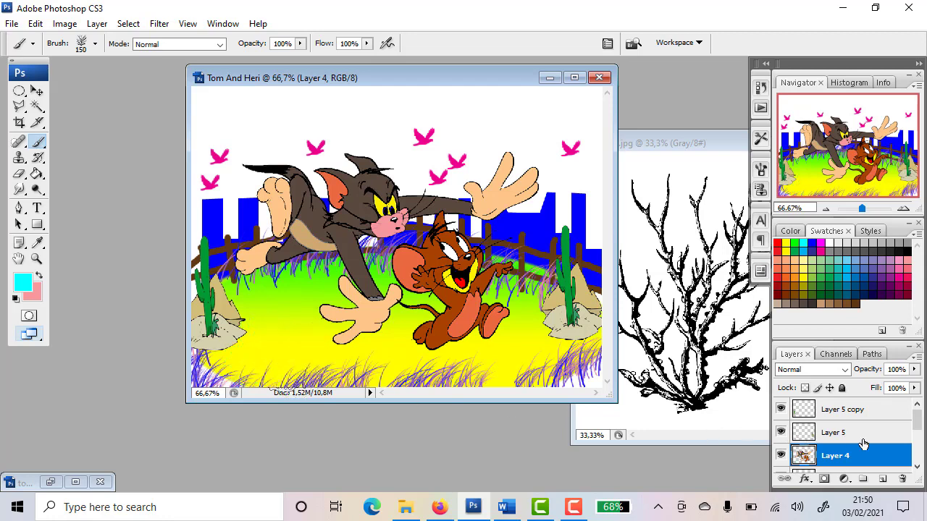
{"action": "left_click", "coordinate": [879, 415]}
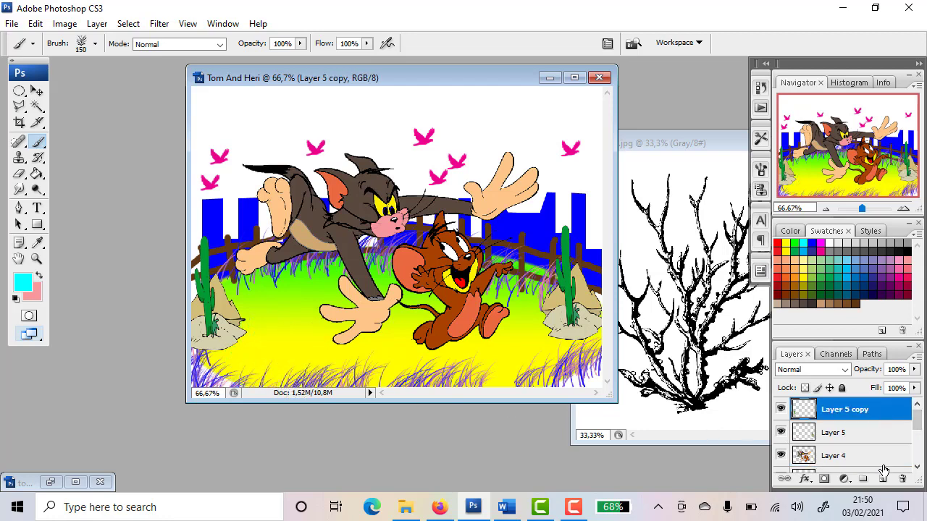
{"action": "left_click", "coordinate": [883, 479]}
{"action": "left_click", "coordinate": [221, 353]}
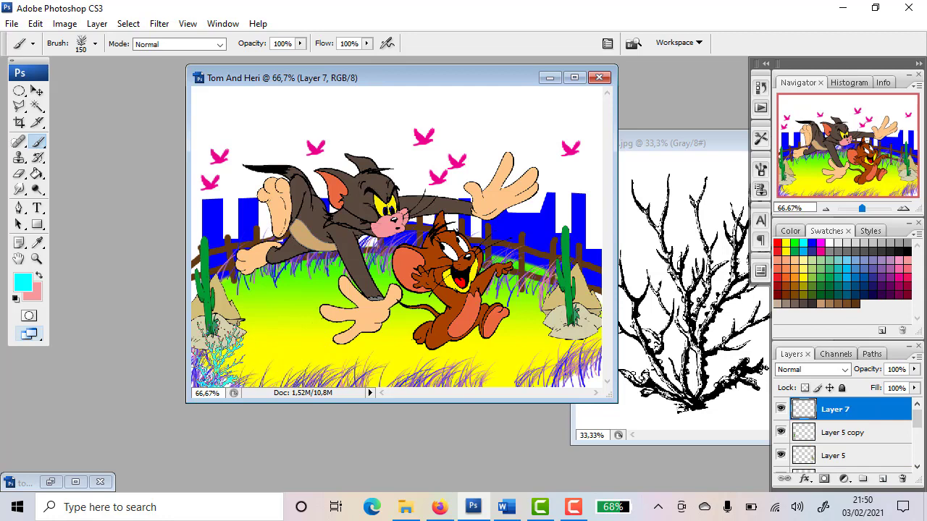
- Stamp magenta branches along the foreground grass, one at 150 px and smaller ones farther right at 90 px
{"action": "left_click", "coordinate": [822, 243]}
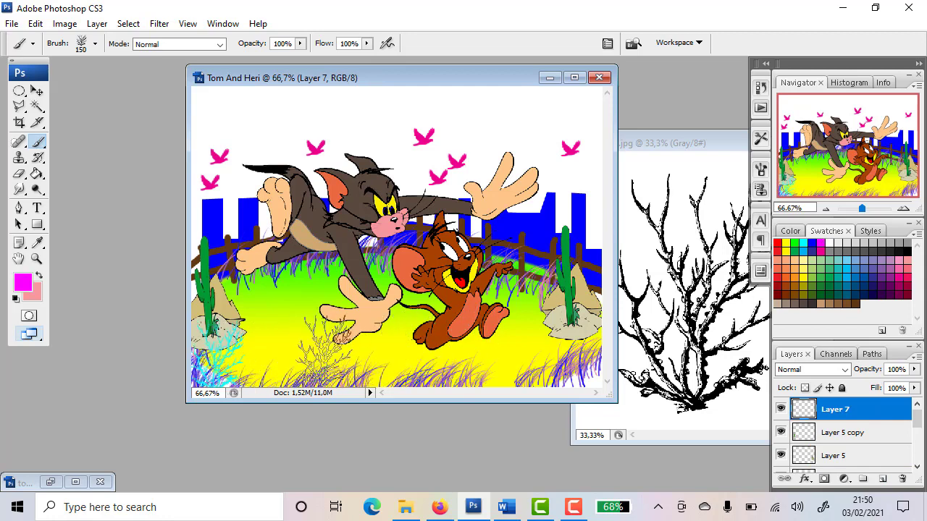
{"action": "left_click", "coordinate": [271, 362]}
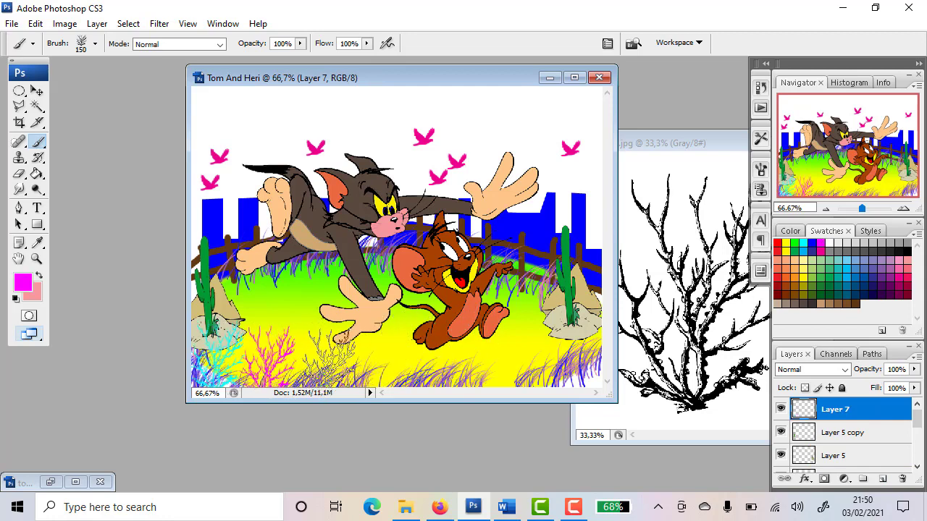
{"action": "key", "text": "bracketleft"}
{"action": "key", "text": "bracketleft"}
{"action": "key", "text": "bracketleft"}
{"action": "left_click", "coordinate": [388, 367]}
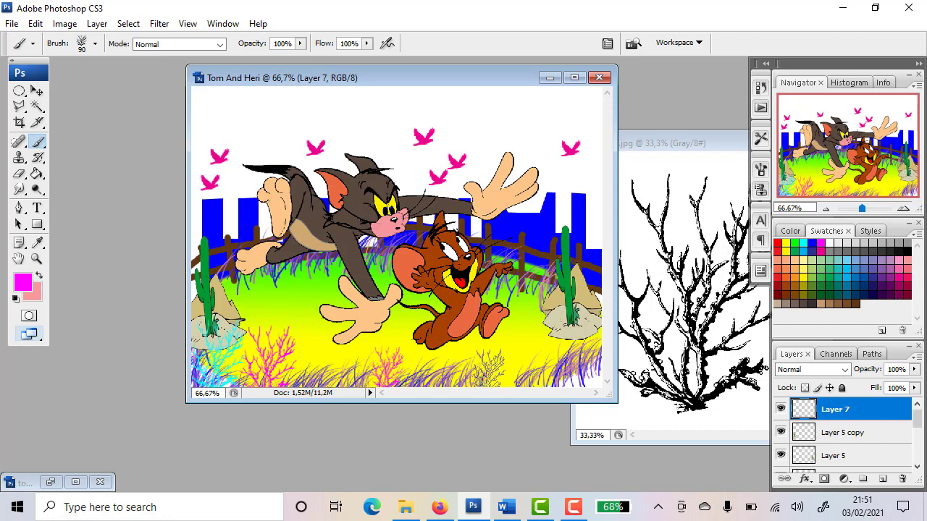
{"action": "left_click", "coordinate": [503, 368]}
- Set the foreground colour to light pink and stamp more branches in the foreground grass and along both ends of the fence
{"action": "left_click", "coordinate": [909, 270]}
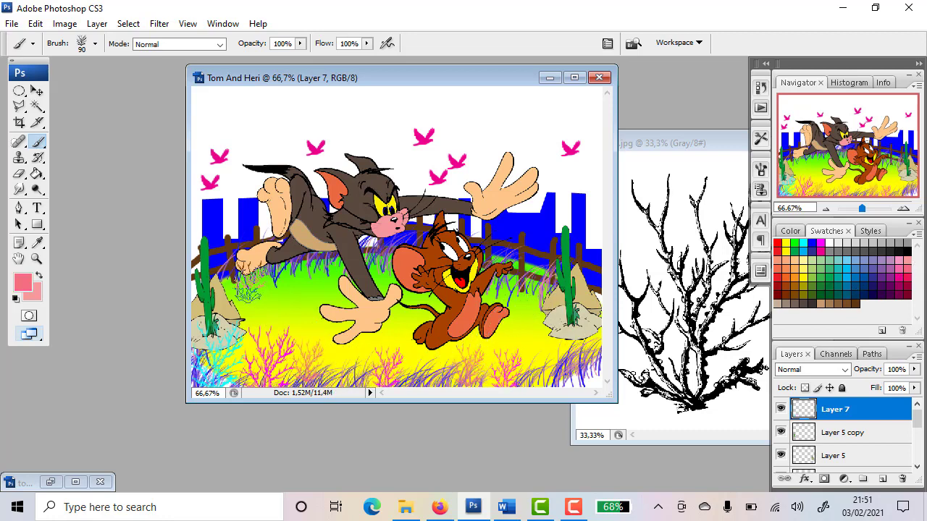
{"action": "left_click", "coordinate": [222, 273]}
{"action": "left_click", "coordinate": [568, 274]}
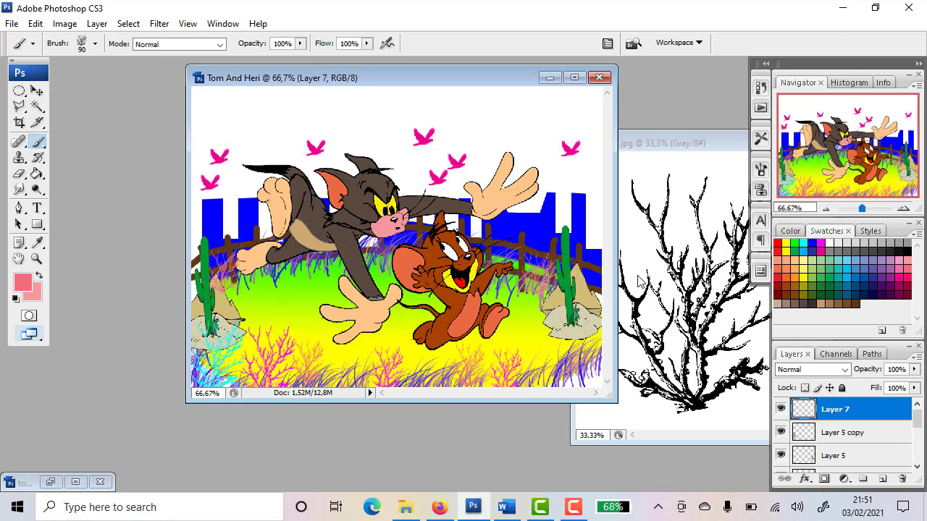
- Check the reference picture in Word and add a new empty layer above Layer 7 in Photoshop
{"action": "left_click", "coordinate": [507, 507]}
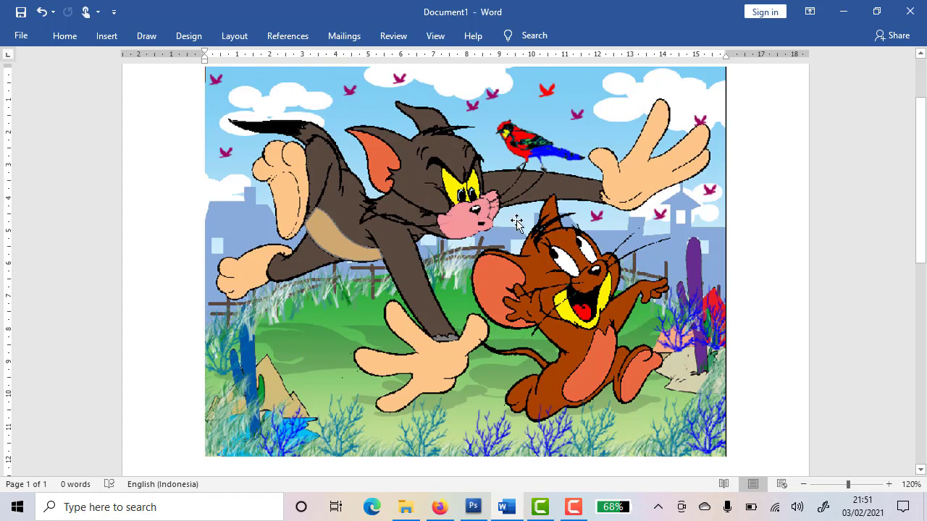
{"action": "left_click", "coordinate": [476, 506]}
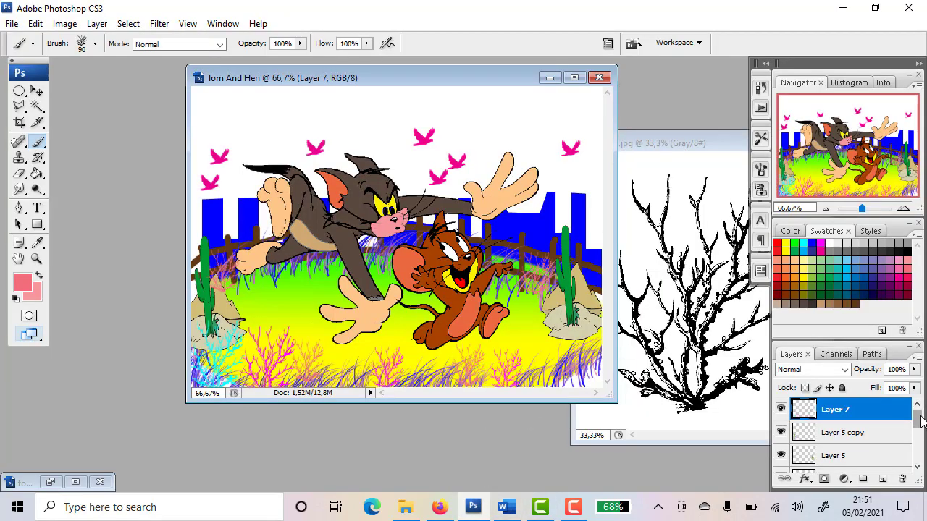
{"action": "left_click", "coordinate": [883, 480]}
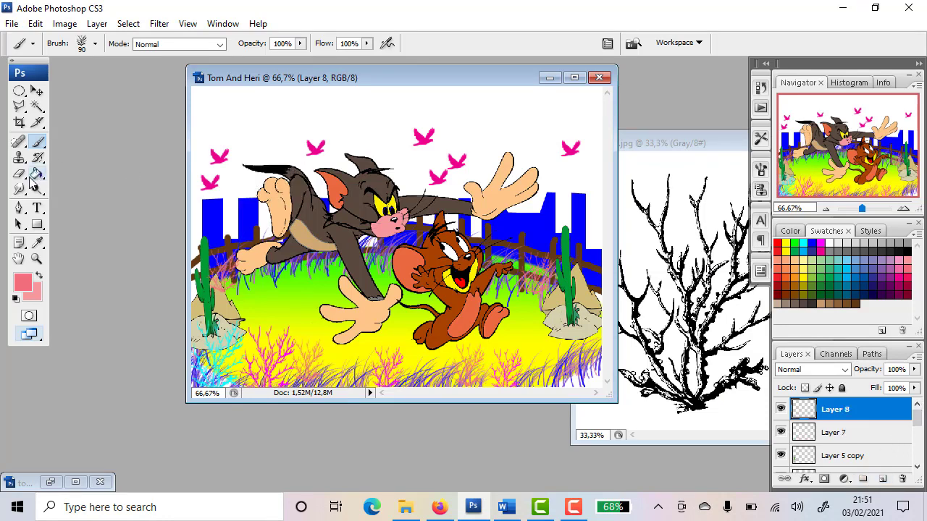
{"action": "left_click", "coordinate": [506, 507]}
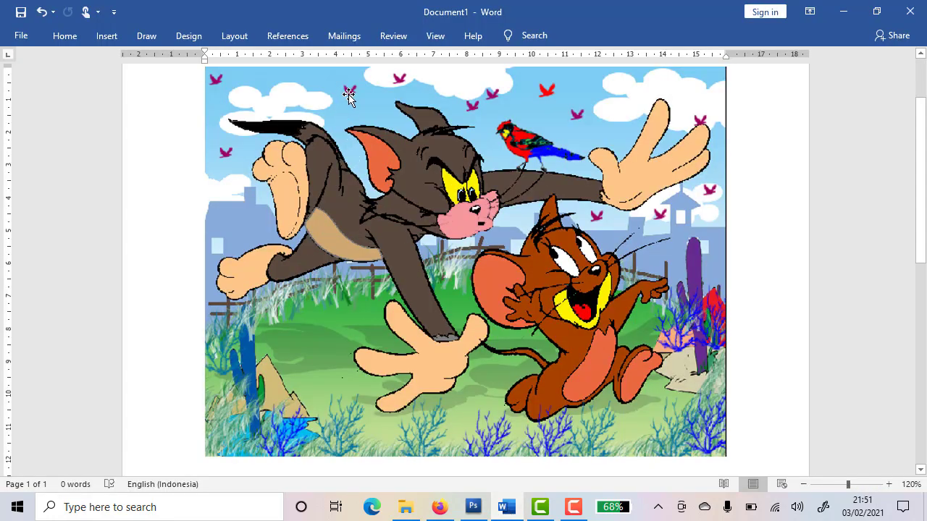
{"action": "left_click", "coordinate": [473, 507]}
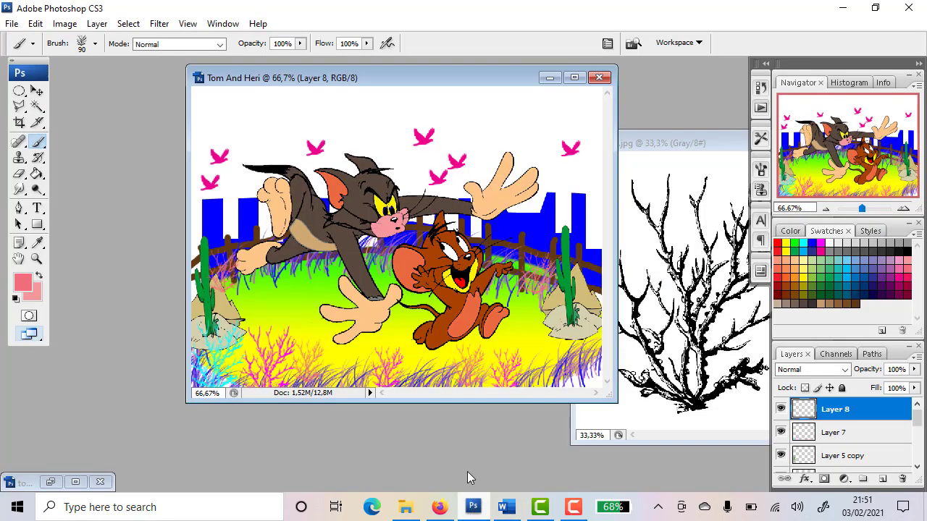
- For the Gradient tool, set the gradient's start stop to cyan and its end stop to white, and remove the yellow middle stop
{"action": "left_click", "coordinate": [37, 174]}
{"action": "right_click", "coordinate": [36, 173]}
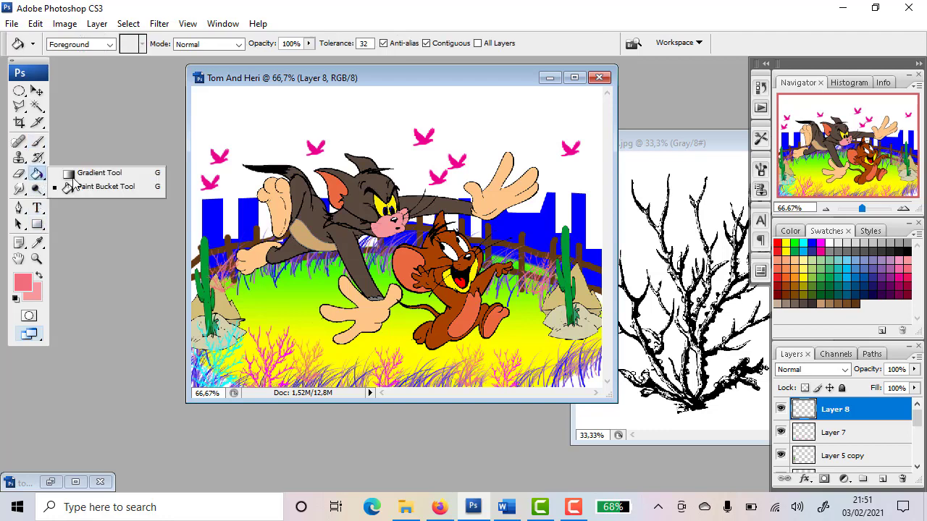
{"action": "left_click", "coordinate": [79, 174]}
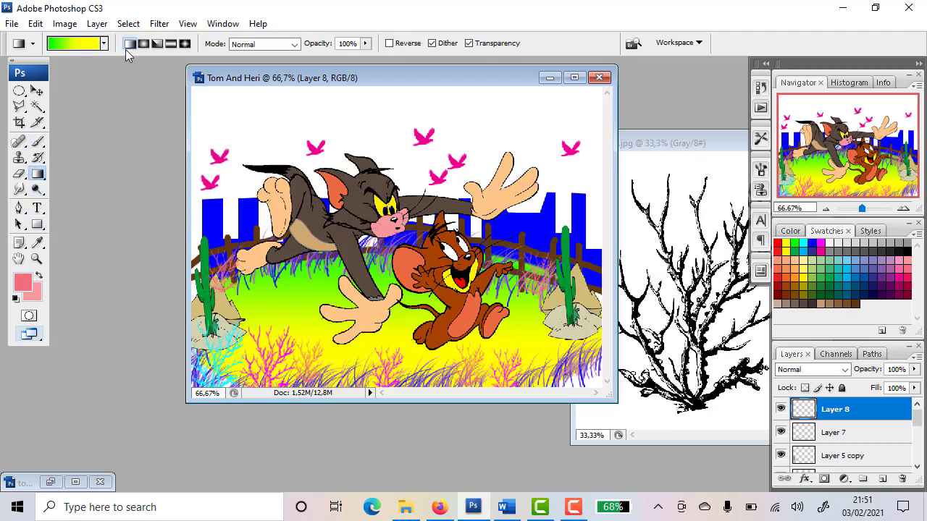
{"action": "left_click", "coordinate": [82, 47]}
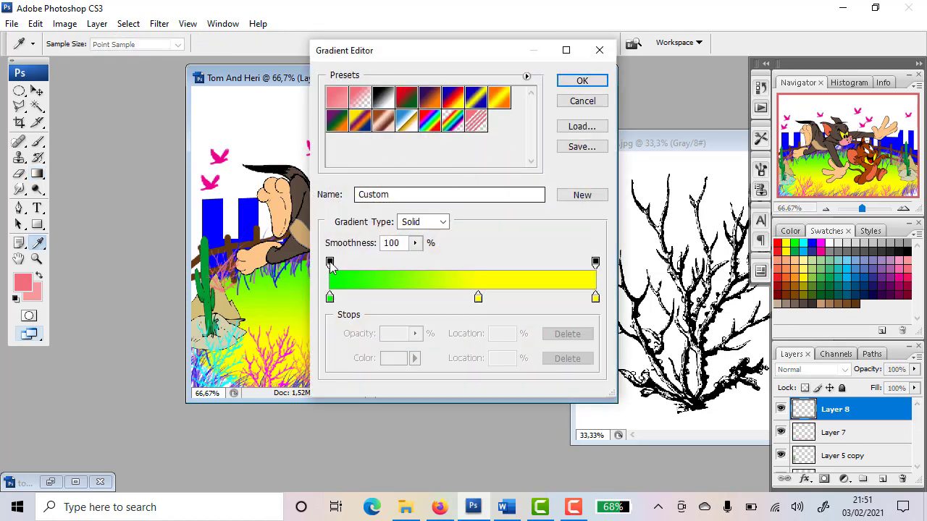
{"action": "left_click", "coordinate": [330, 298]}
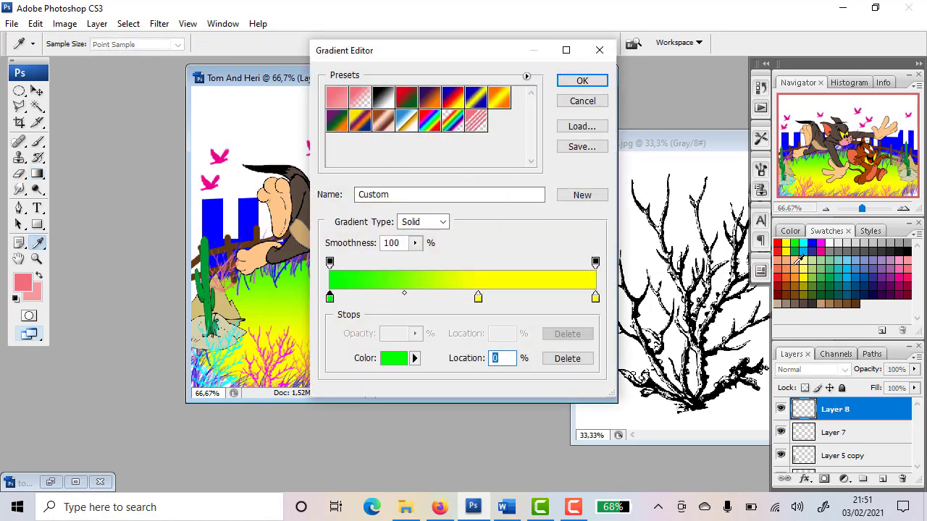
{"action": "left_click", "coordinate": [804, 244]}
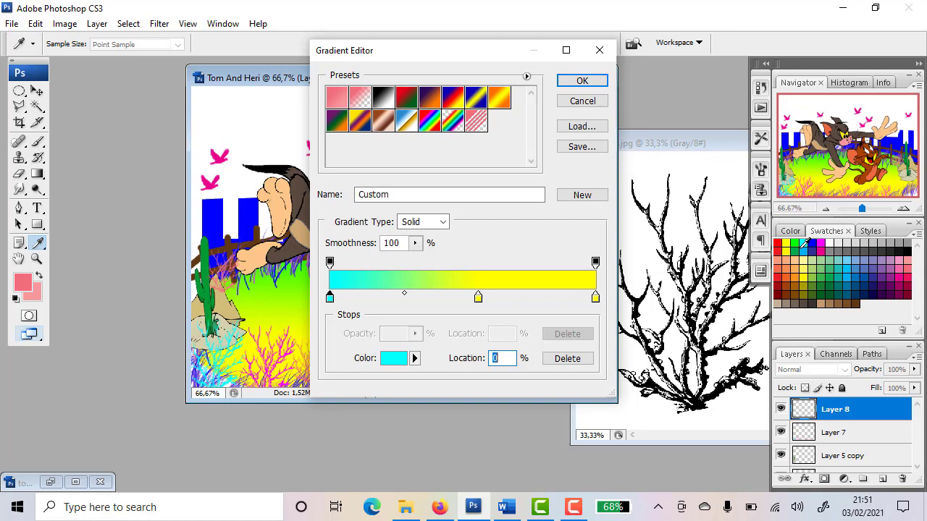
{"action": "left_click", "coordinate": [596, 298]}
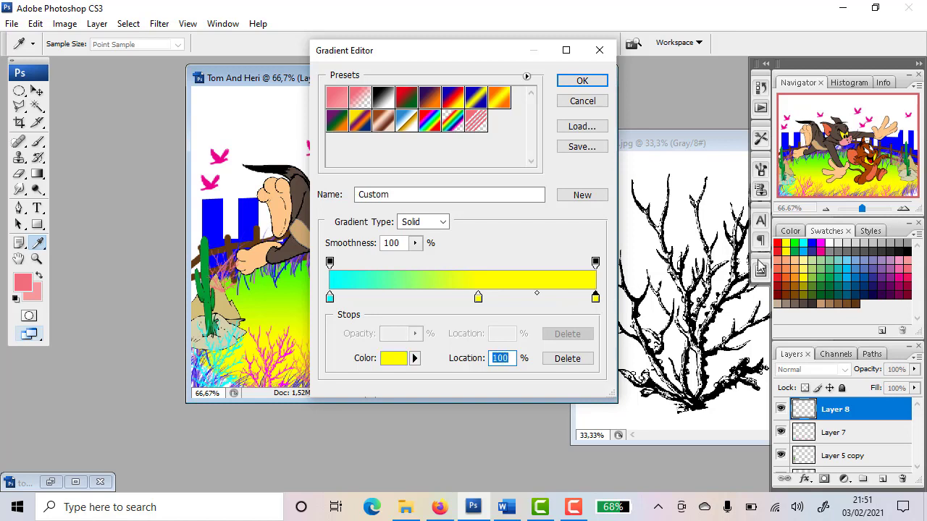
{"action": "left_click", "coordinate": [833, 243]}
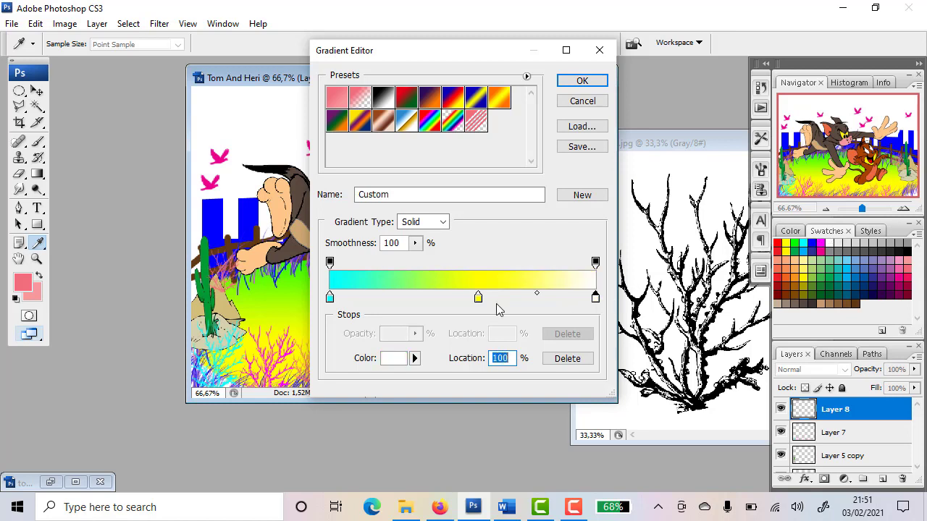
{"action": "left_click_drag", "start_coordinate": [478, 299], "coordinate": [441, 416]}
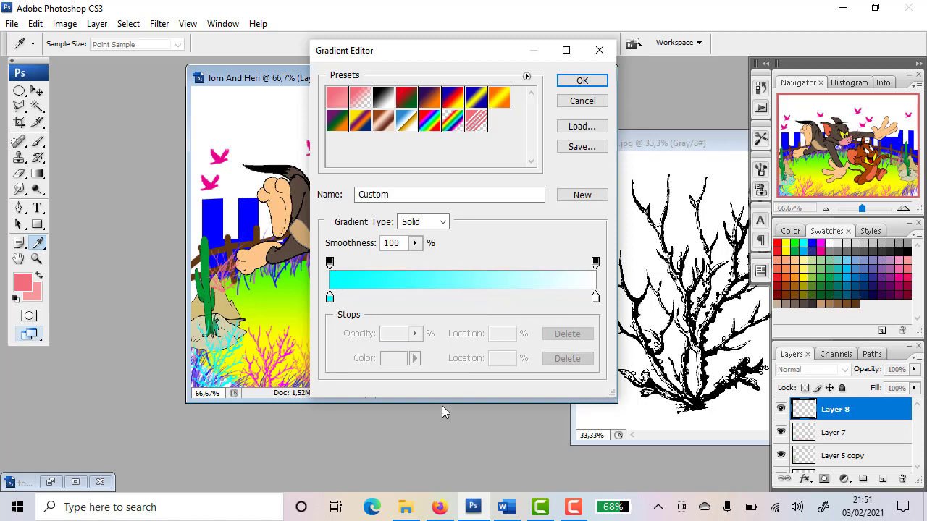
- Try blue and yellow middle stops in the cyan-to-white gradient, and remove both stops
{"action": "left_click", "coordinate": [451, 298]}
{"action": "left_click", "coordinate": [812, 244]}
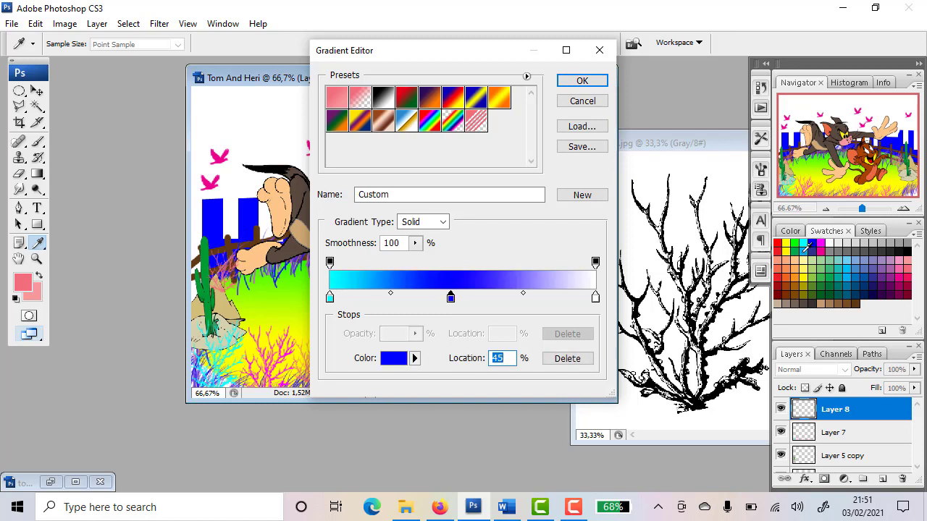
{"action": "left_click", "coordinate": [506, 298]}
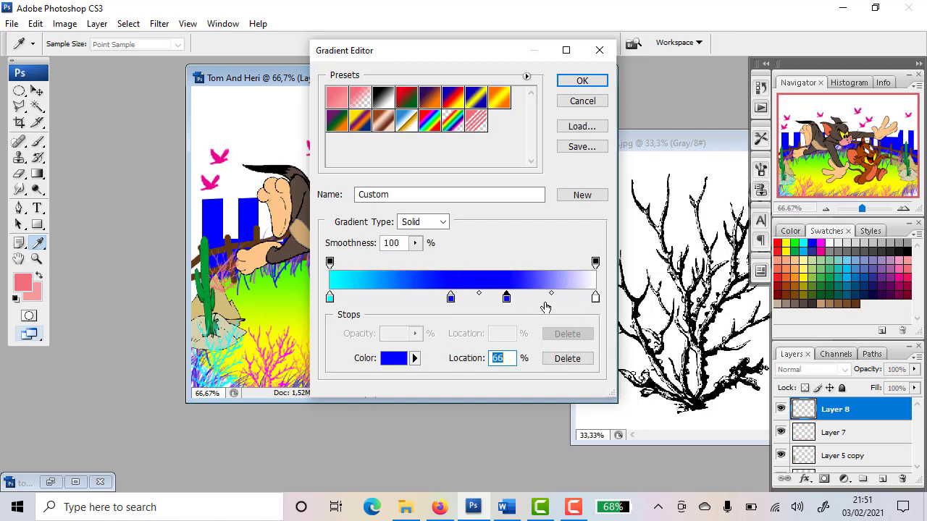
{"action": "left_click", "coordinate": [786, 244]}
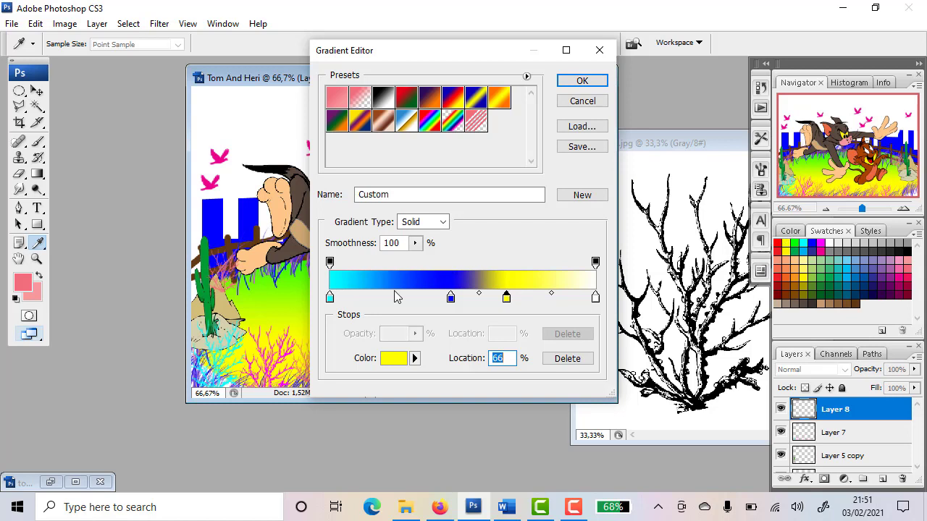
{"action": "left_click_drag", "start_coordinate": [450, 297], "coordinate": [390, 297]}
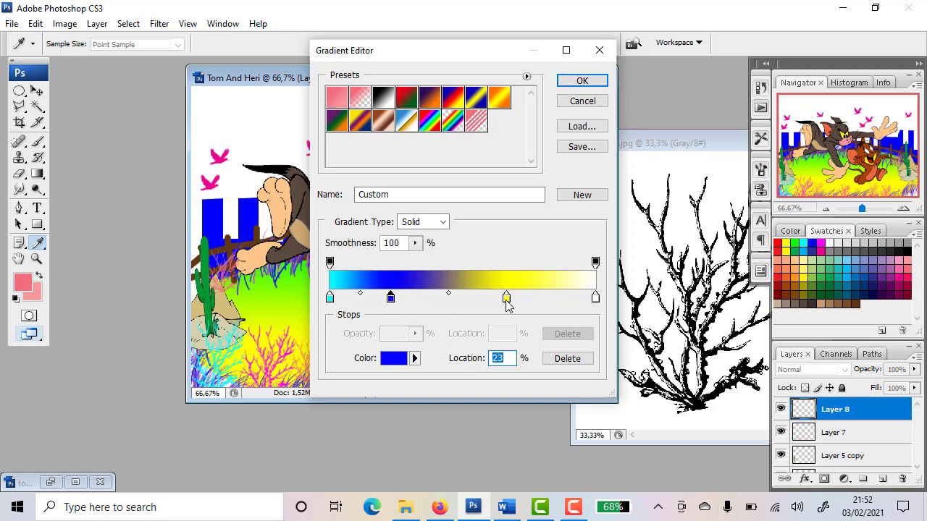
{"action": "left_click_drag", "start_coordinate": [506, 299], "coordinate": [503, 352]}
{"action": "left_click_drag", "start_coordinate": [390, 297], "coordinate": [400, 333]}
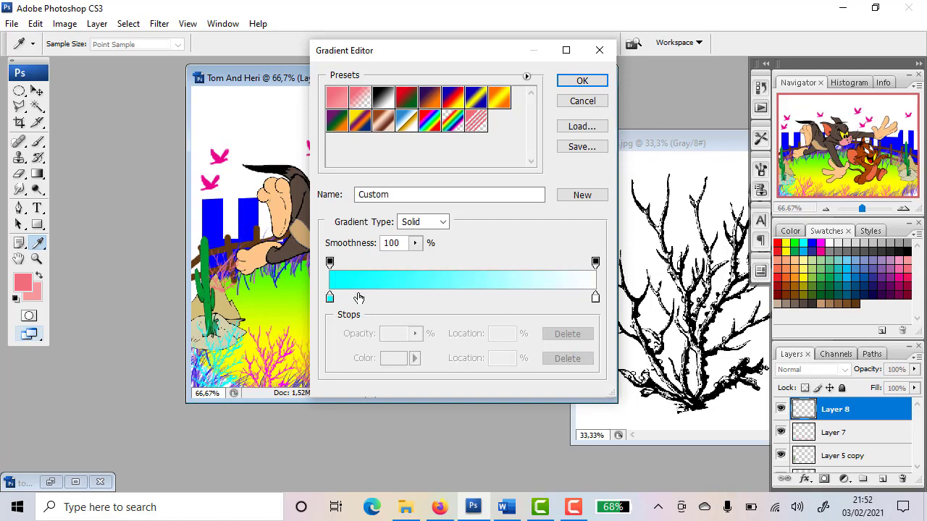
- Accept the cyan-to-white gradient and fill Layer 8 with it vertically, from the canvas top to about mid-height
{"action": "left_click", "coordinate": [583, 81]}
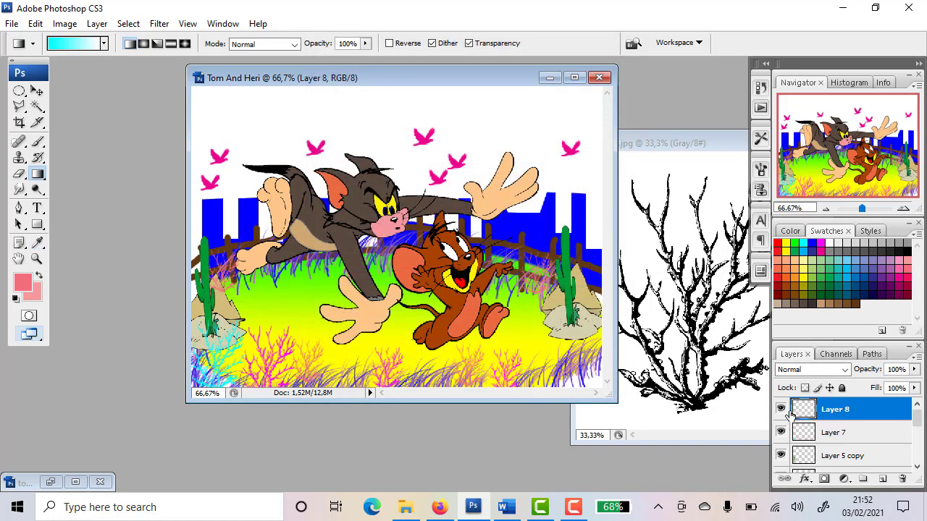
{"action": "left_click", "coordinate": [780, 433]}
{"action": "left_click", "coordinate": [780, 432]}
{"action": "left_click", "coordinate": [780, 411]}
{"action": "left_click", "coordinate": [780, 411]}
{"action": "left_click_drag", "start_coordinate": [418, 87], "coordinate": [412, 225]}
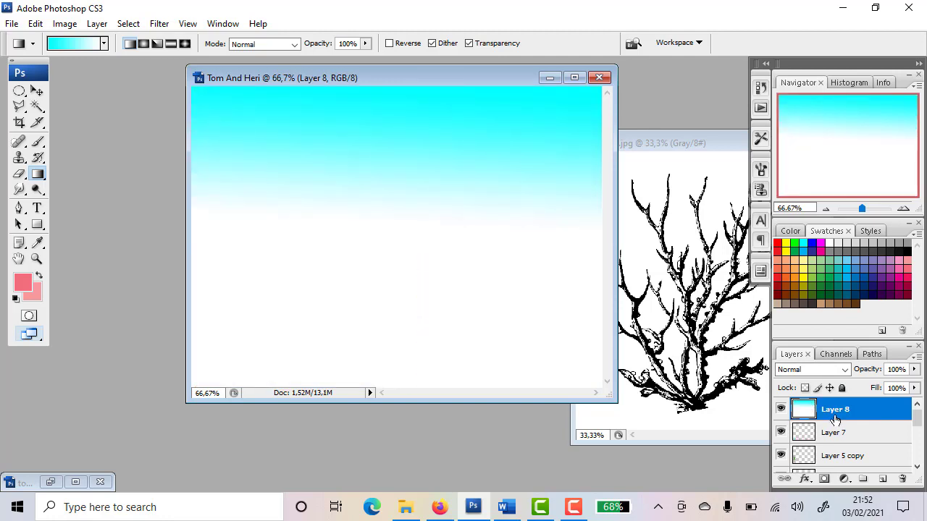
- Move Layer 8 down the layer stack until it sits directly above the Background layer, behind Layer 1
{"action": "left_click_drag", "start_coordinate": [870, 407], "coordinate": [863, 451]}
{"action": "mouse_move", "coordinate": [917, 424]}
{"action": "left_mouse_down"}
{"action": "mouse_move", "coordinate": [918, 434]}
{"action": "mouse_move", "coordinate": [917, 414]}
{"action": "left_mouse_up"}
{"action": "left_click_drag", "start_coordinate": [869, 439], "coordinate": [889, 442]}
{"action": "scroll", "coordinate": [918, 424], "scroll_direction": "down", "scroll_amount": 1}
{"action": "left_click_drag", "start_coordinate": [877, 410], "coordinate": [872, 452]}
{"action": "mouse_move", "coordinate": [917, 428]}
{"action": "left_mouse_down"}
{"action": "mouse_move", "coordinate": [867, 445]}
{"action": "mouse_move", "coordinate": [867, 454]}
{"action": "mouse_move", "coordinate": [918, 443]}
{"action": "left_mouse_up"}
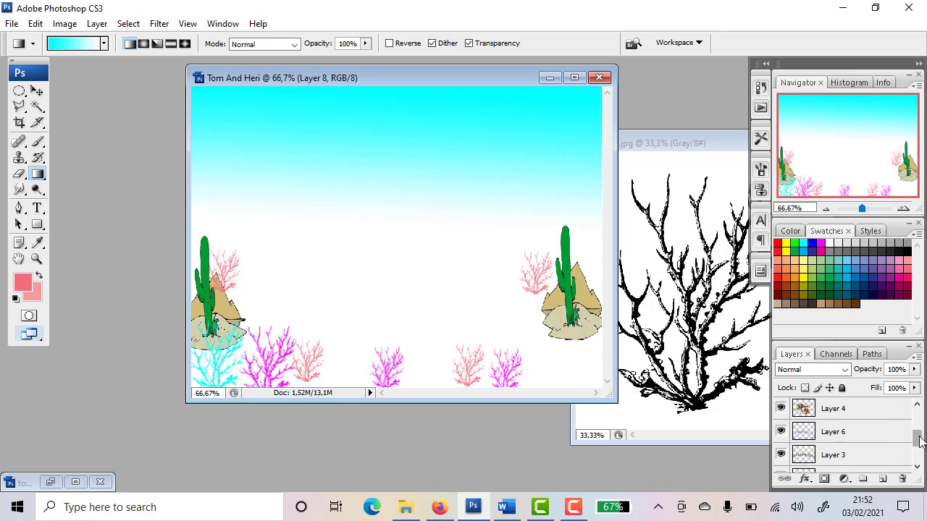
{"action": "scroll", "coordinate": [918, 434], "scroll_direction": "up", "scroll_amount": 1}
{"action": "left_click_drag", "start_coordinate": [892, 409], "coordinate": [918, 439]}
{"action": "left_click_drag", "start_coordinate": [867, 411], "coordinate": [916, 447]}
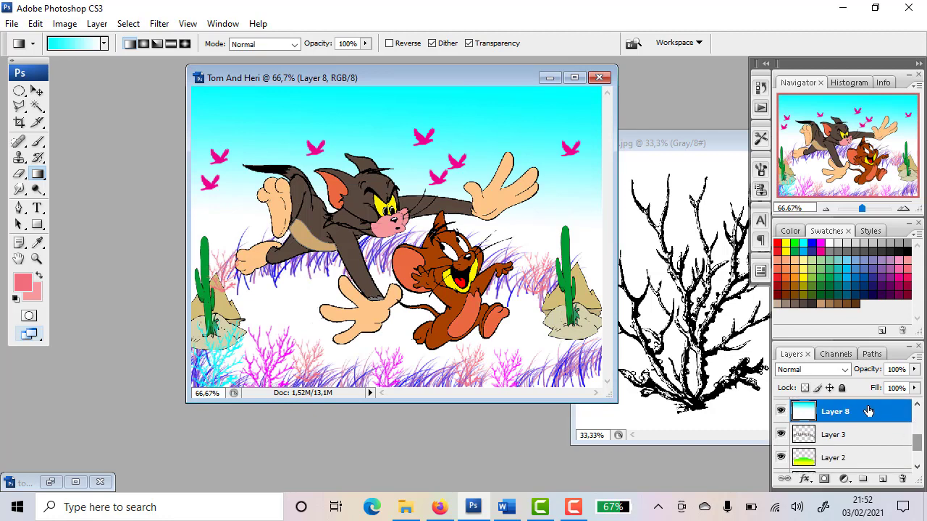
{"action": "left_click_drag", "start_coordinate": [869, 411], "coordinate": [916, 451]}
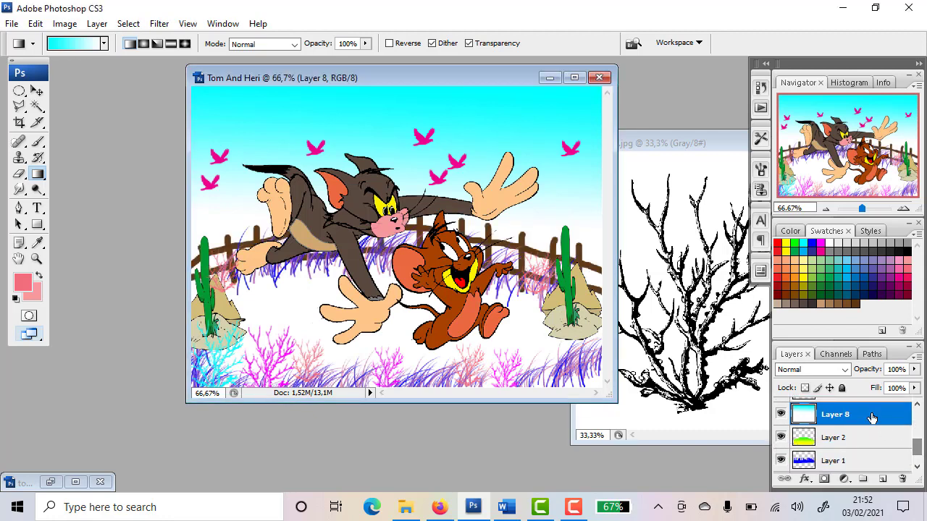
{"action": "left_click_drag", "start_coordinate": [872, 419], "coordinate": [917, 454]}
{"action": "left_click_drag", "start_coordinate": [862, 417], "coordinate": [849, 453]}
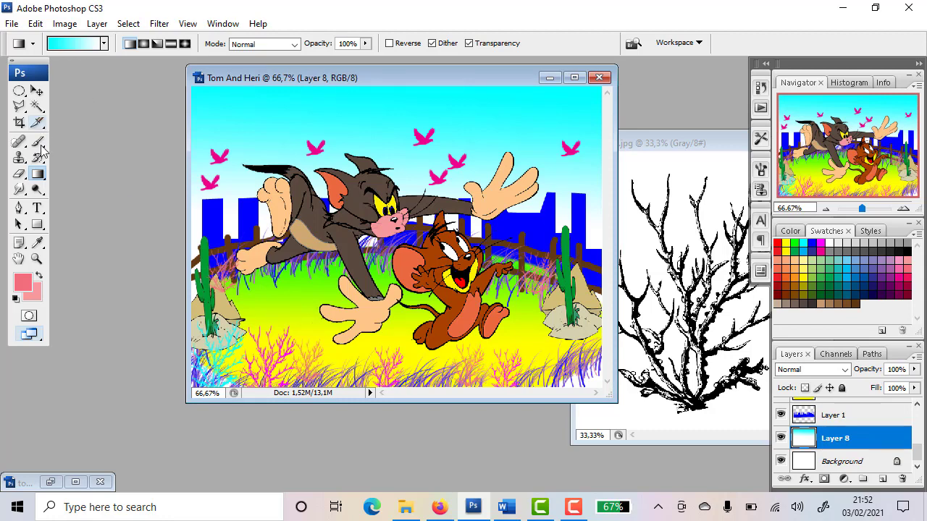
- Redraw the sky gradient on Layer 8 at several lengths, finishing with a vertical blend from the canvas top, and maximise the document window
{"action": "left_click_drag", "start_coordinate": [391, 84], "coordinate": [382, 117]}
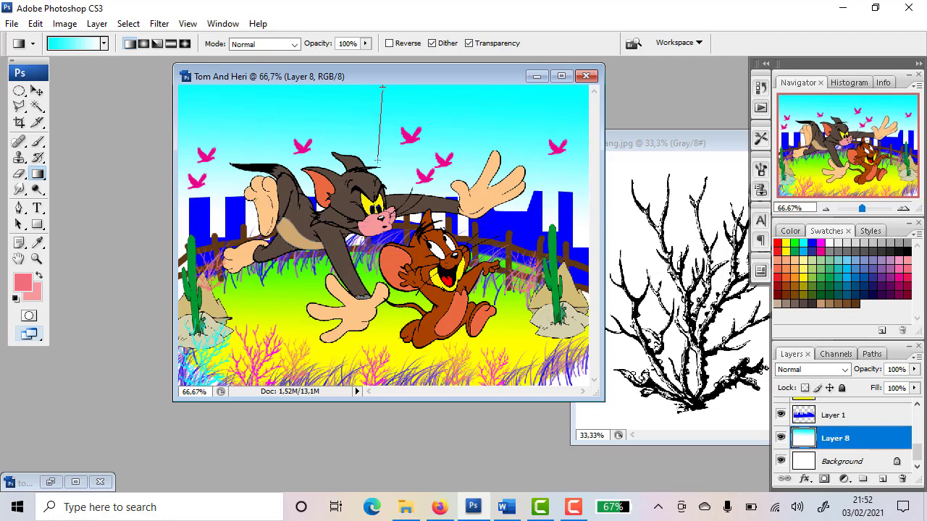
{"action": "left_click_drag", "start_coordinate": [377, 159], "coordinate": [378, 163]}
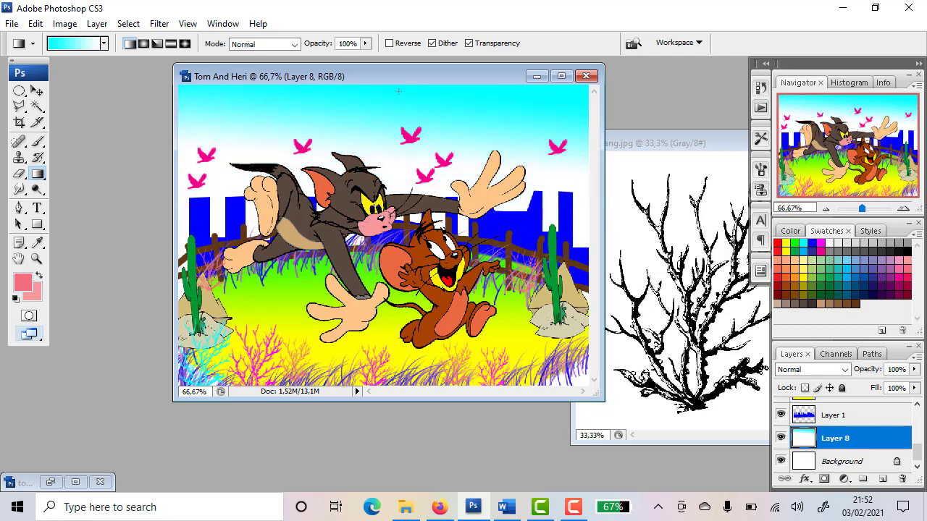
{"action": "left_click_drag", "start_coordinate": [398, 197], "coordinate": [398, 197]}
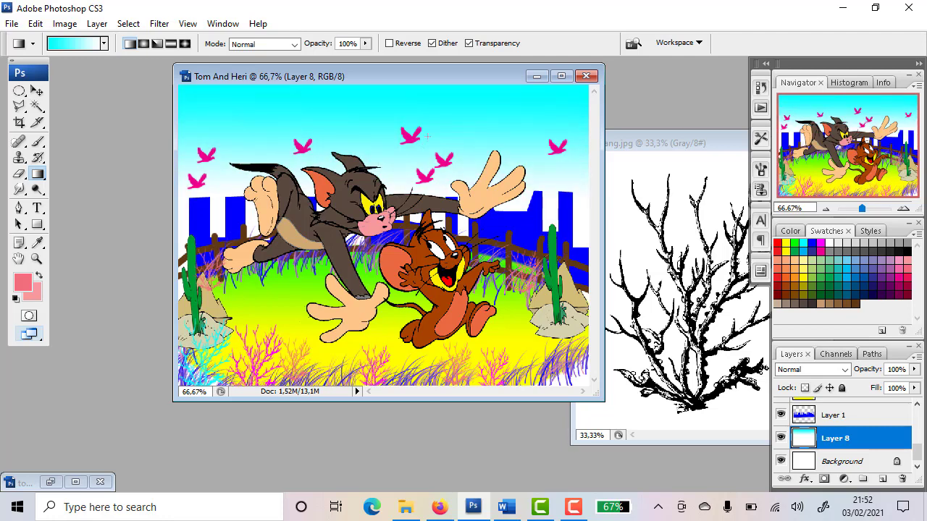
{"action": "left_click", "coordinate": [561, 76]}
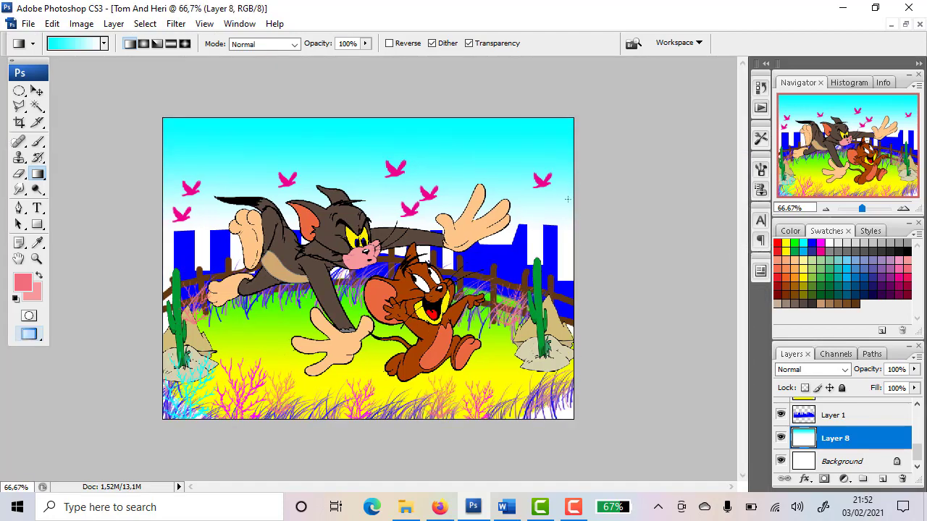
{"action": "mouse_move", "coordinate": [861, 208]}
{"action": "left_mouse_down"}
{"action": "mouse_move", "coordinate": [871, 209]}
{"action": "mouse_move", "coordinate": [864, 212]}
{"action": "left_mouse_up"}
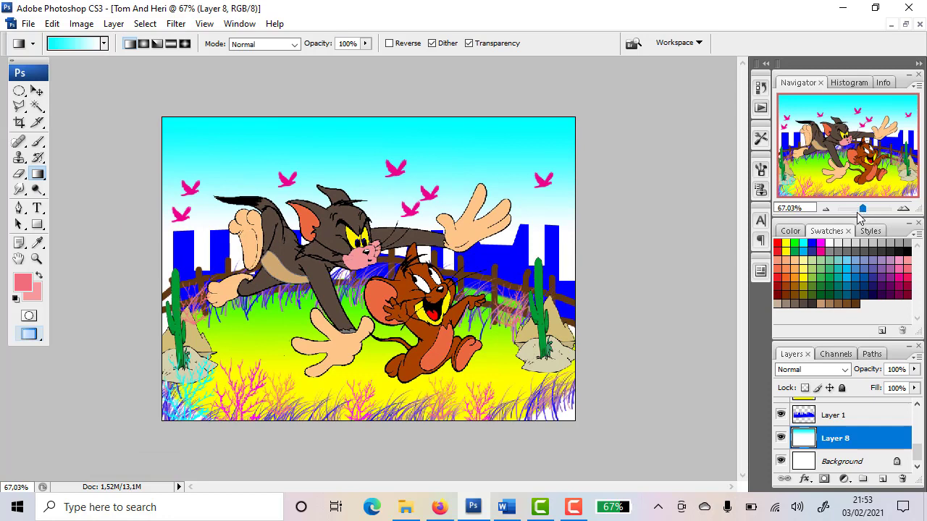
- Set the Elliptical Marquee's feather to 0 px and add a new empty layer above Layer 7
{"action": "left_click", "coordinate": [20, 92]}
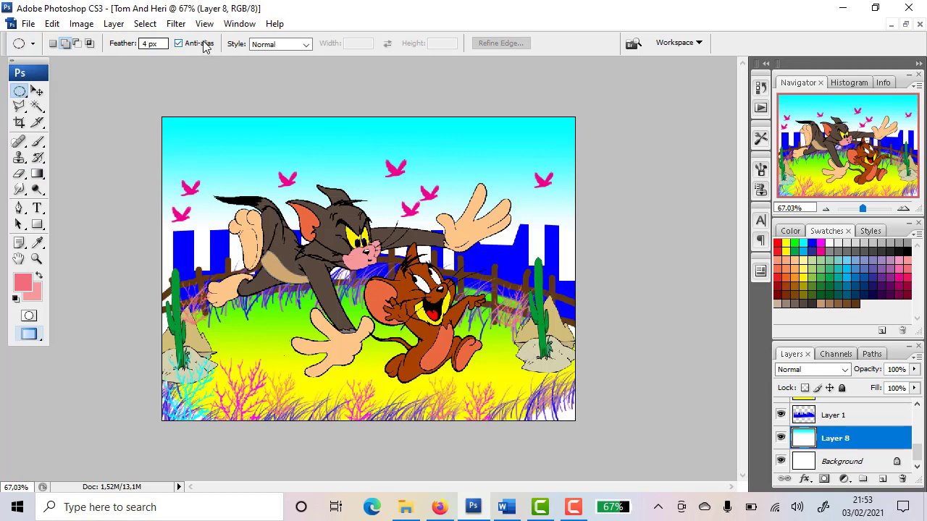
{"action": "left_click", "coordinate": [131, 46]}
{"action": "type", "text": "0"}
{"action": "left_click_drag", "start_coordinate": [917, 453], "coordinate": [917, 411]}
{"action": "left_click", "coordinate": [880, 410]}
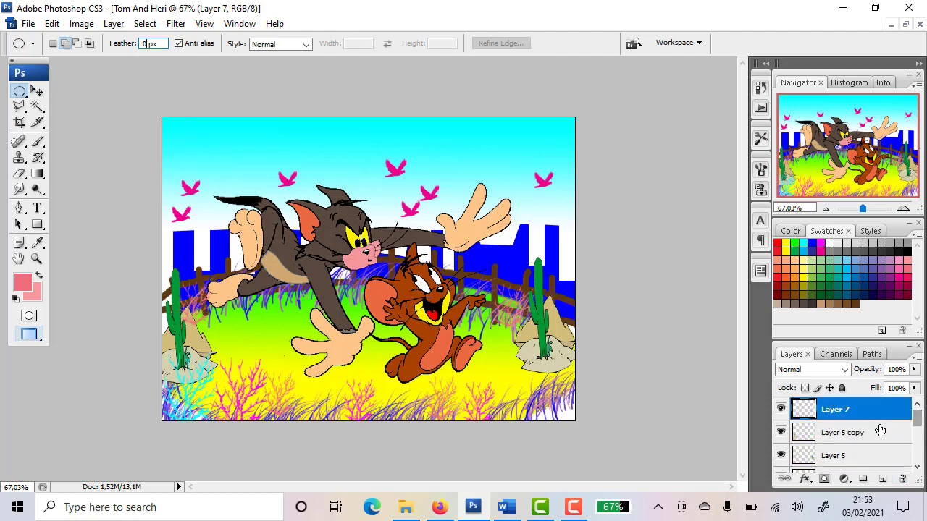
{"action": "left_click", "coordinate": [781, 410]}
{"action": "left_click", "coordinate": [782, 410]}
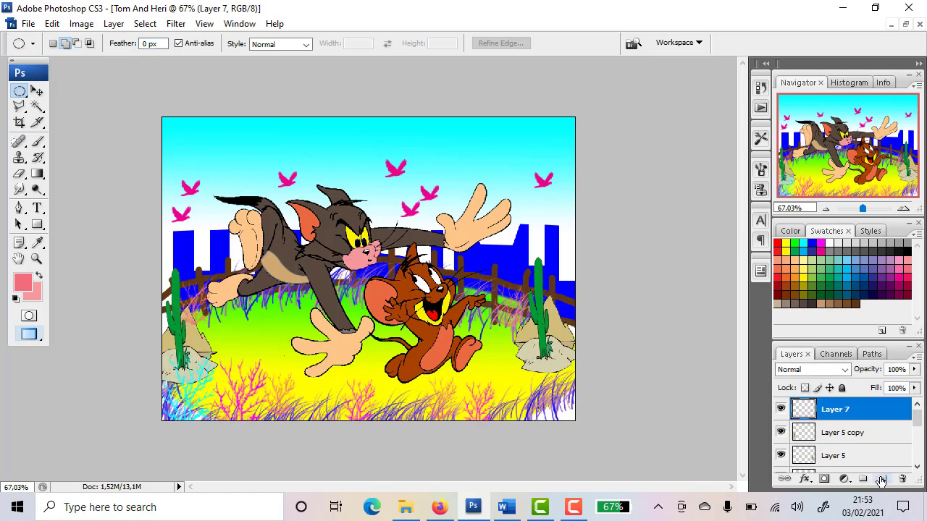
{"action": "left_click", "coordinate": [883, 479]}
- Select a cloud shape of overlapping ellipses in the sky above Tom's tail and fill it with white
{"action": "left_click_drag", "start_coordinate": [228, 163], "coordinate": [230, 165]}
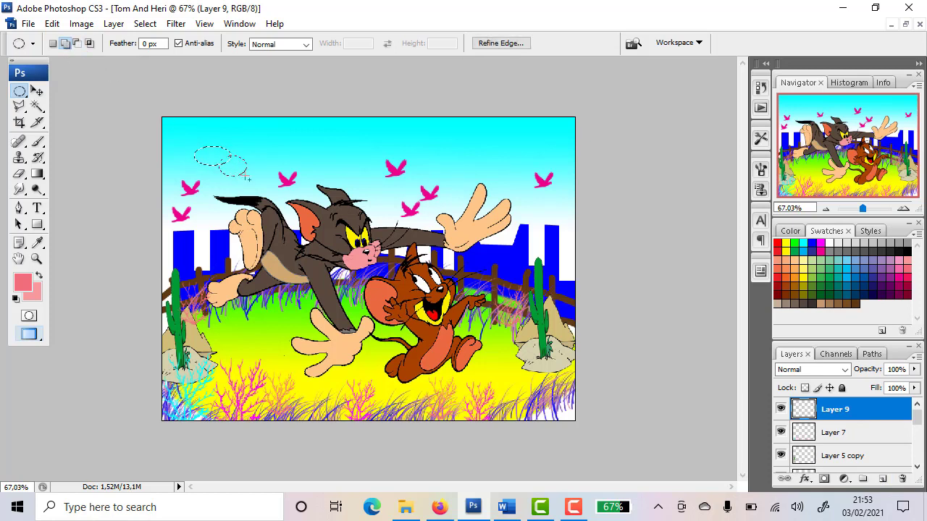
{"action": "left_click_drag", "start_coordinate": [229, 154], "coordinate": [229, 154]}
{"action": "left_click", "coordinate": [833, 245]}
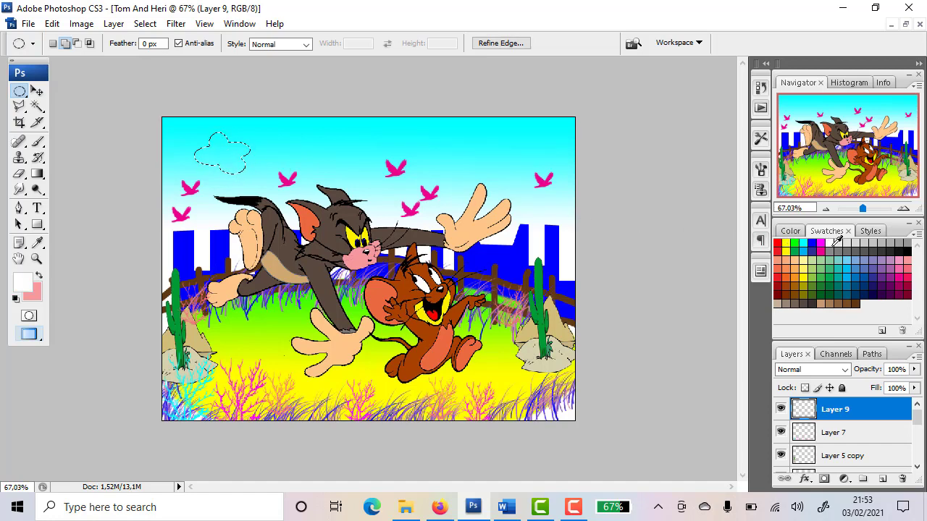
{"action": "left_click_drag", "start_coordinate": [38, 174], "coordinate": [59, 175]}
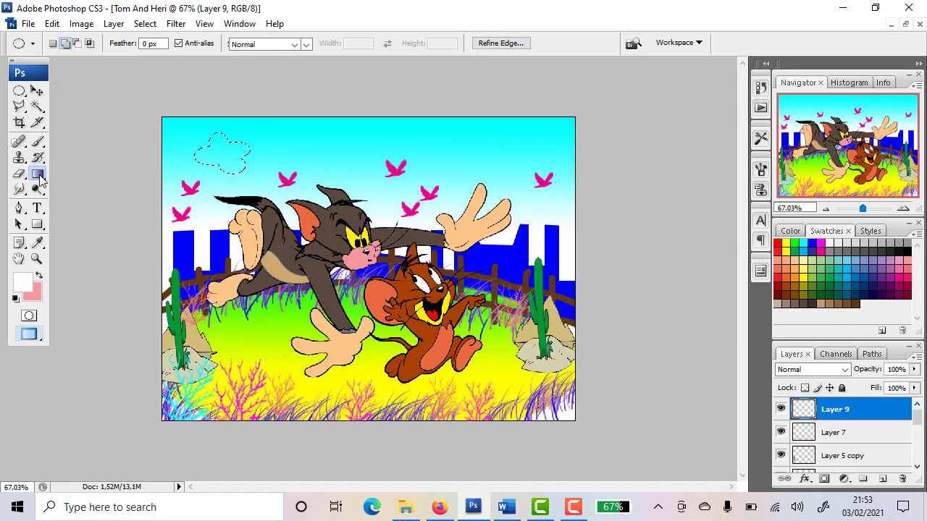
{"action": "left_click", "coordinate": [219, 153]}
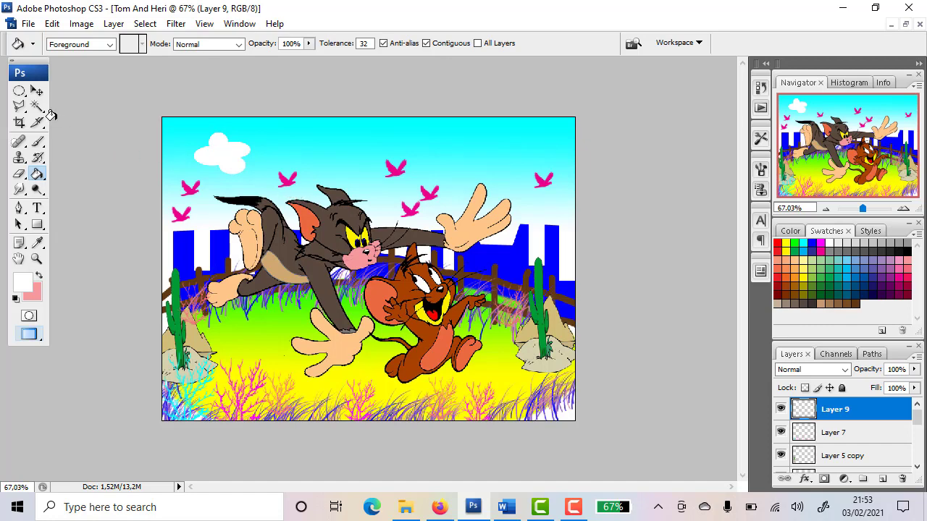
- Add a second white cloud above Tom's head from overlapping elliptical selections with a 3 px feather, and deselect it
{"action": "left_click", "coordinate": [18, 92]}
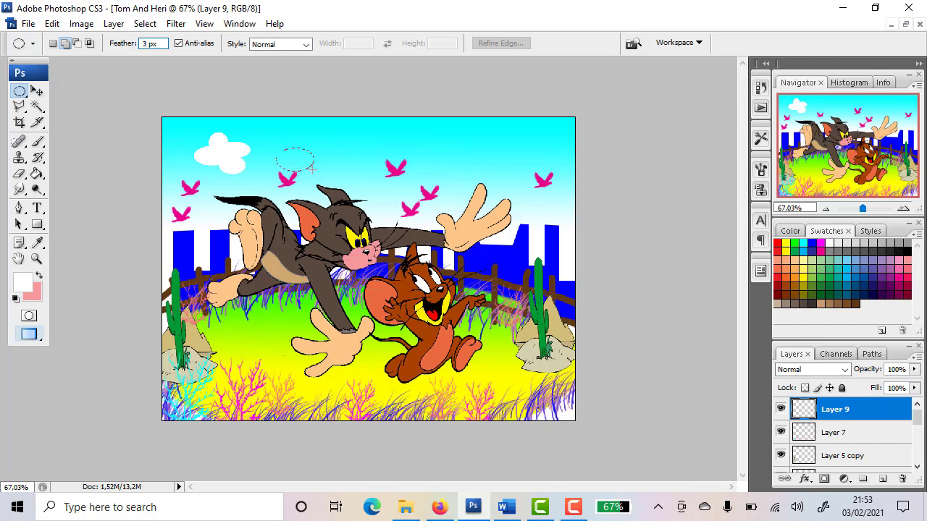
{"action": "left_click_drag", "start_coordinate": [311, 168], "coordinate": [325, 148]}
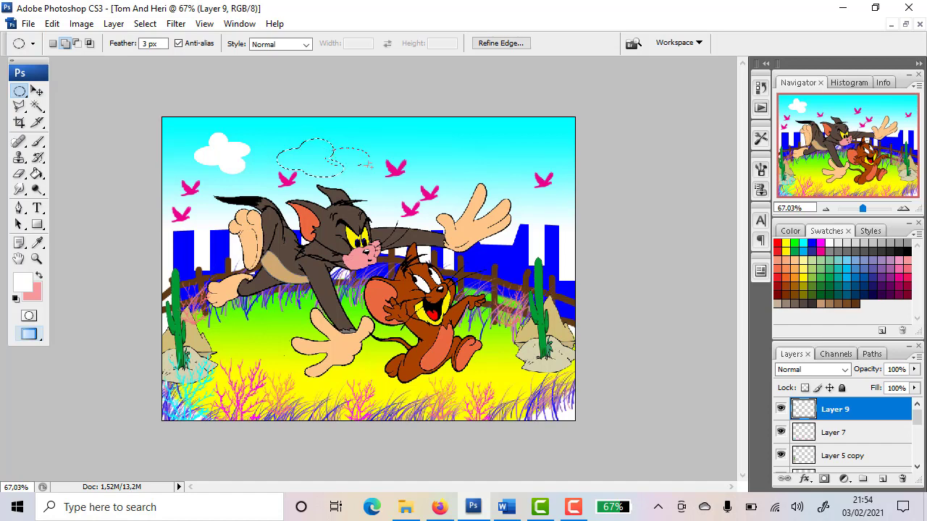
{"action": "left_click", "coordinate": [36, 174]}
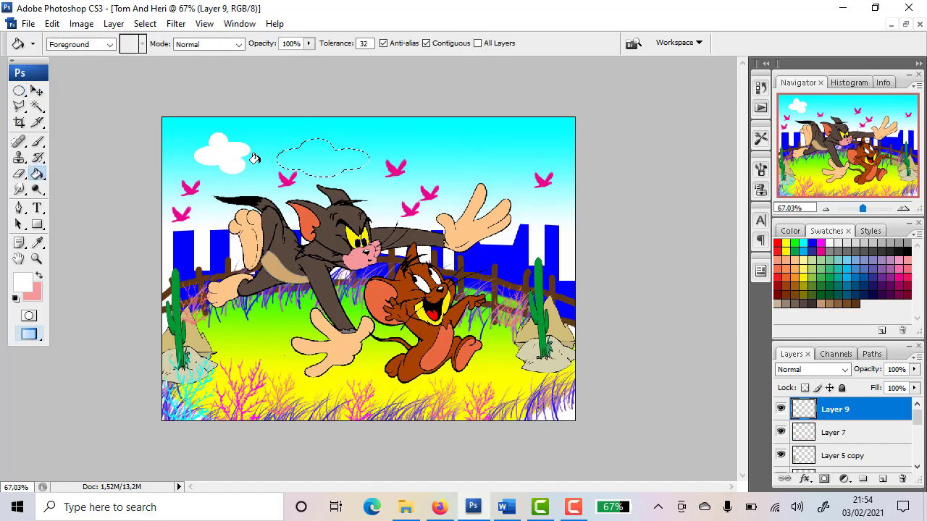
{"action": "left_click", "coordinate": [304, 156]}
{"action": "key", "text": "ctrl+d"}
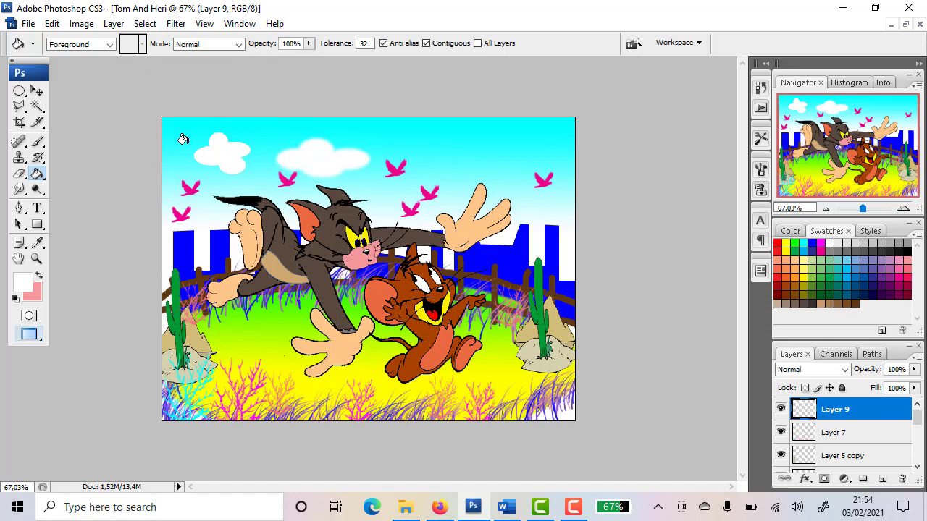
- Add a larger white cloud above Tom's outstretched hand from overlapping elliptical selections with a 5 px feather, and deselect it
{"action": "left_click", "coordinate": [19, 93]}
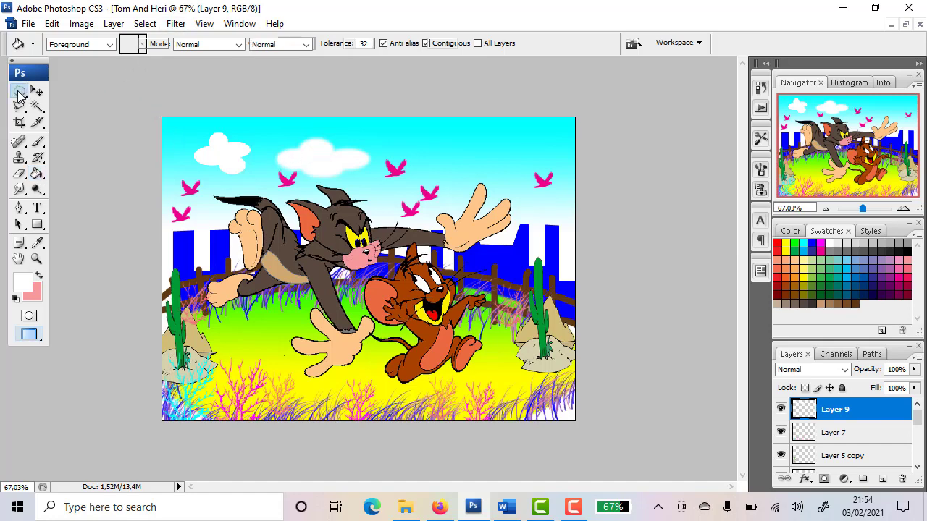
{"action": "double_click", "coordinate": [145, 44]}
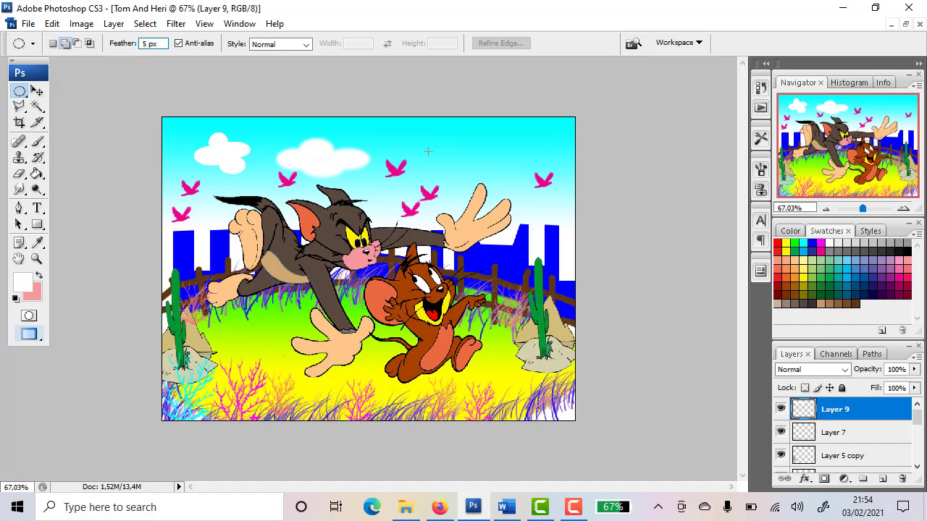
{"action": "left_click_drag", "start_coordinate": [457, 184], "coordinate": [508, 194]}
{"action": "left_click_drag", "start_coordinate": [463, 132], "coordinate": [527, 176]}
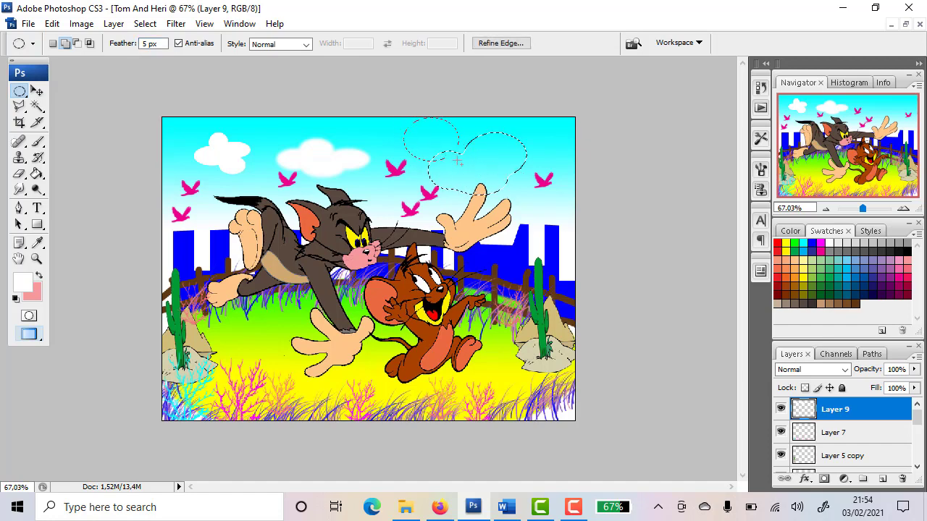
{"action": "left_click", "coordinate": [36, 173]}
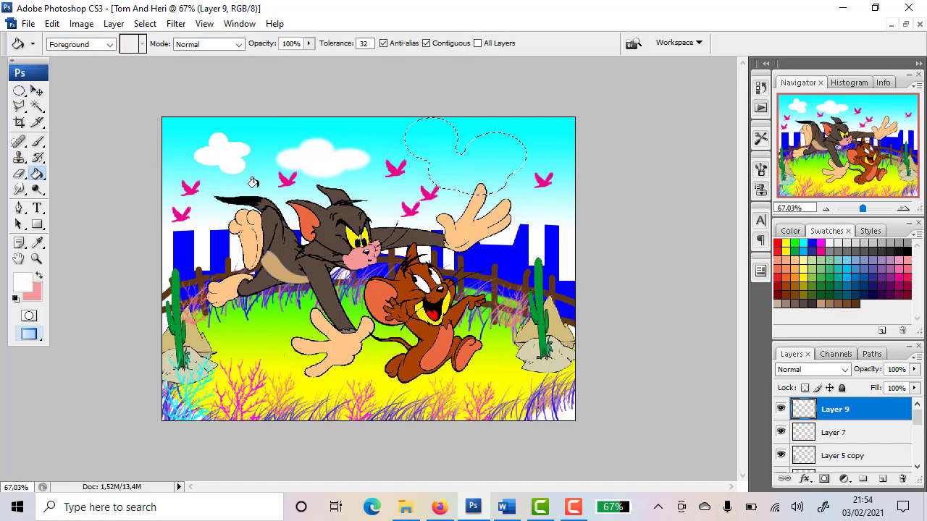
{"action": "left_click", "coordinate": [457, 175]}
{"action": "key", "text": "ctrl+d"}
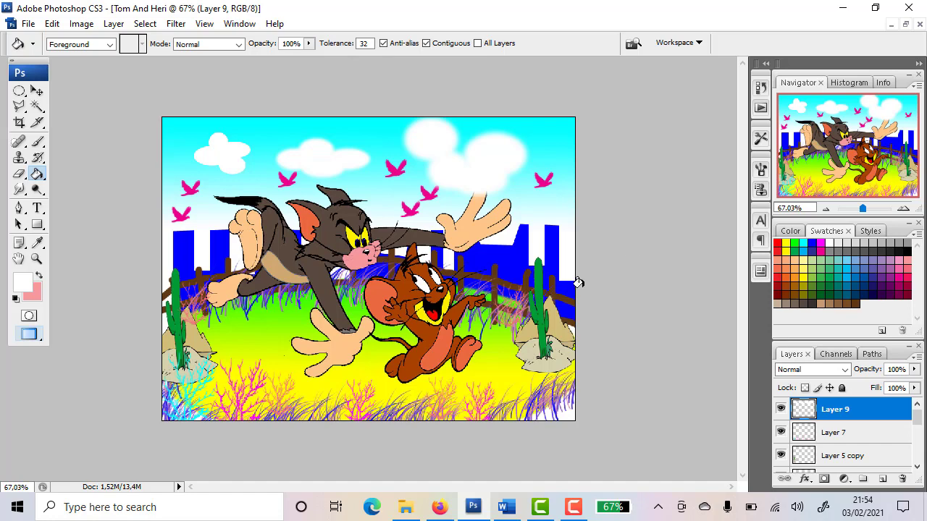
- Check the clouds in the Word reference picture, return to Photoshop and activate the Move tool
{"action": "left_click", "coordinate": [509, 509]}
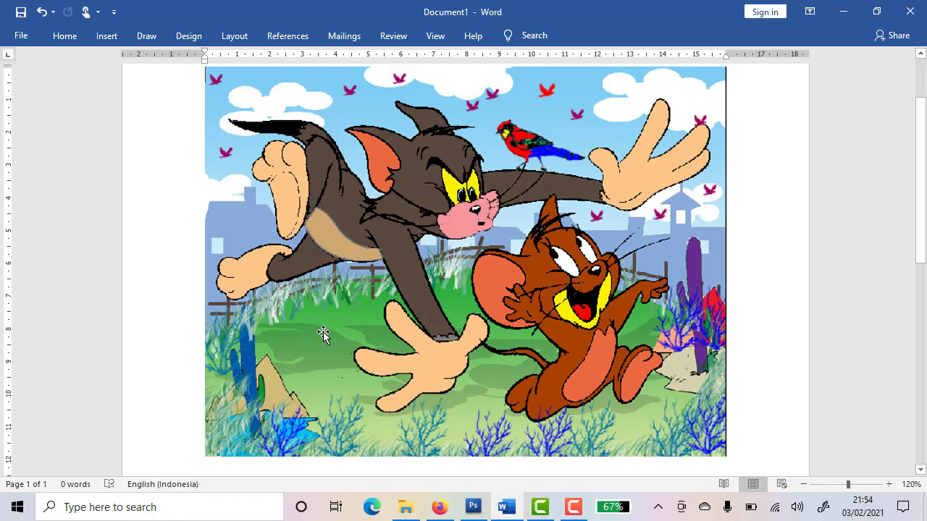
{"action": "left_click", "coordinate": [473, 509]}
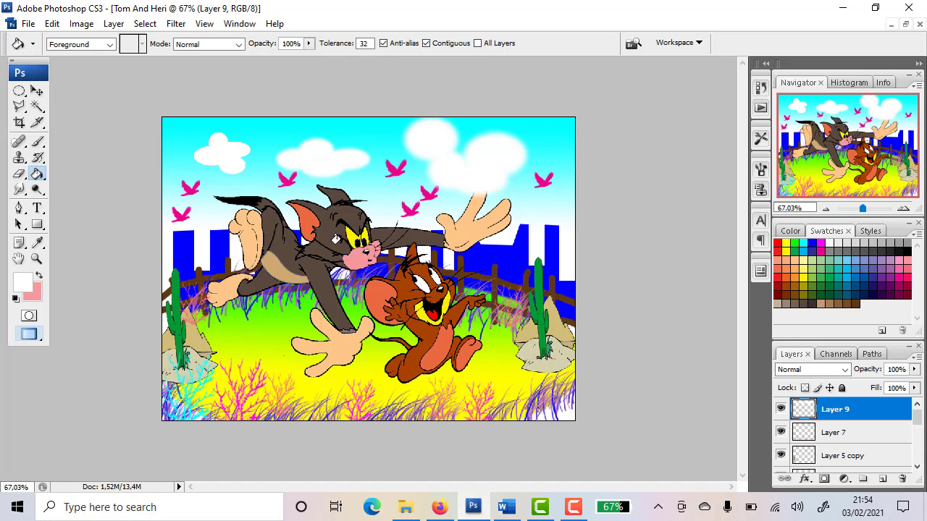
{"action": "left_click", "coordinate": [37, 90]}
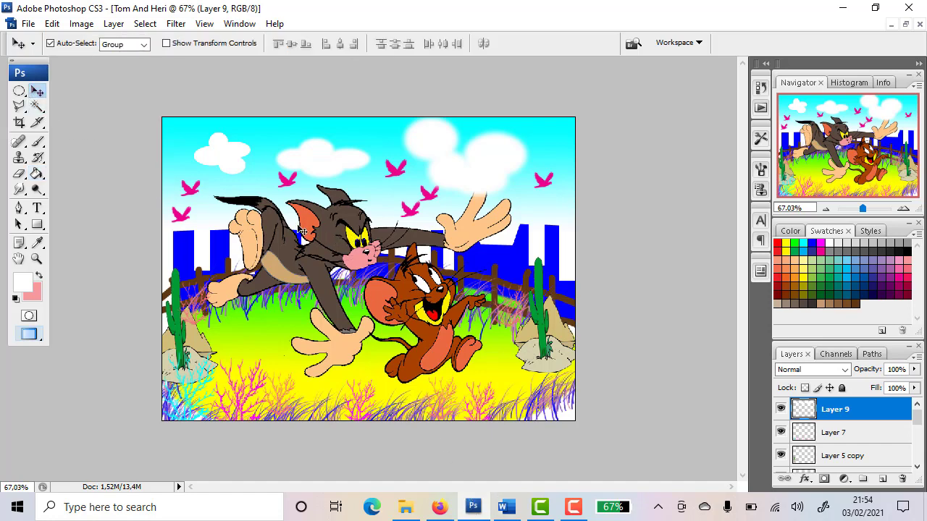
- Shift the Tom and Jerry layer slightly and erase its magenta birds from the sky with the Eraser enlarged to 45 px
{"action": "left_click_drag", "start_coordinate": [332, 233], "coordinate": [338, 252]}
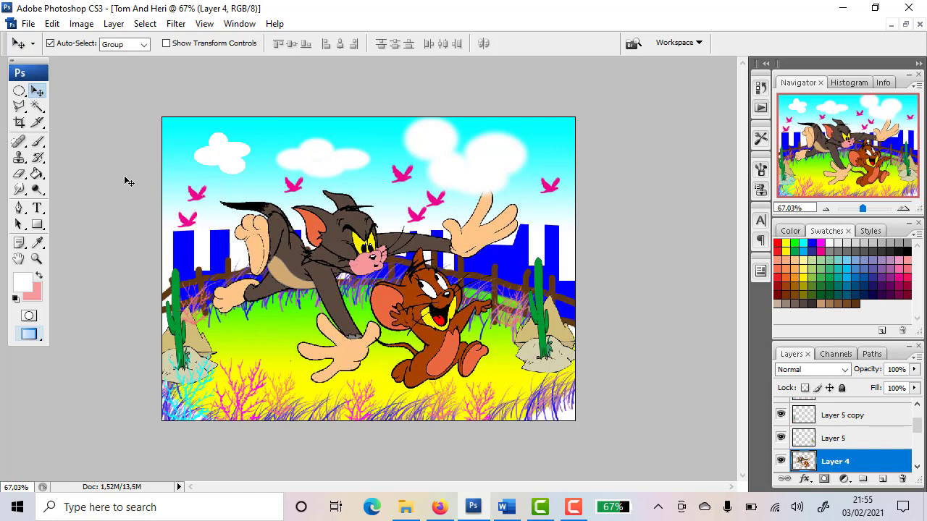
{"action": "left_click", "coordinate": [19, 174]}
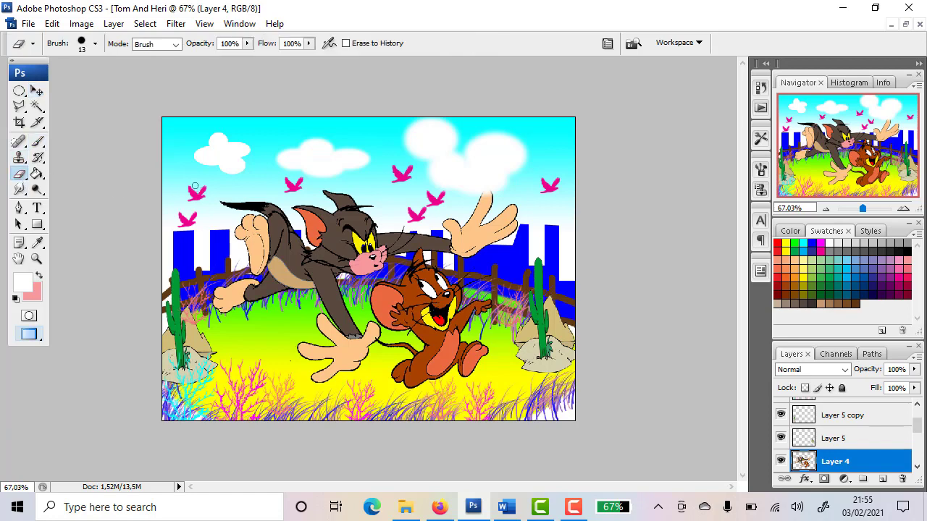
{"action": "key", "text": "bracketright"}
{"action": "left_click_drag", "start_coordinate": [194, 190], "coordinate": [187, 223]}
{"action": "mouse_move", "coordinate": [294, 190]}
{"action": "left_mouse_down"}
{"action": "mouse_move", "coordinate": [442, 171]}
{"action": "mouse_move", "coordinate": [396, 174]}
{"action": "mouse_move", "coordinate": [415, 197]}
{"action": "mouse_move", "coordinate": [411, 211]}
{"action": "mouse_move", "coordinate": [440, 190]}
{"action": "mouse_move", "coordinate": [547, 193]}
{"action": "left_mouse_up"}
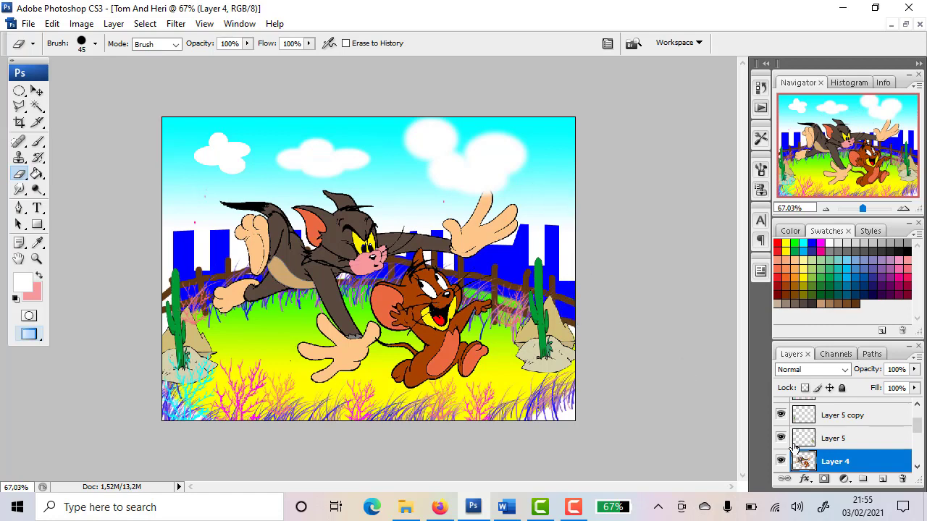
- Add a new layer and stamp three yellow birds in the sky around Tom's outstretched hand with the bird brush at 30 px
{"action": "left_click", "coordinate": [883, 479]}
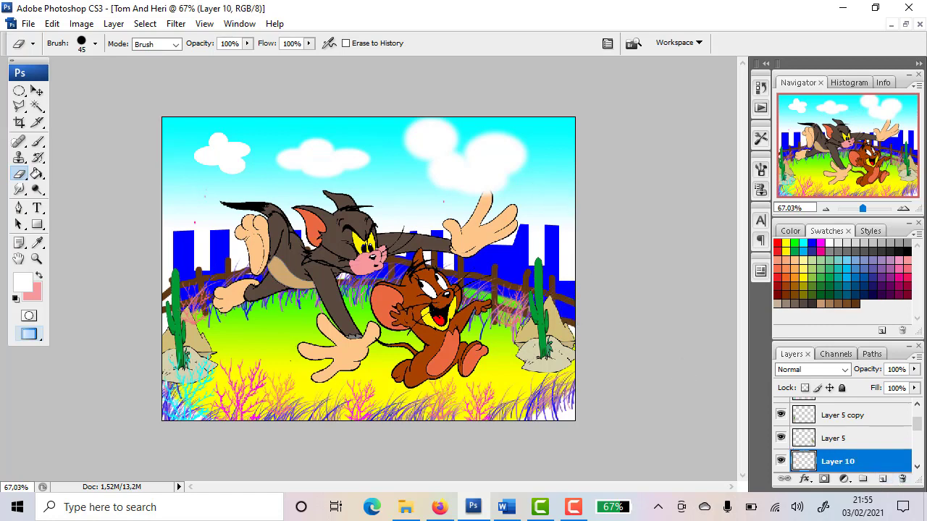
{"action": "left_click", "coordinate": [38, 142]}
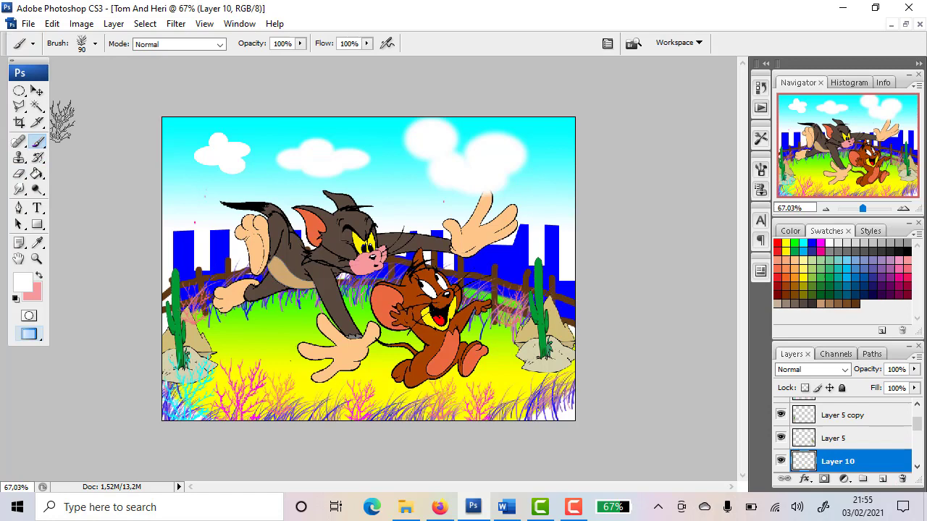
{"action": "left_click", "coordinate": [95, 44]}
{"action": "left_click", "coordinate": [143, 206]}
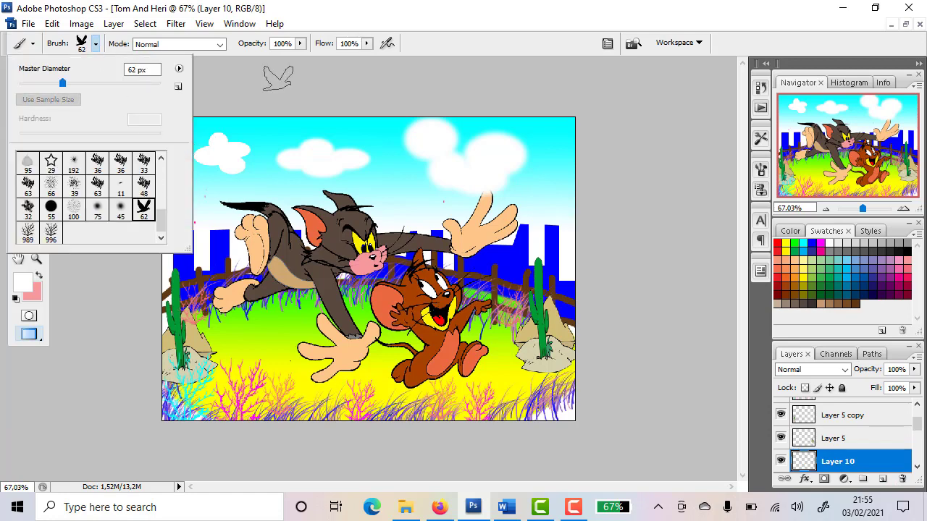
{"action": "left_click", "coordinate": [276, 77]}
{"action": "key", "text": "bracketleft"}
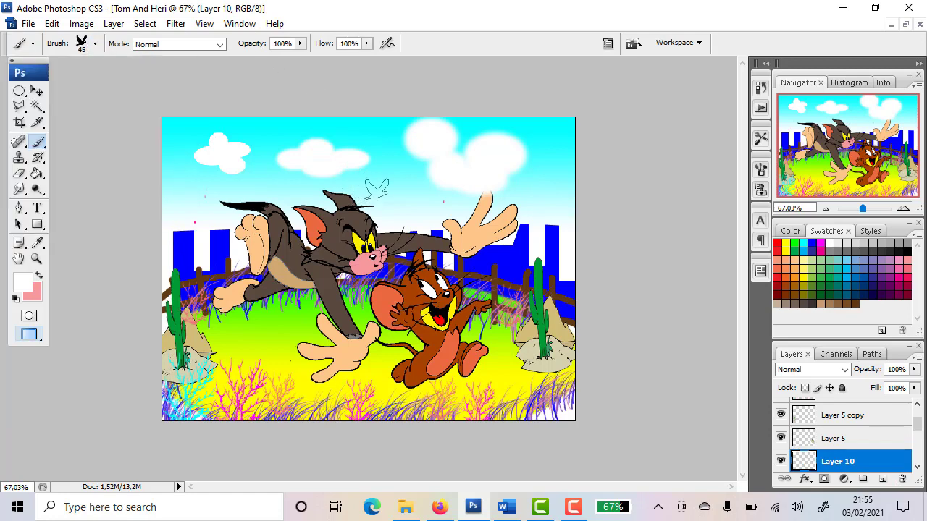
{"action": "key", "text": "bracketleft"}
{"action": "left_click", "coordinate": [786, 244]}
{"action": "key", "text": "bracketleft"}
{"action": "left_click", "coordinate": [545, 193]}
{"action": "left_click", "coordinate": [403, 188]}
{"action": "left_click", "coordinate": [423, 203]}
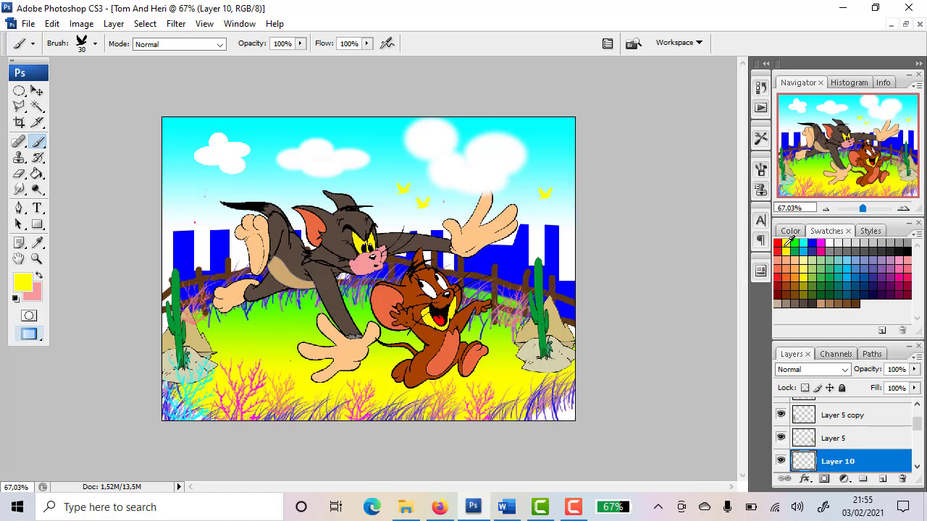
- Stamp seven red birds across the sky below the clouds with the bird brush at 25 px
{"action": "left_click", "coordinate": [778, 244]}
{"action": "left_click", "coordinate": [251, 181]}
{"action": "left_click", "coordinate": [392, 170]}
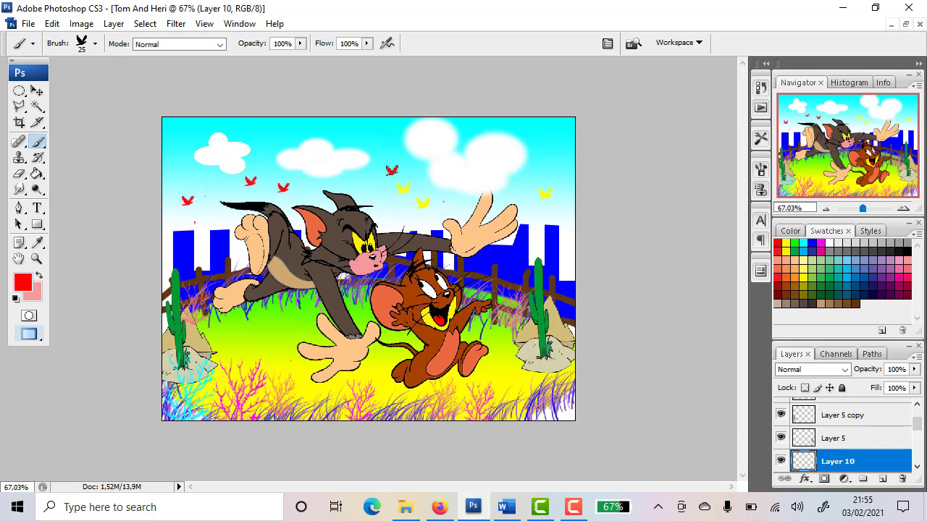
{"action": "left_click", "coordinate": [549, 169]}
{"action": "left_click", "coordinate": [554, 212]}
- Check the Word reference picture, return to Photoshop and nudge Tom and Jerry slightly down and to the left
{"action": "left_click", "coordinate": [506, 507]}
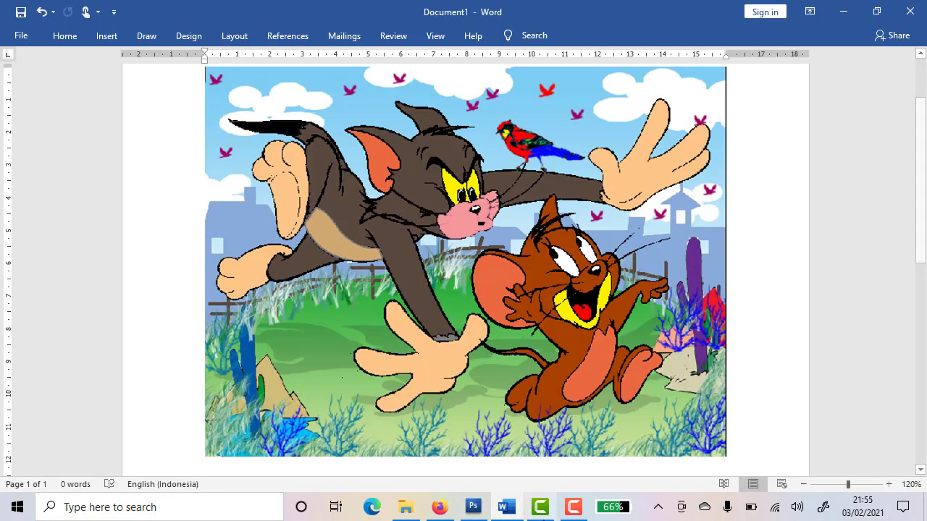
{"action": "left_click", "coordinate": [473, 507]}
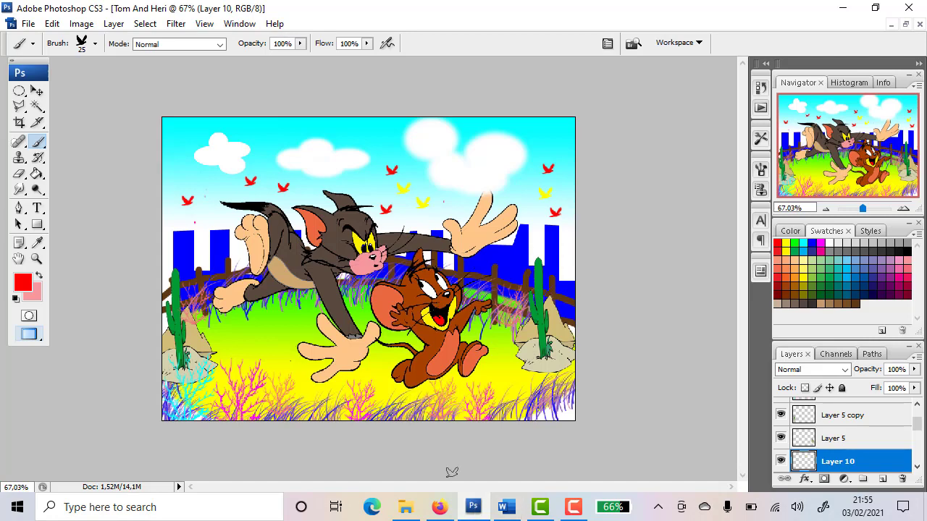
{"action": "left_click", "coordinate": [37, 90]}
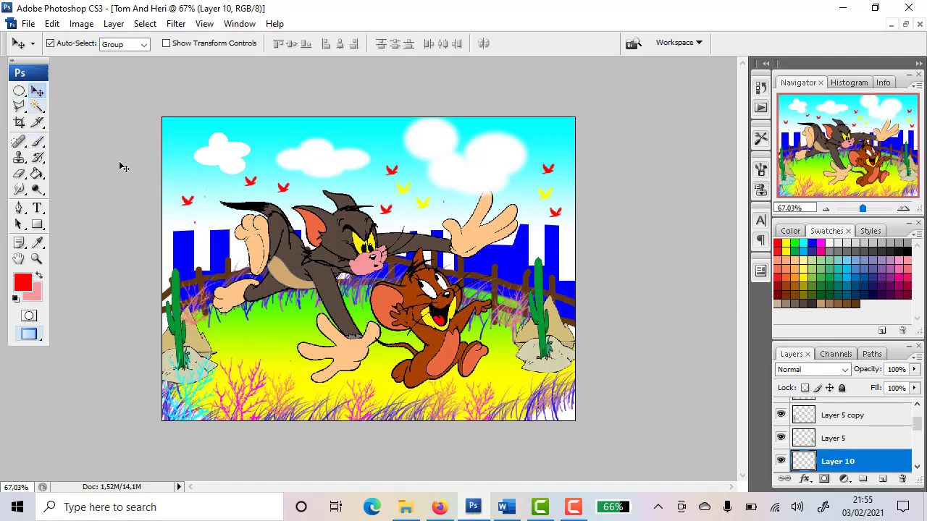
{"action": "mouse_move", "coordinate": [355, 259]}
{"action": "left_mouse_down"}
{"action": "mouse_move", "coordinate": [346, 251]}
{"action": "mouse_move", "coordinate": [365, 257]}
{"action": "mouse_move", "coordinate": [345, 254]}
{"action": "mouse_move", "coordinate": [348, 266]}
{"action": "left_mouse_up"}
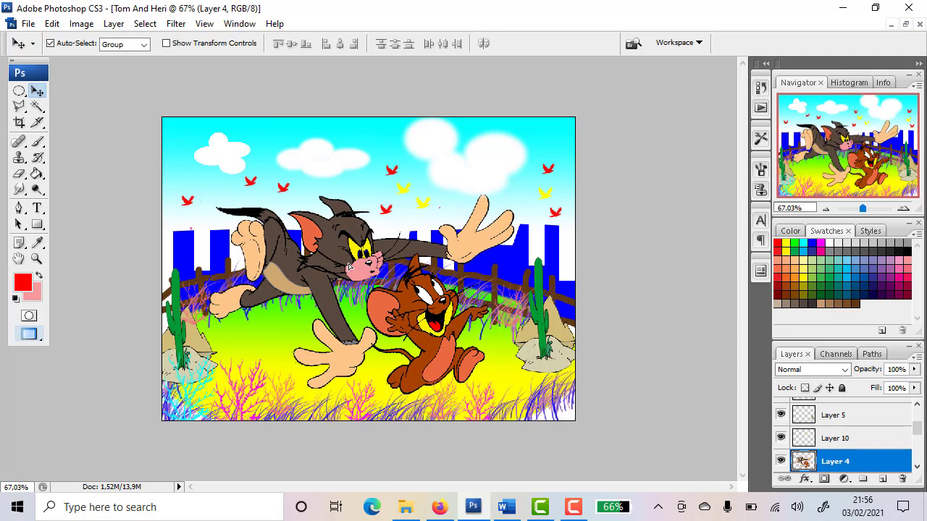
- Duplicate Layer 4 and move the Tom and Jerry copy down and to the right of the original
{"action": "right_click", "coordinate": [849, 464]}
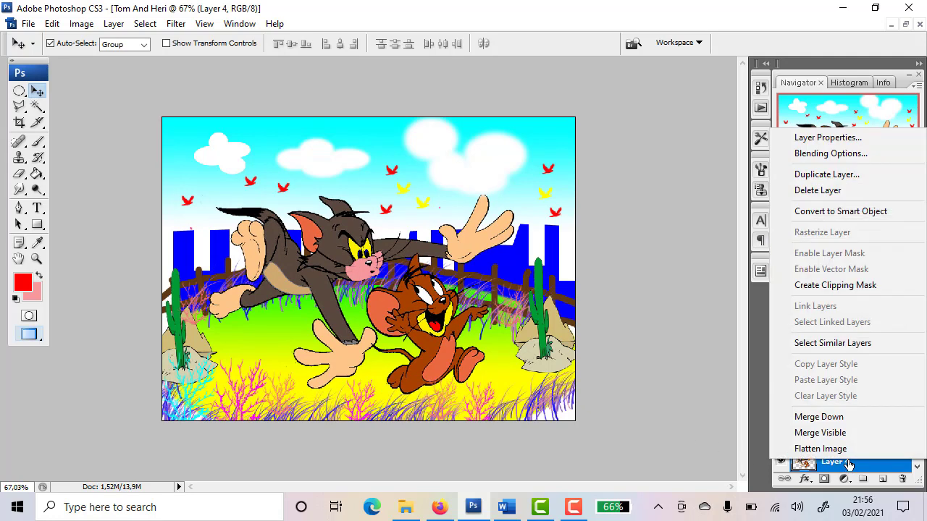
{"action": "left_click", "coordinate": [826, 175]}
{"action": "left_click", "coordinate": [588, 151]}
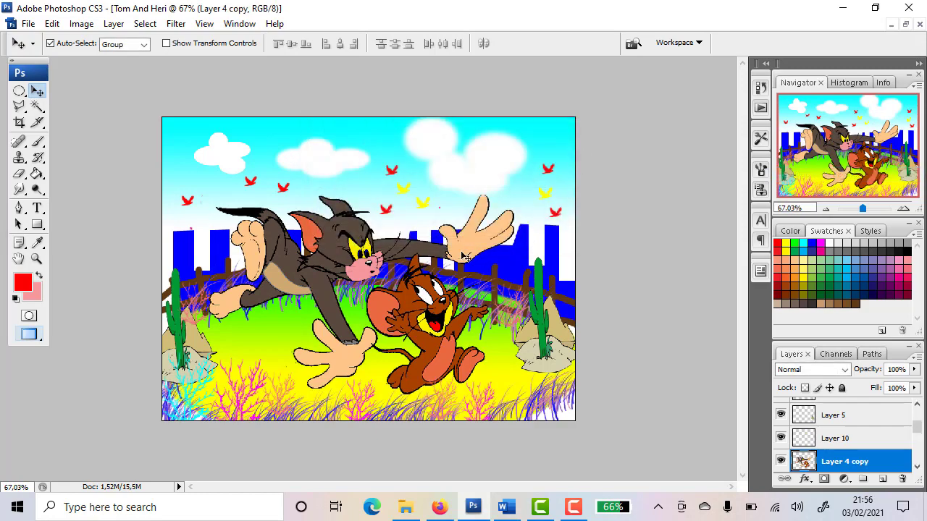
{"action": "left_click_drag", "start_coordinate": [378, 261], "coordinate": [491, 294]}
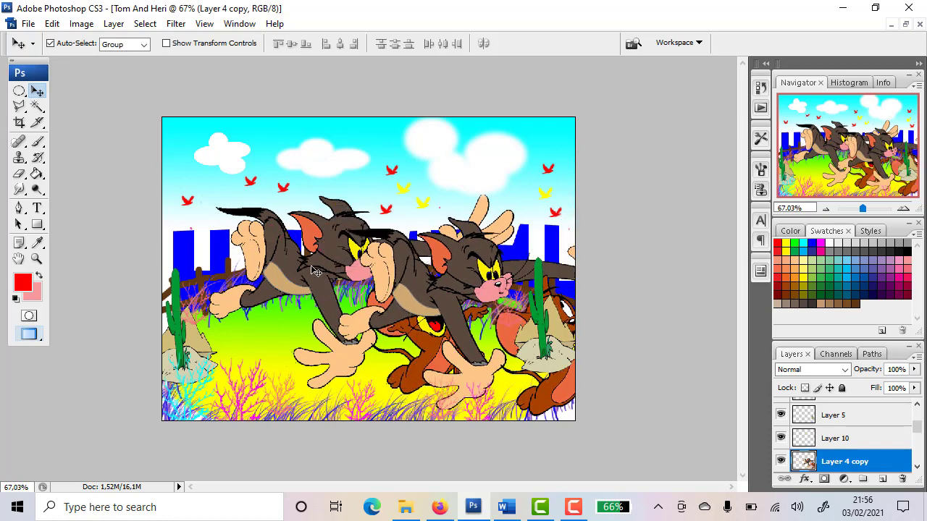
- Raise the Layer 4 copy, hide it, and position the original Tom and Jerry in the middle of the scene
{"action": "left_click_drag", "start_coordinate": [315, 272], "coordinate": [303, 304]}
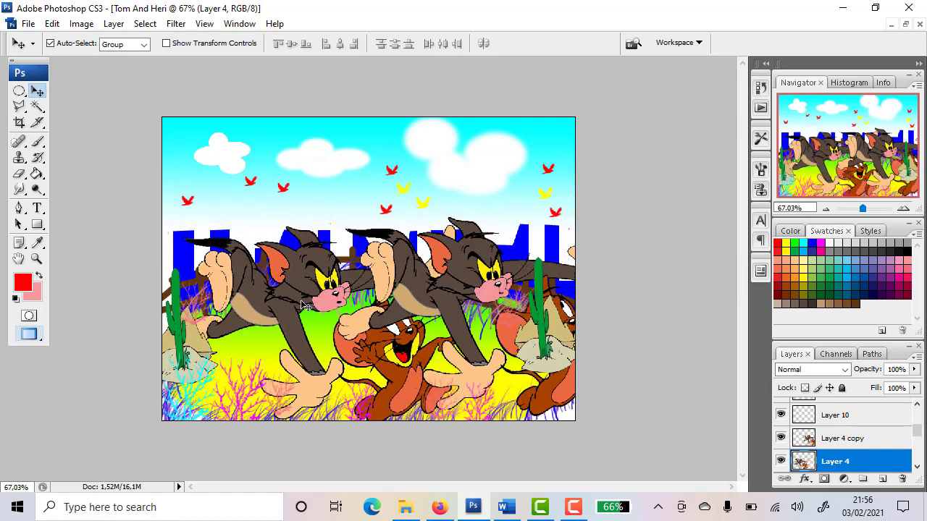
{"action": "left_click_drag", "start_coordinate": [497, 290], "coordinate": [507, 238]}
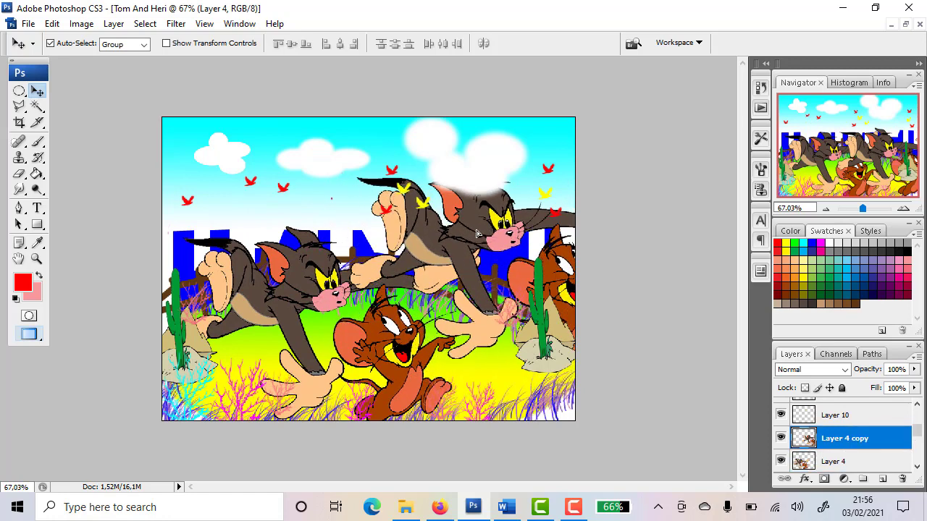
{"action": "left_click", "coordinate": [780, 439]}
{"action": "left_click_drag", "start_coordinate": [317, 287], "coordinate": [349, 246]}
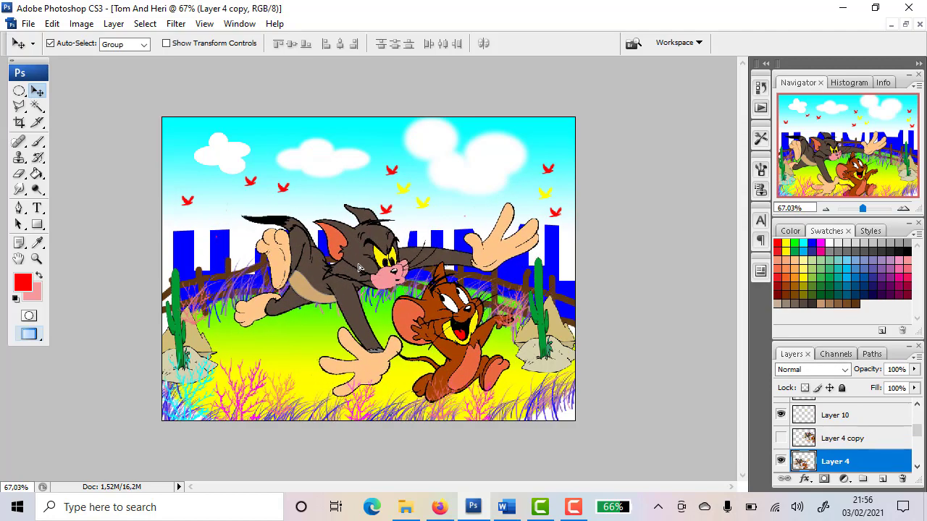
- Select the outline of Tom and Jerry on Layer 4 by taking the empty background with the Magic Wand and inverting the selection
{"action": "left_click", "coordinate": [37, 105]}
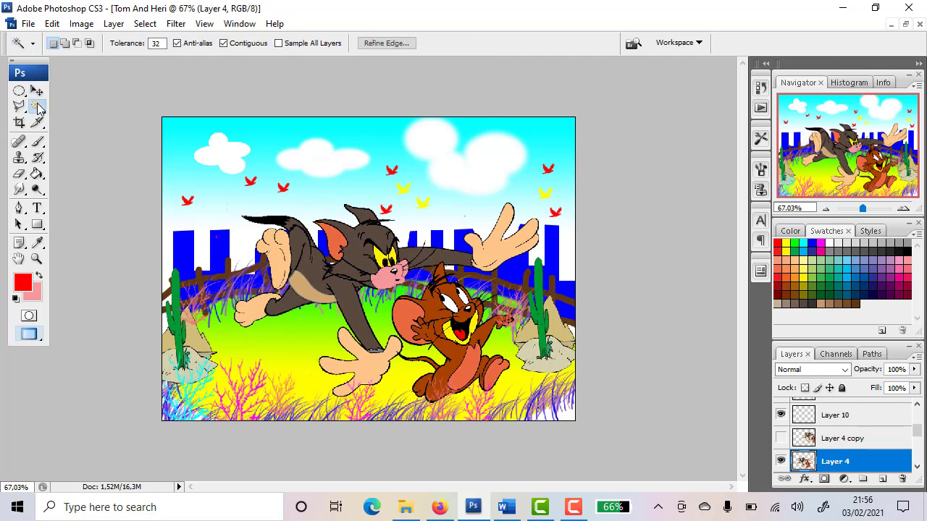
{"action": "left_click", "coordinate": [451, 150]}
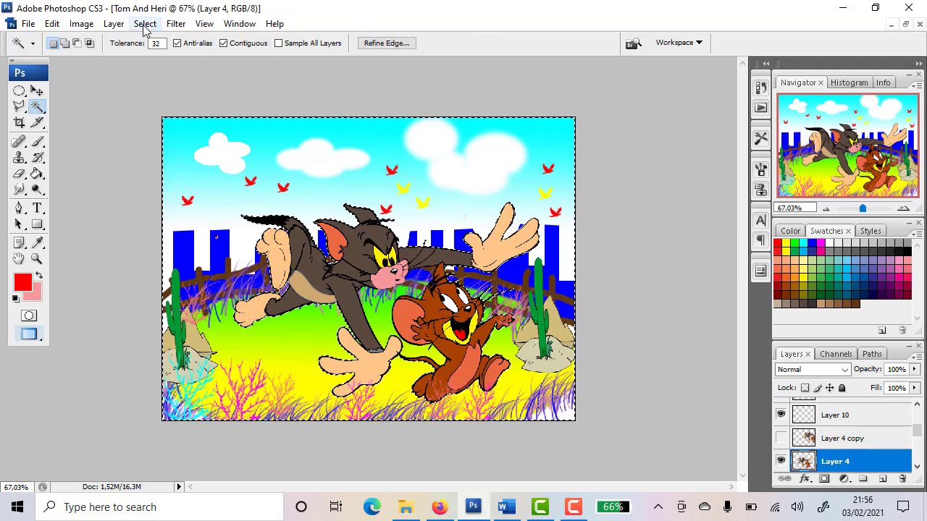
{"action": "key", "text": "ctrl+d"}
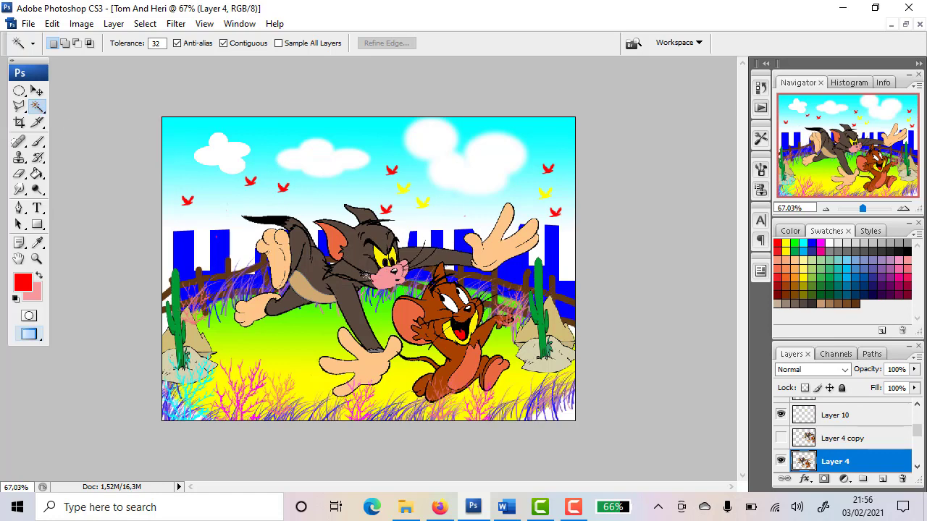
{"action": "left_click", "coordinate": [465, 187]}
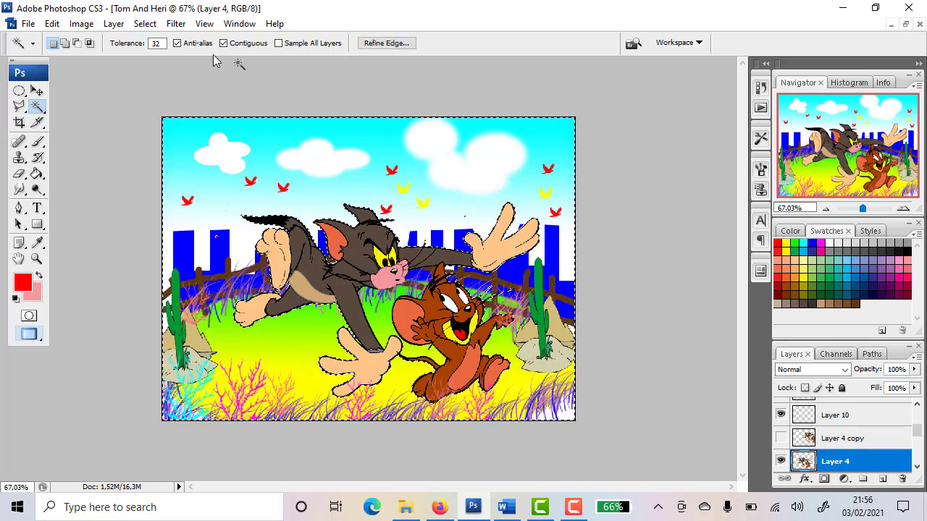
{"action": "left_click", "coordinate": [145, 24]}
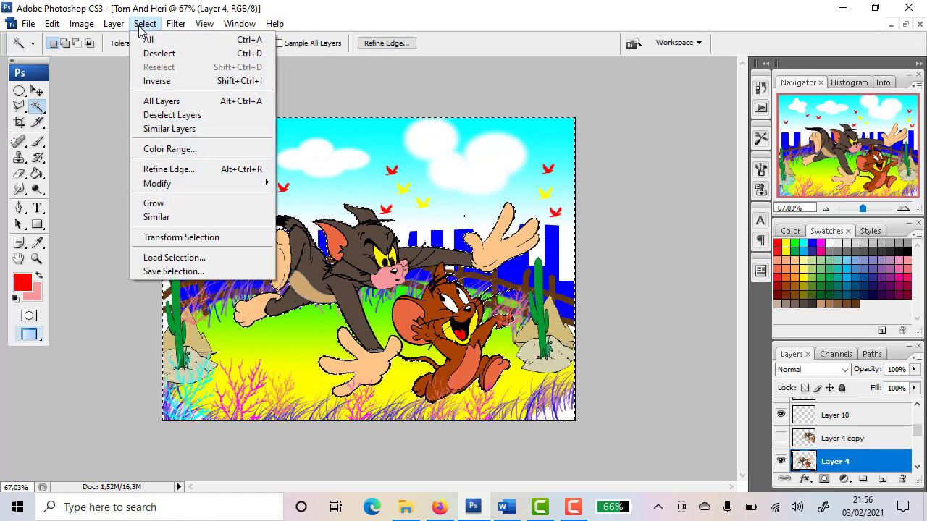
{"action": "left_click", "coordinate": [157, 82]}
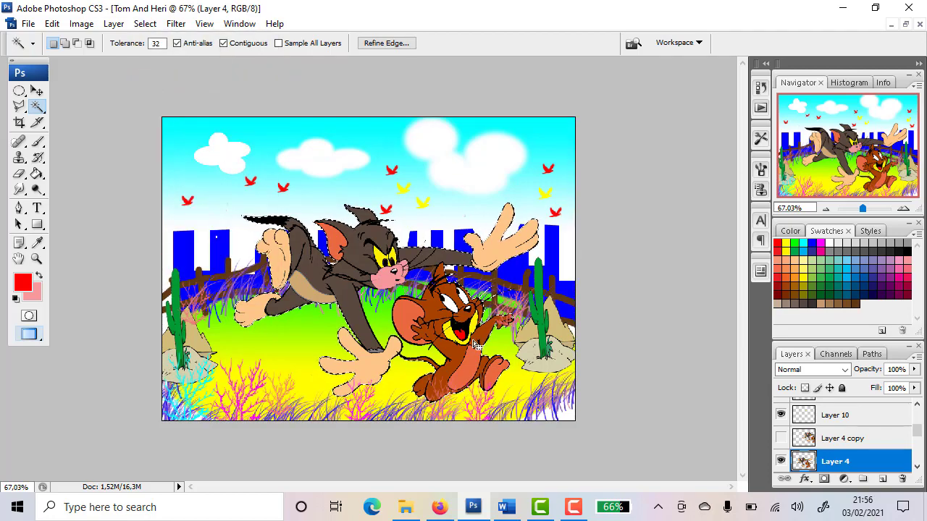
- Set up the Brush tool with black as the foreground color and the hard round 19 px preset
{"action": "left_click", "coordinate": [37, 142]}
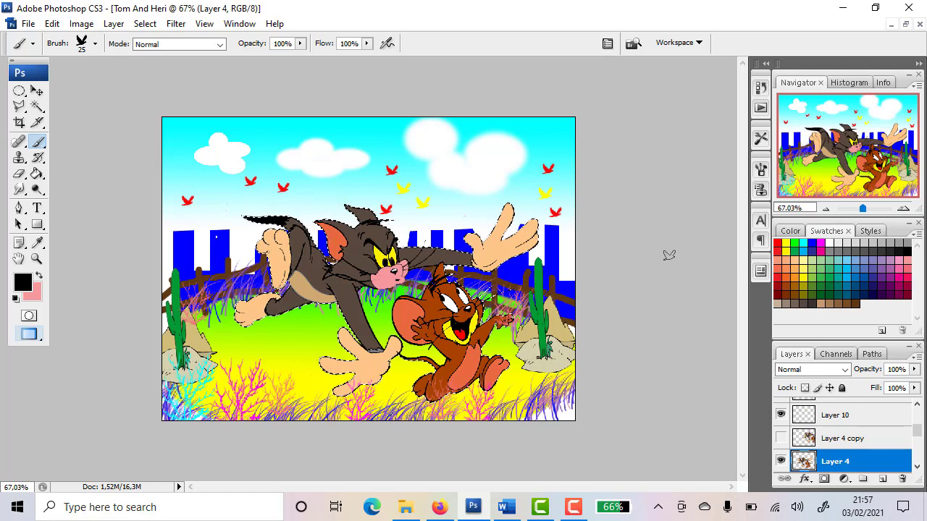
{"action": "key", "text": "bracketright"}
{"action": "key", "text": "bracketright"}
{"action": "key", "text": "bracketright"}
{"action": "key", "text": "bracketright"}
{"action": "key", "text": "bracketright"}
{"action": "key", "text": "bracketright"}
{"action": "key", "text": "bracketright"}
{"action": "key", "text": "bracketright"}
{"action": "key", "text": "bracketright"}
{"action": "key", "text": "bracketright"}
{"action": "key", "text": "bracketright"}
{"action": "key", "text": "bracketright"}
{"action": "key", "text": "bracketright"}
{"action": "key", "text": "bracketright"}
{"action": "key", "text": "bracketright"}
{"action": "key", "text": "bracketright"}
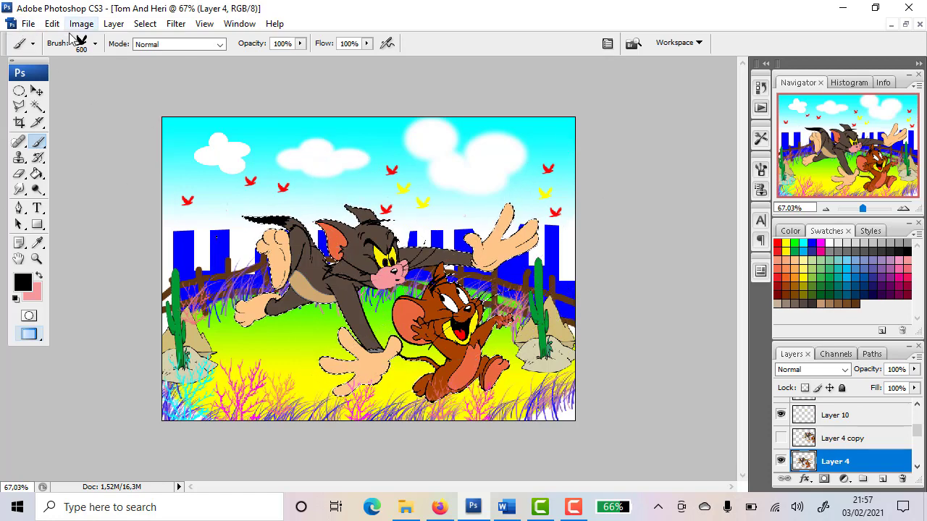
{"action": "left_click", "coordinate": [96, 45]}
{"action": "left_click_drag", "start_coordinate": [161, 210], "coordinate": [161, 135]}
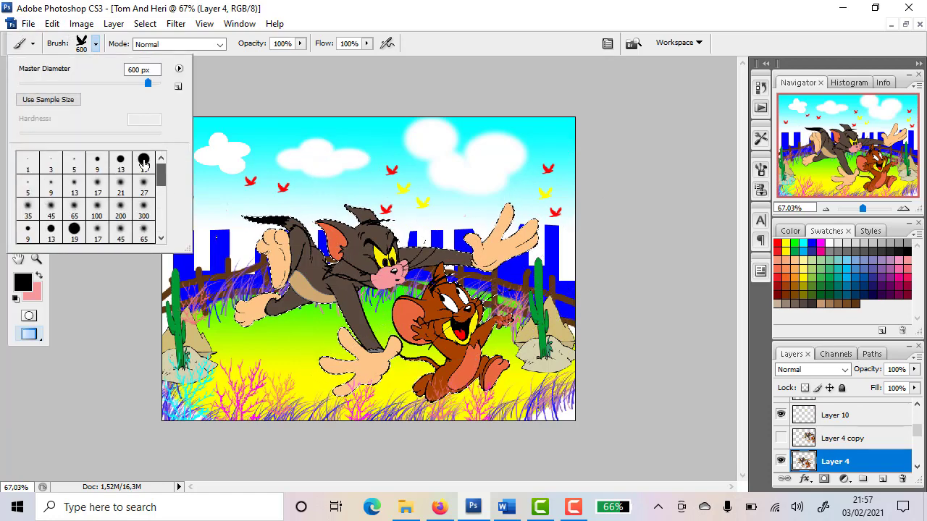
{"action": "left_click", "coordinate": [143, 163]}
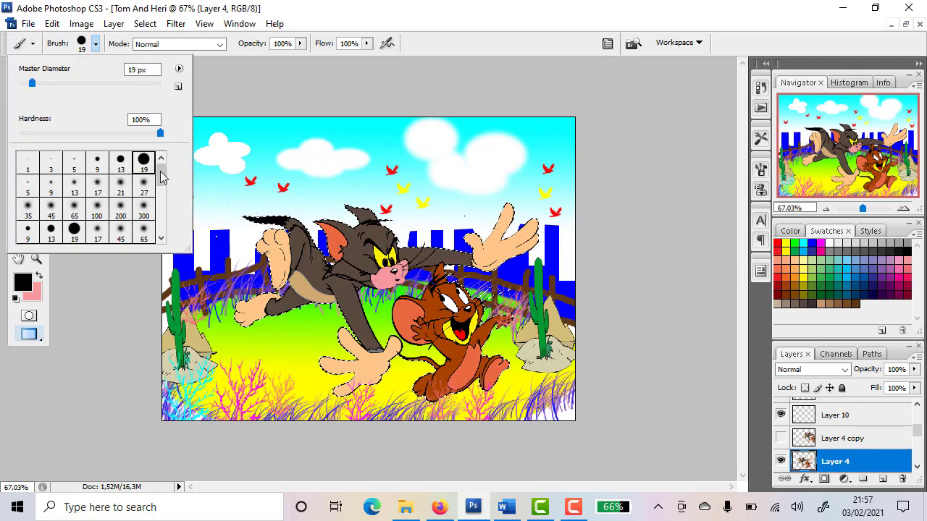
{"action": "left_click", "coordinate": [258, 66]}
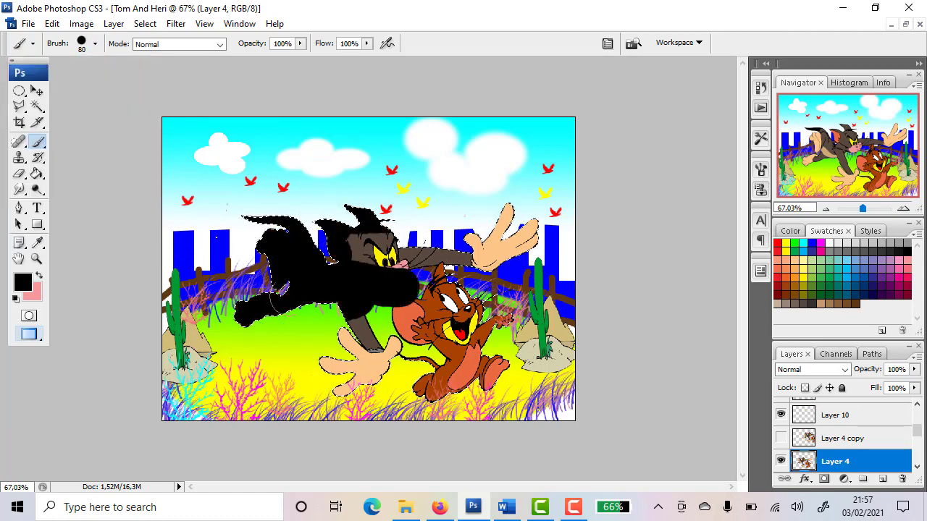
- Paint the whole Tom and Jerry selection solid black with the round brush enlarged to 800 px, and remove the selection
{"action": "left_click_drag", "start_coordinate": [279, 297], "coordinate": [303, 289]}
{"action": "key", "text": "bracketright"}
{"action": "key", "text": "bracketright"}
{"action": "key", "text": "bracketright"}
{"action": "key", "text": "bracketright"}
{"action": "key", "text": "bracketright"}
{"action": "key", "text": "bracketright"}
{"action": "key", "text": "bracketright"}
{"action": "key", "text": "bracketright"}
{"action": "key", "text": "bracketright"}
{"action": "key", "text": "bracketright"}
{"action": "key", "text": "bracketright"}
{"action": "key", "text": "bracketright"}
{"action": "left_click", "coordinate": [363, 254]}
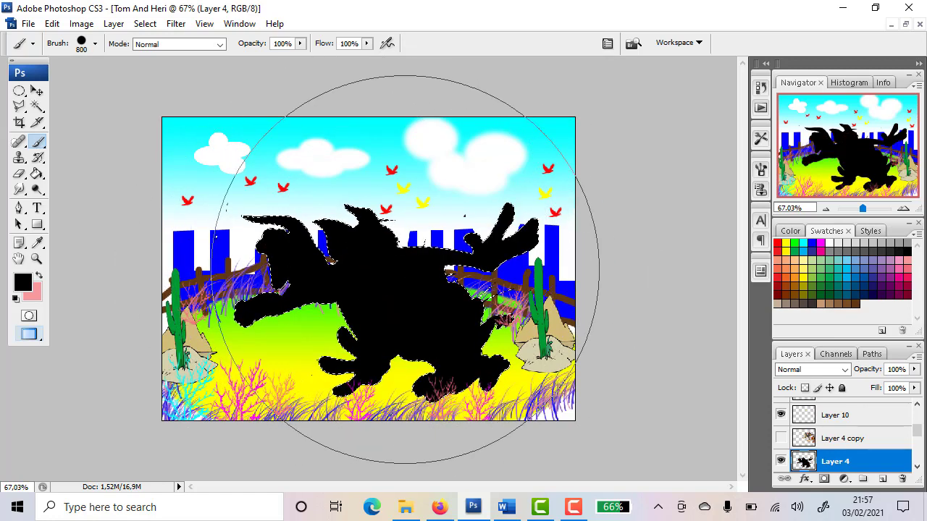
{"action": "key", "text": "bracketleft"}
{"action": "key", "text": "bracketleft"}
{"action": "key", "text": "bracketleft"}
{"action": "key", "text": "bracketleft"}
{"action": "key", "text": "bracketleft"}
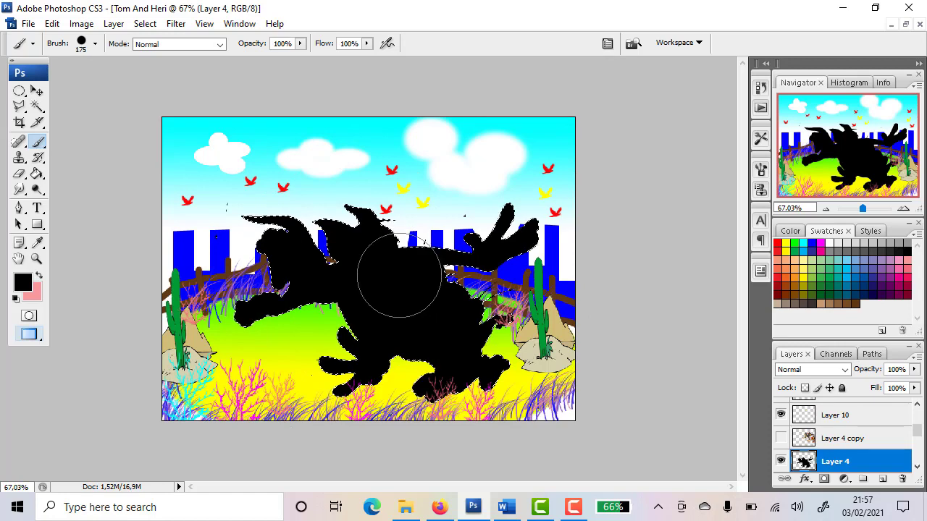
{"action": "key", "text": "bracketleft"}
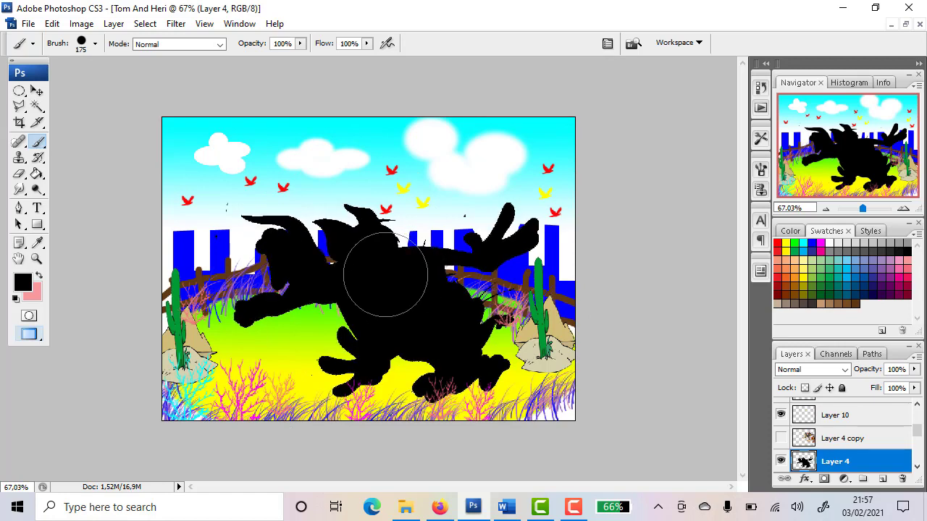
- Squash the black silhouette on Layer 4 to 43.6% height and lay it across the grass as a ground shadow
{"action": "key", "text": "ctrl+t"}
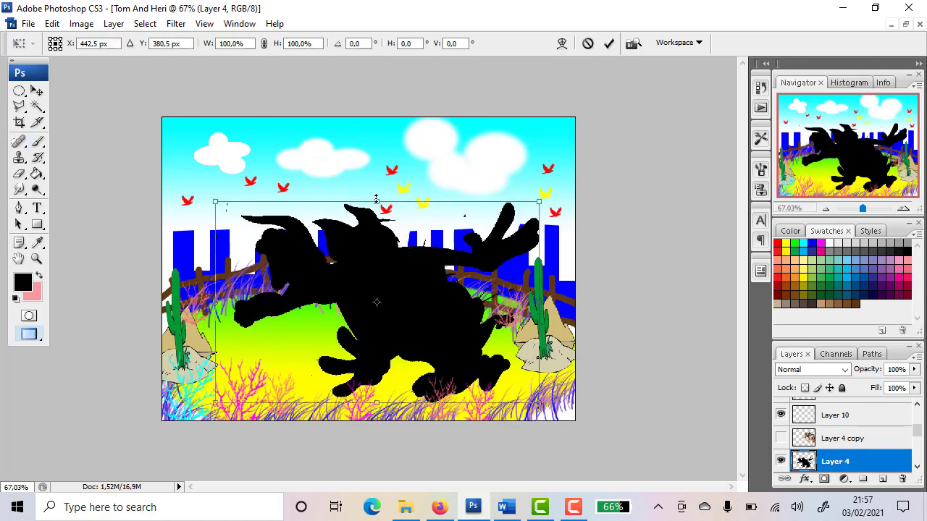
{"action": "left_click_drag", "start_coordinate": [376, 199], "coordinate": [375, 315]}
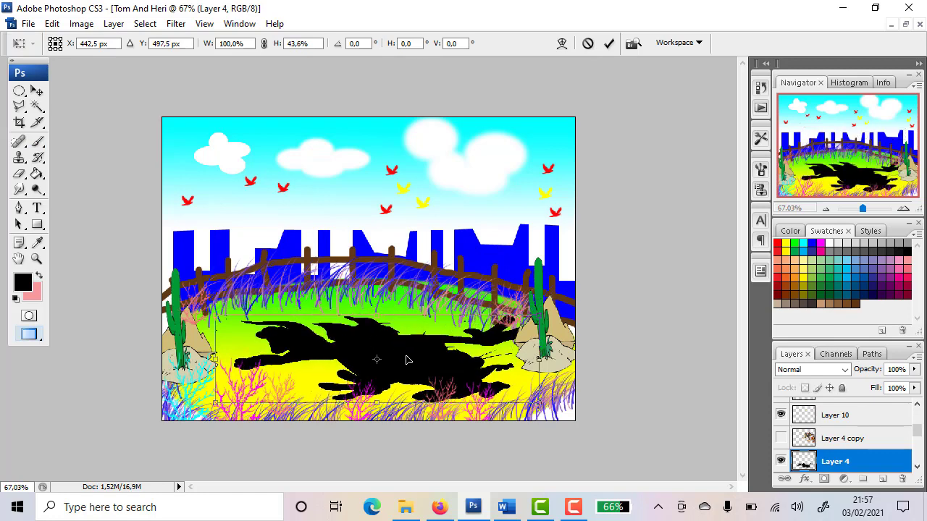
{"action": "left_click_drag", "start_coordinate": [406, 360], "coordinate": [396, 346]}
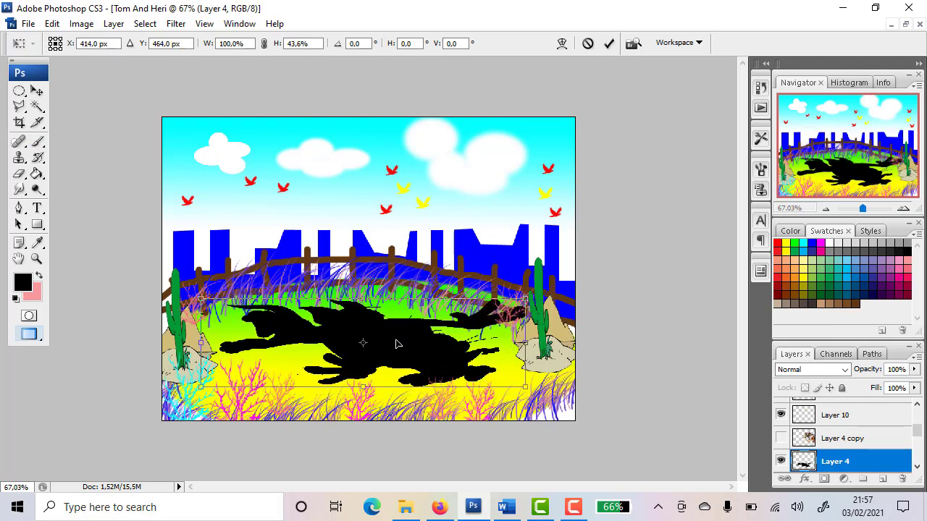
{"action": "key", "text": "Return"}
{"action": "key", "text": "b"}
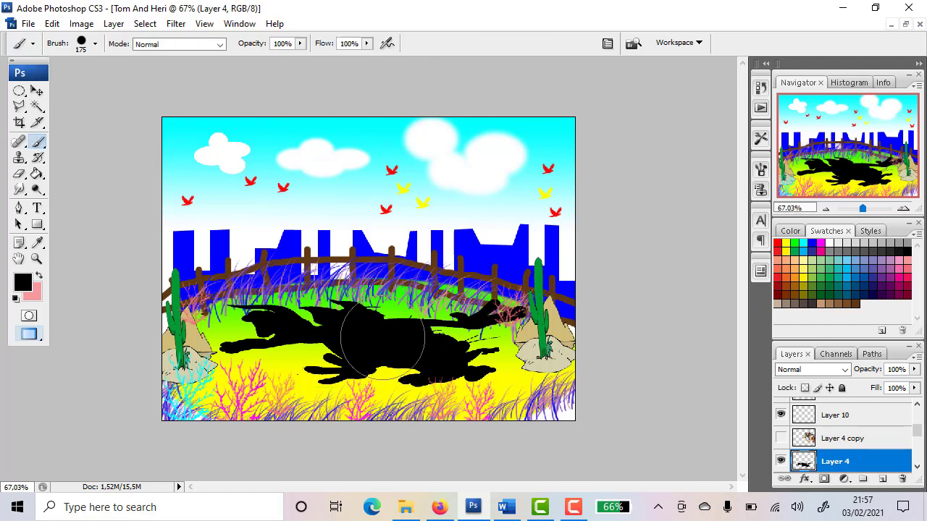
- Show the Layer 4 copy and move the colored Tom and Jerry over the black shadow
{"action": "left_click", "coordinate": [781, 439]}
{"action": "left_click", "coordinate": [37, 91]}
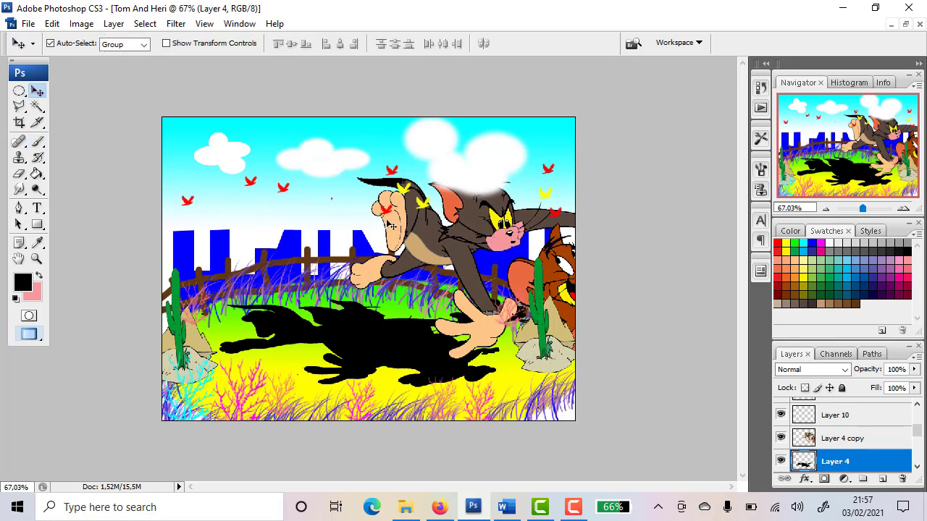
{"action": "left_click_drag", "start_coordinate": [449, 245], "coordinate": [353, 279]}
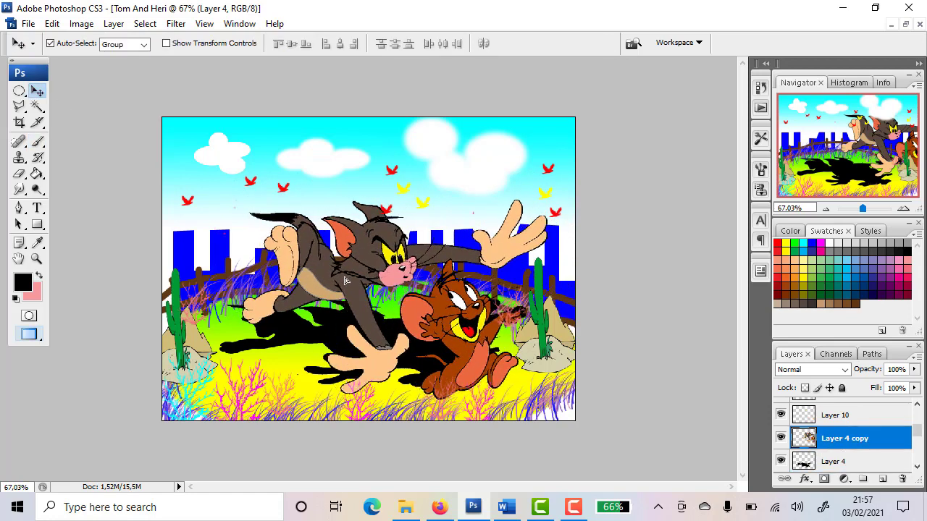
- Lower the opacity of the Layer 4 shadow to a faint tint and shift Tom and Jerry slightly to the right
{"action": "left_click", "coordinate": [832, 462]}
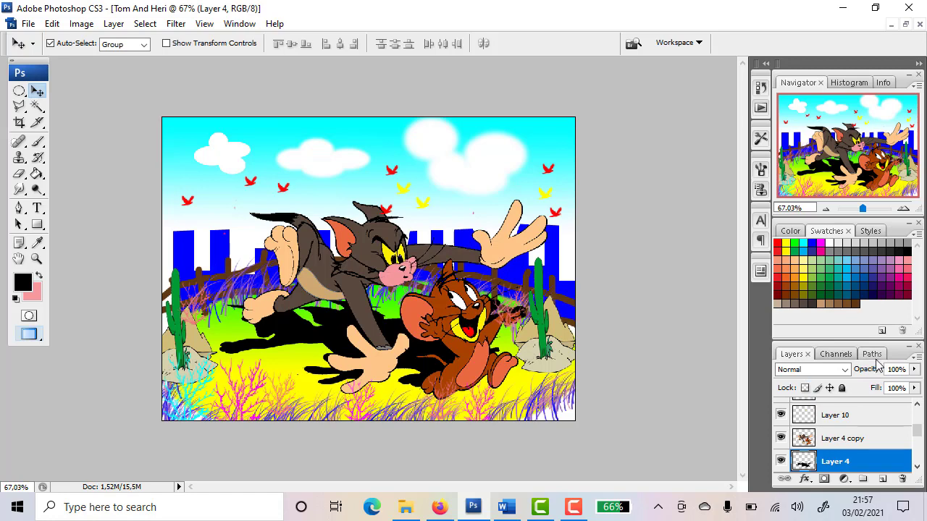
{"action": "left_click_drag", "start_coordinate": [914, 369], "coordinate": [859, 389]}
{"action": "left_click_drag", "start_coordinate": [372, 264], "coordinate": [388, 270]}
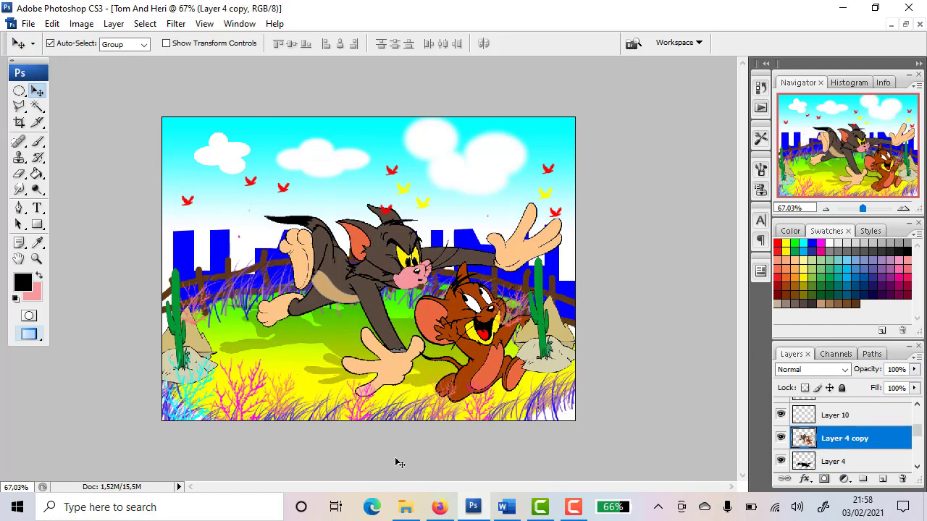
- Check the reference picture in Word, return to Photoshop, and set the Brush to 90 px with a fully soft edge
{"action": "left_click", "coordinate": [503, 511]}
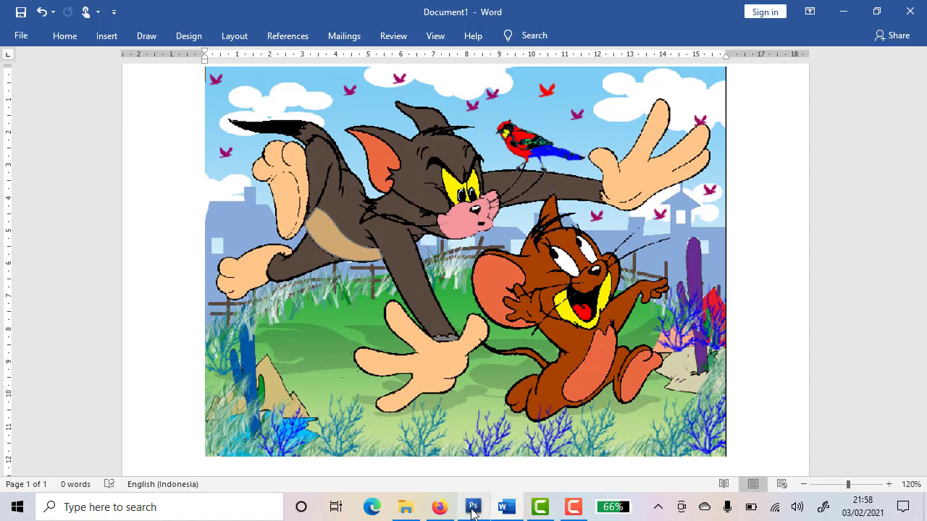
{"action": "left_click", "coordinate": [470, 512]}
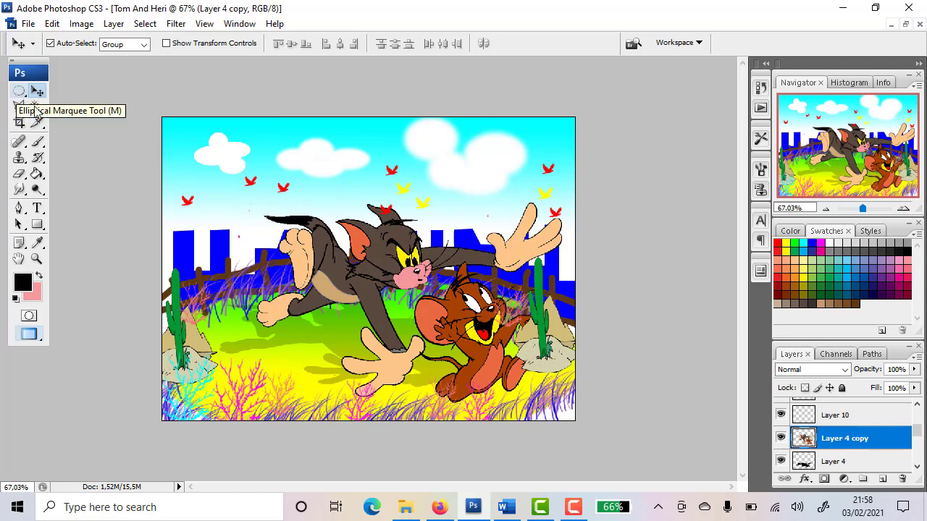
{"action": "left_click", "coordinate": [38, 141]}
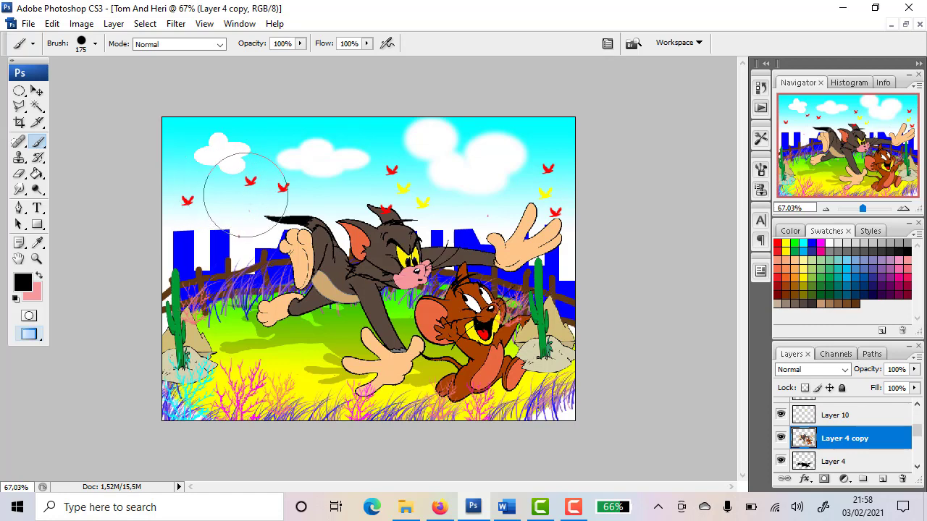
{"action": "key", "text": "bracketleft"}
{"action": "key", "text": "bracketleft"}
{"action": "key", "text": "bracketleft"}
{"action": "key", "text": "bracketleft"}
{"action": "left_click", "coordinate": [95, 44]}
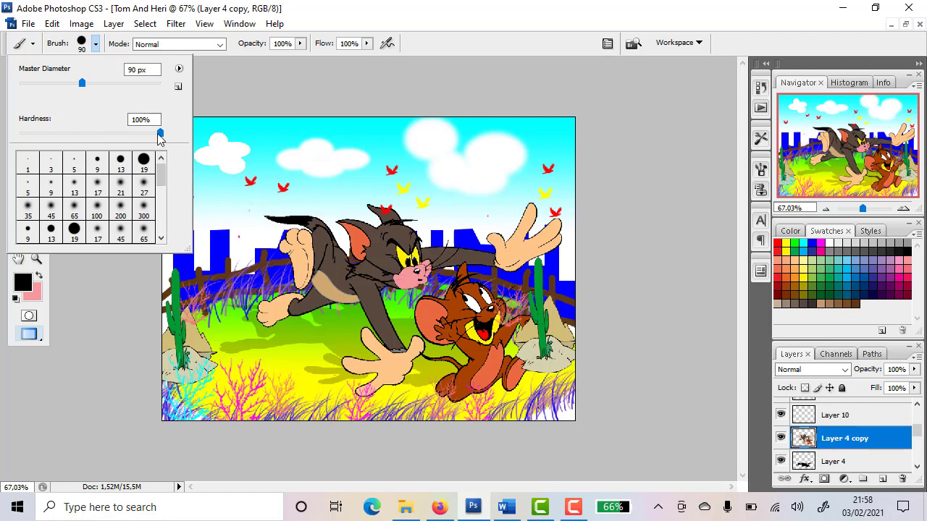
{"action": "left_click_drag", "start_coordinate": [160, 132], "coordinate": [7, 134]}
{"action": "left_click", "coordinate": [291, 6]}
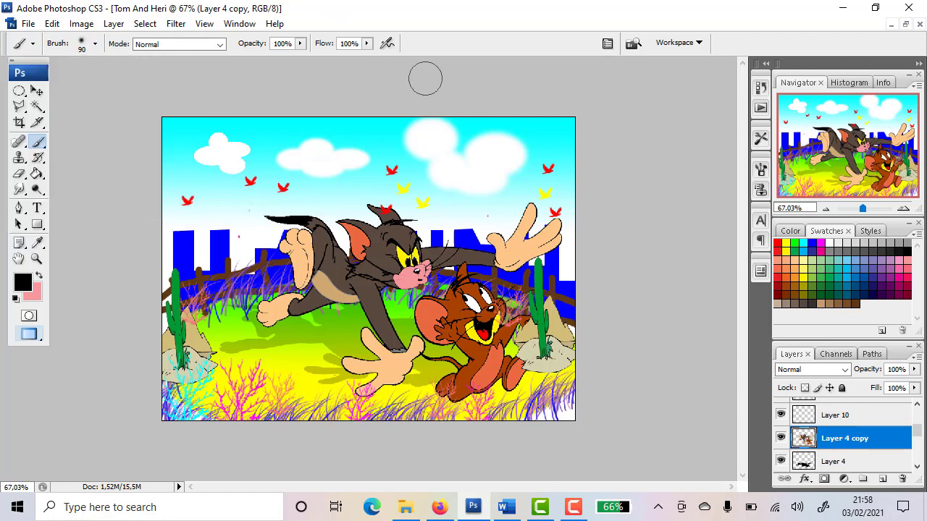
- Paint a soft yellow sun in the upper-left corner of the sky with a single 90 px brush dab
{"action": "left_click", "coordinate": [786, 247]}
{"action": "key", "text": "bracketleft"}
{"action": "key", "text": "bracketleft"}
{"action": "key", "text": "bracketright"}
{"action": "left_click", "coordinate": [180, 134]}
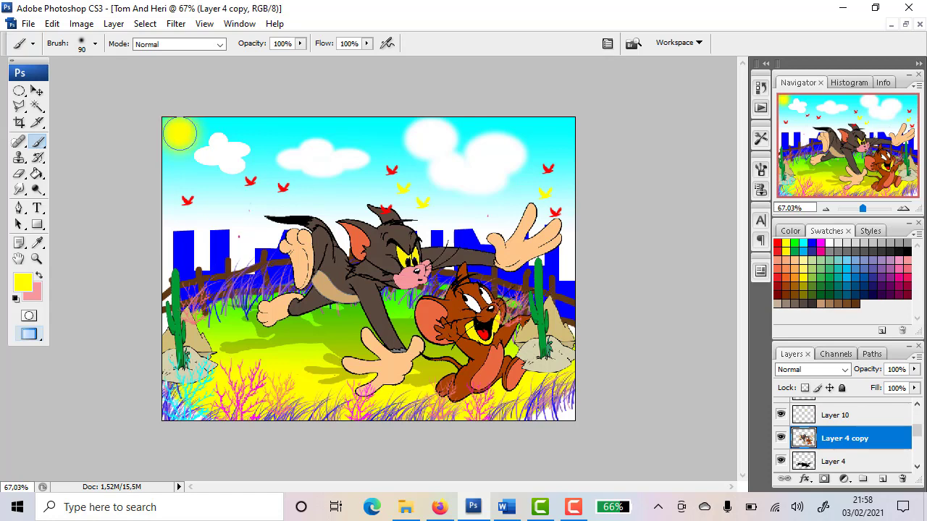